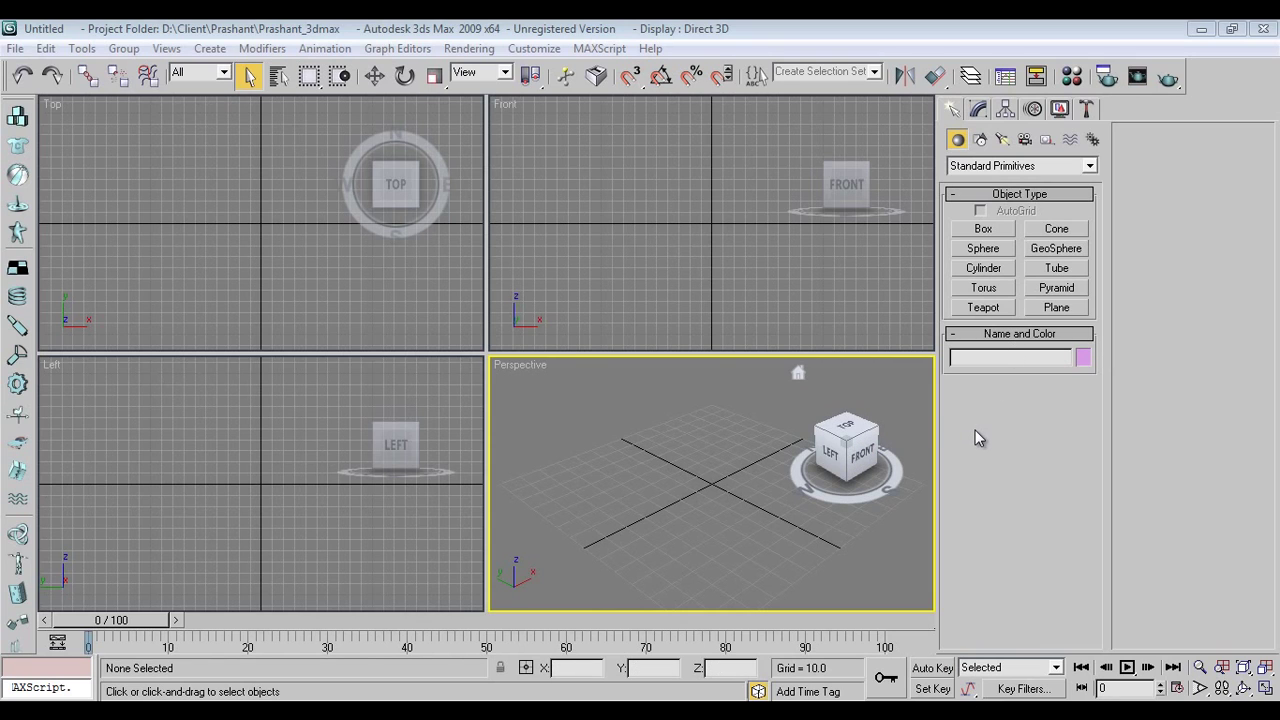
Create a Super Spray particle emitter at the origin of the Top view with an icon size of about 50.
left_click(624, 246)
left_click(1020, 166)
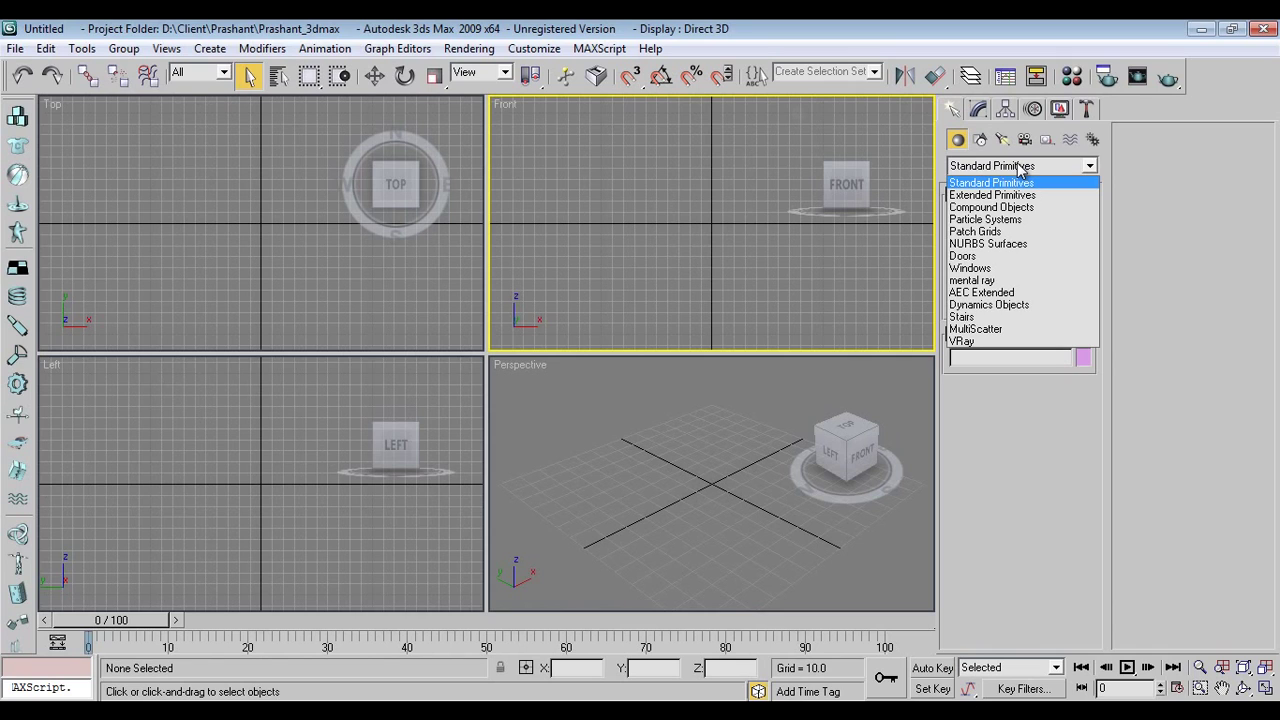
left_click(1024, 219)
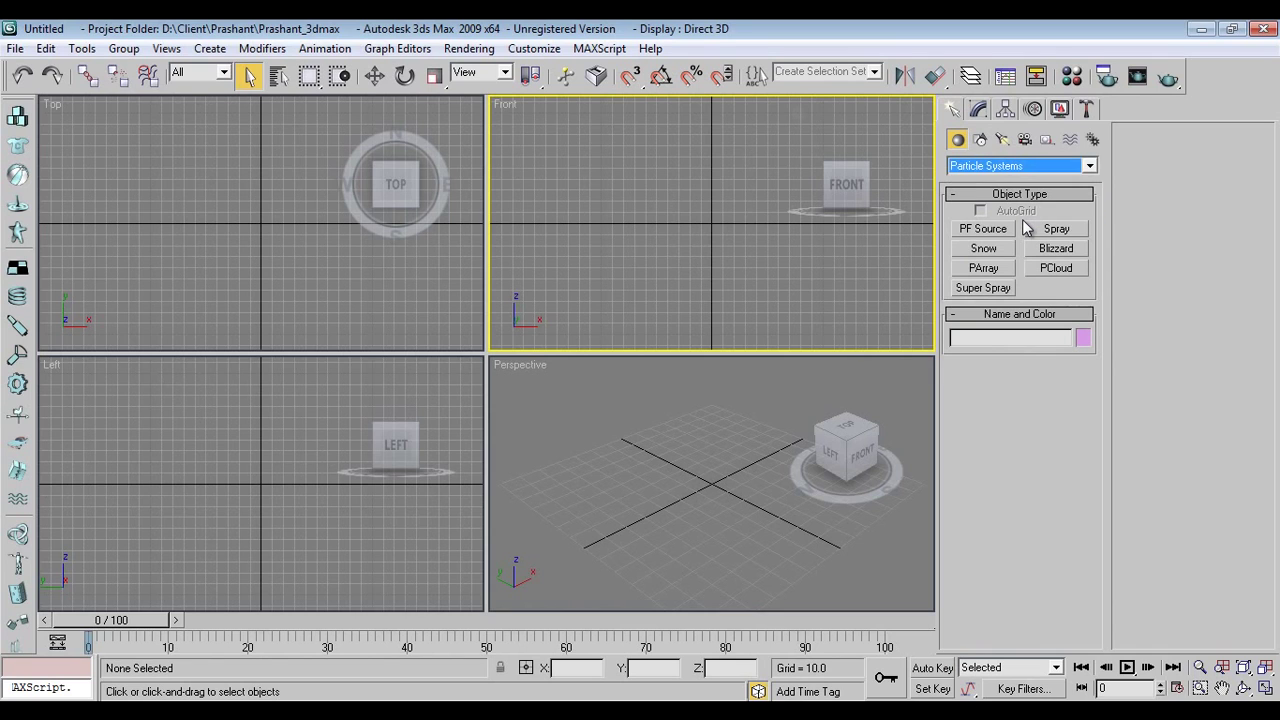
left_click(993, 290)
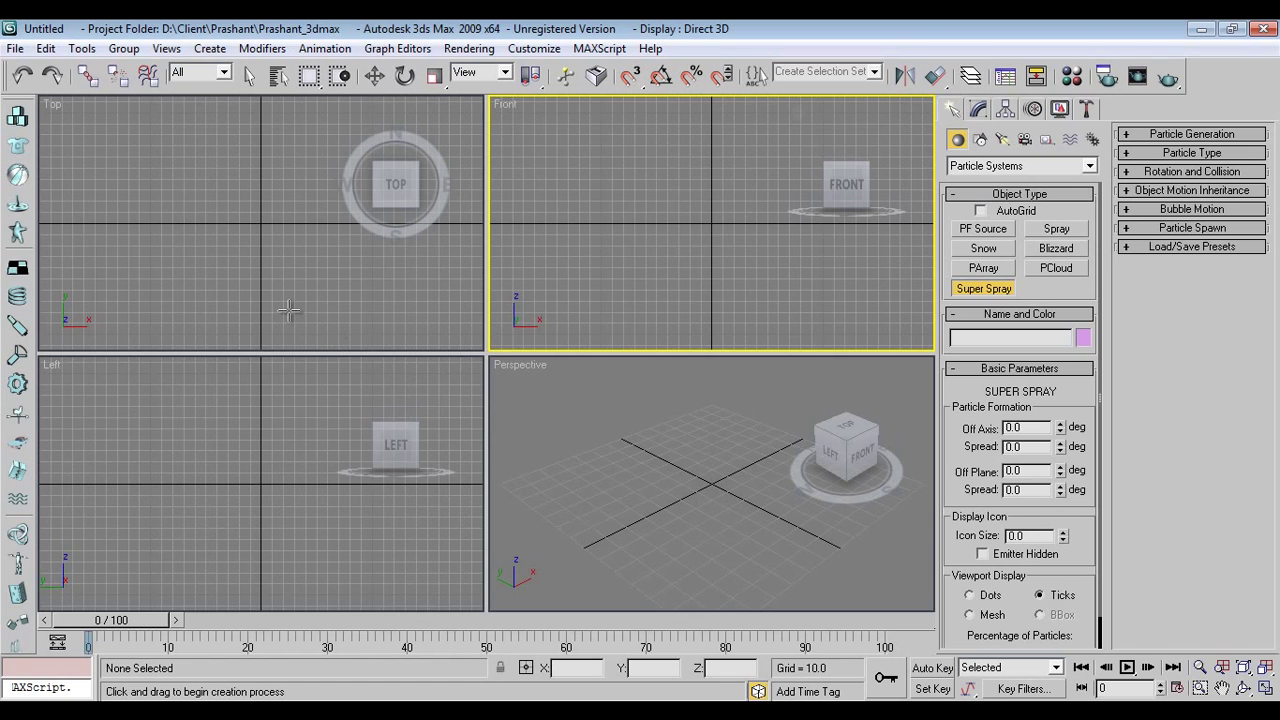
left_click_drag(258, 228, 284, 276)
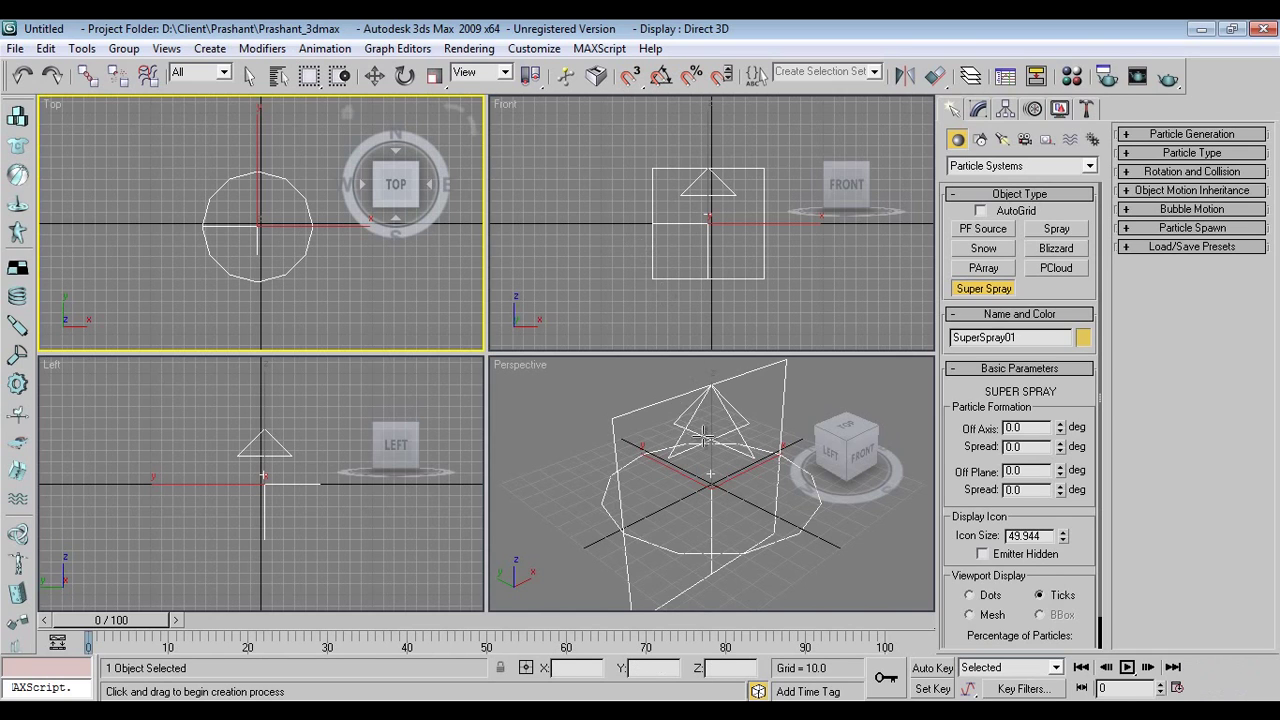
Move the Super Spray emitter down along Z to about -37 in the Perspective view.
right_click(702, 500)
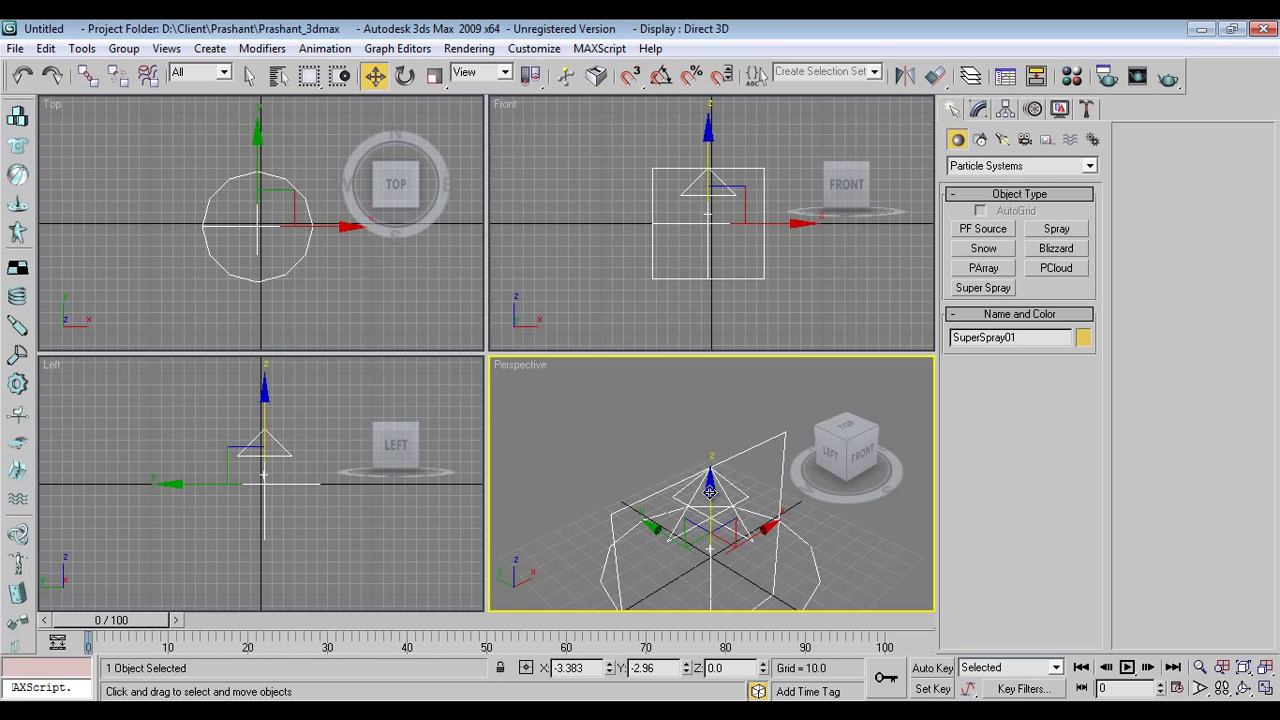
left_click_drag(708, 490, 720, 548)
middle_click_drag(636, 511, 608, 476)
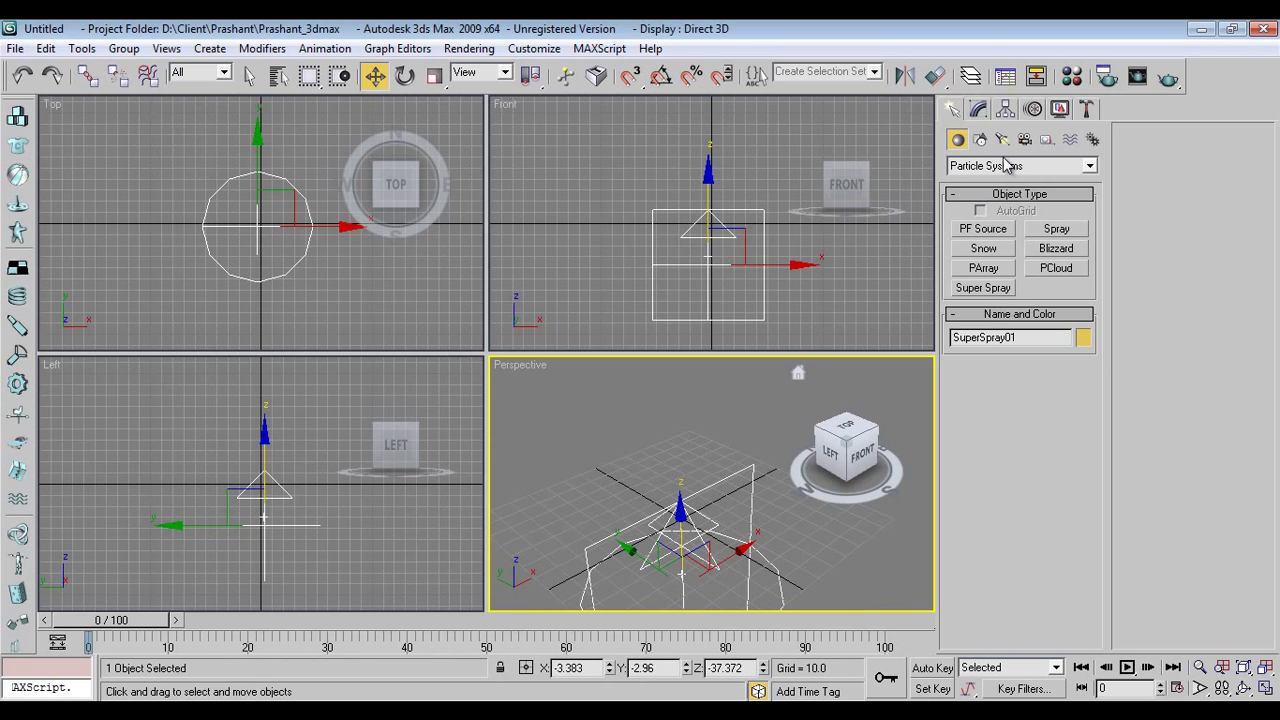
Go to frame 16 and set the Super Spray's off-axis spread to 68 and off-plane spread to 180 degrees.
left_click(980, 110)
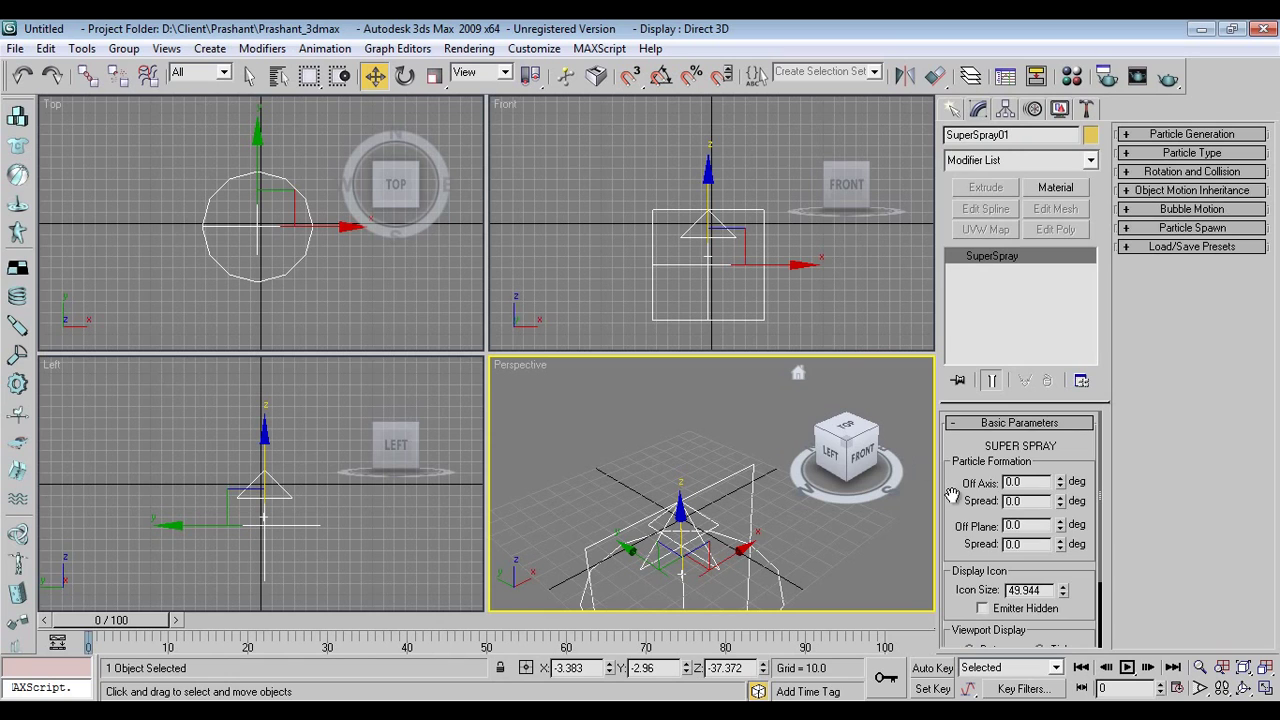
scroll(955, 492, "down", 1)
left_click_drag(112, 620, 245, 635)
key("w")
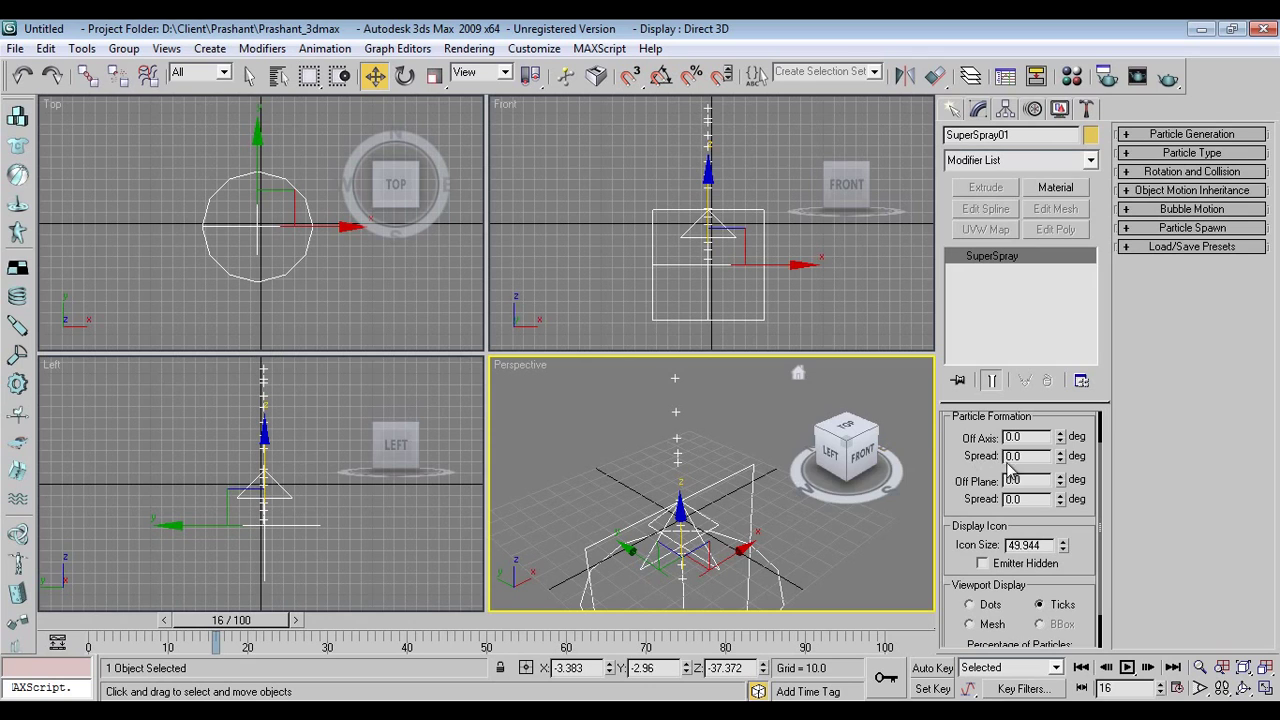
mouse_move(1063, 456)
left_mouse_down()
mouse_move(1072, 404)
mouse_move(1066, 444)
left_mouse_up()
left_click_drag(1060, 500, 1072, 327)
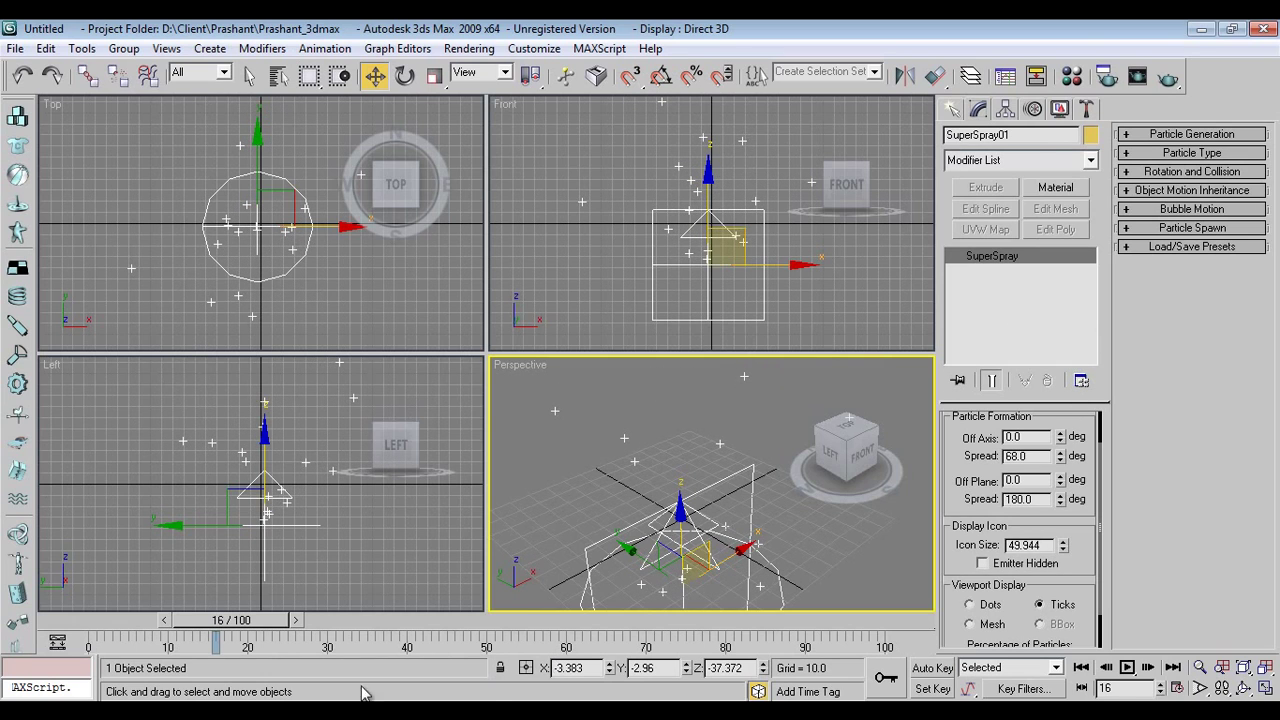
Go to frame 27 and increase the emitter's off-axis spread to 86 degrees.
left_click_drag(258, 619, 305, 643)
key("w")
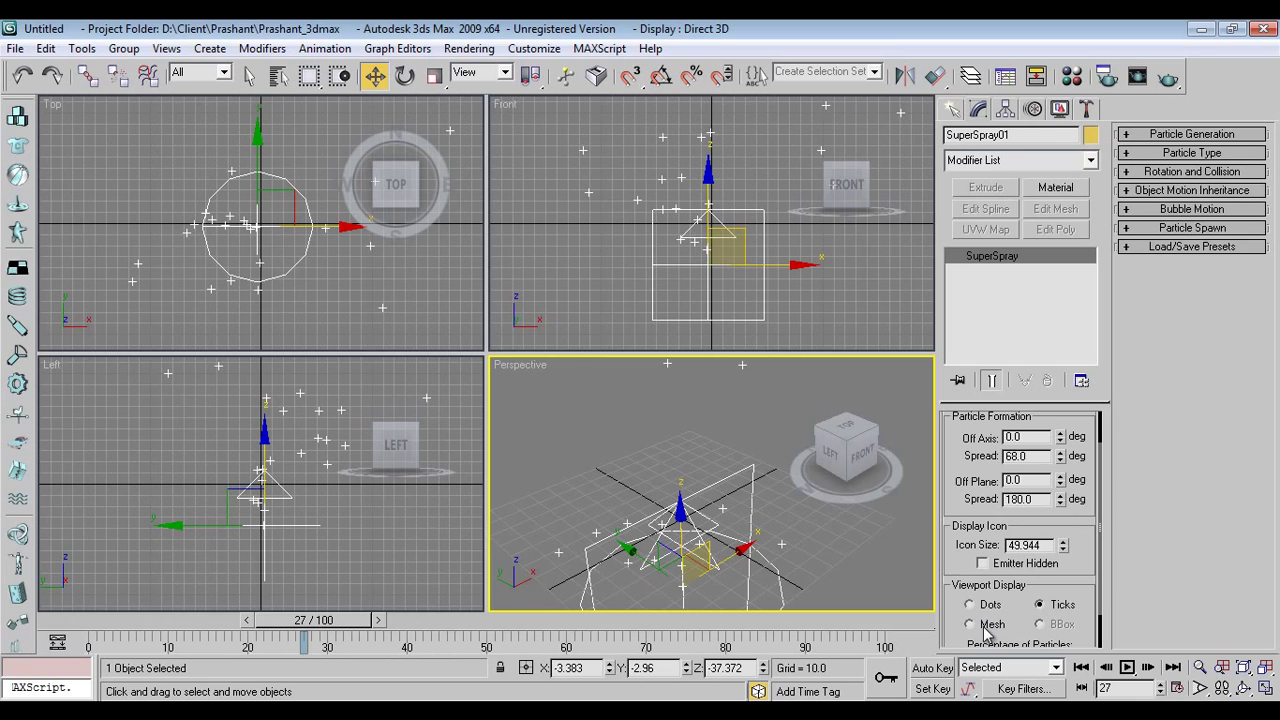
left_click(1060, 460)
left_click_drag(1062, 458, 1068, 437)
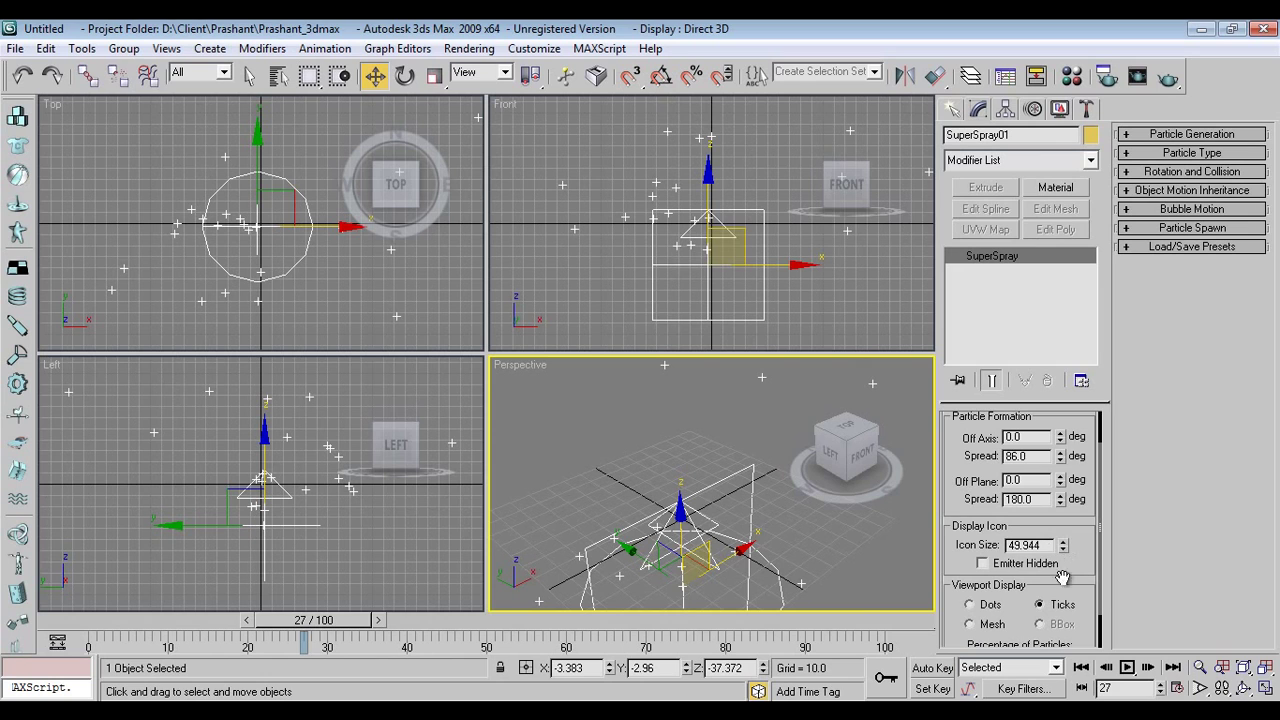
Play the particle animation from frame 0 to preview the spray, stopping around frame 30.
left_click_drag(306, 622, 95, 655)
key("w")
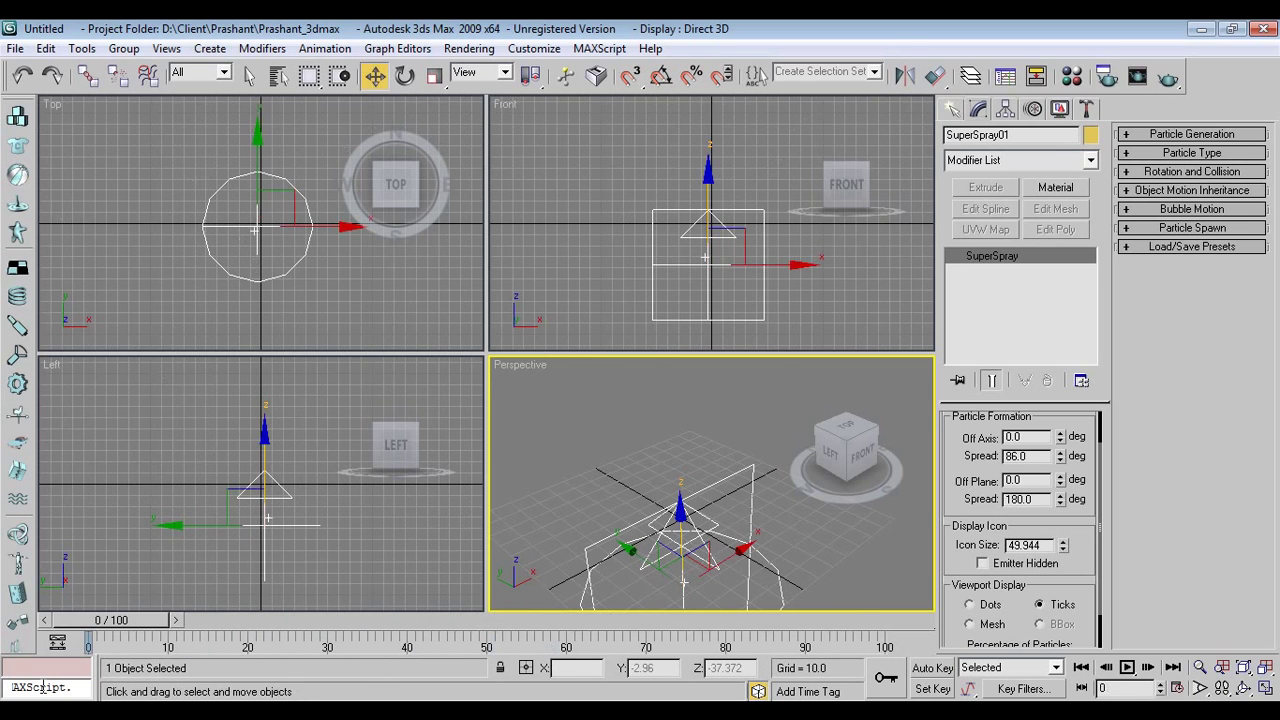
left_click(1127, 668)
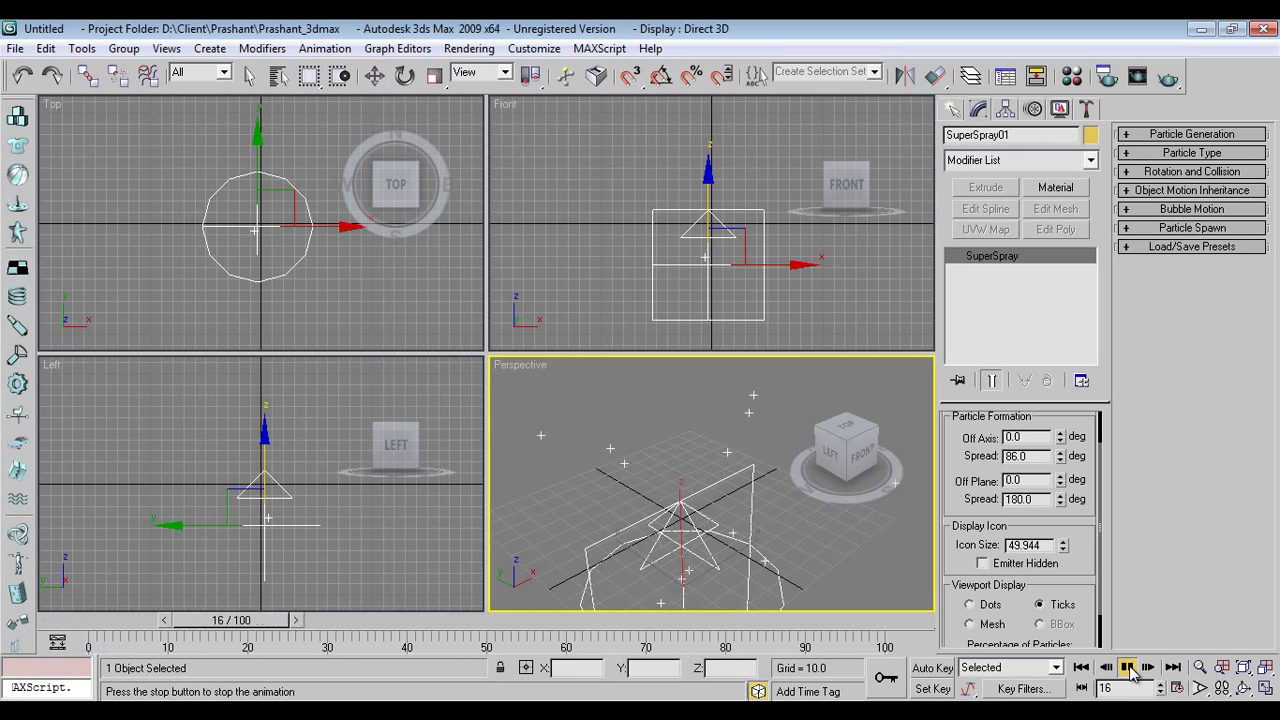
left_click(1128, 669)
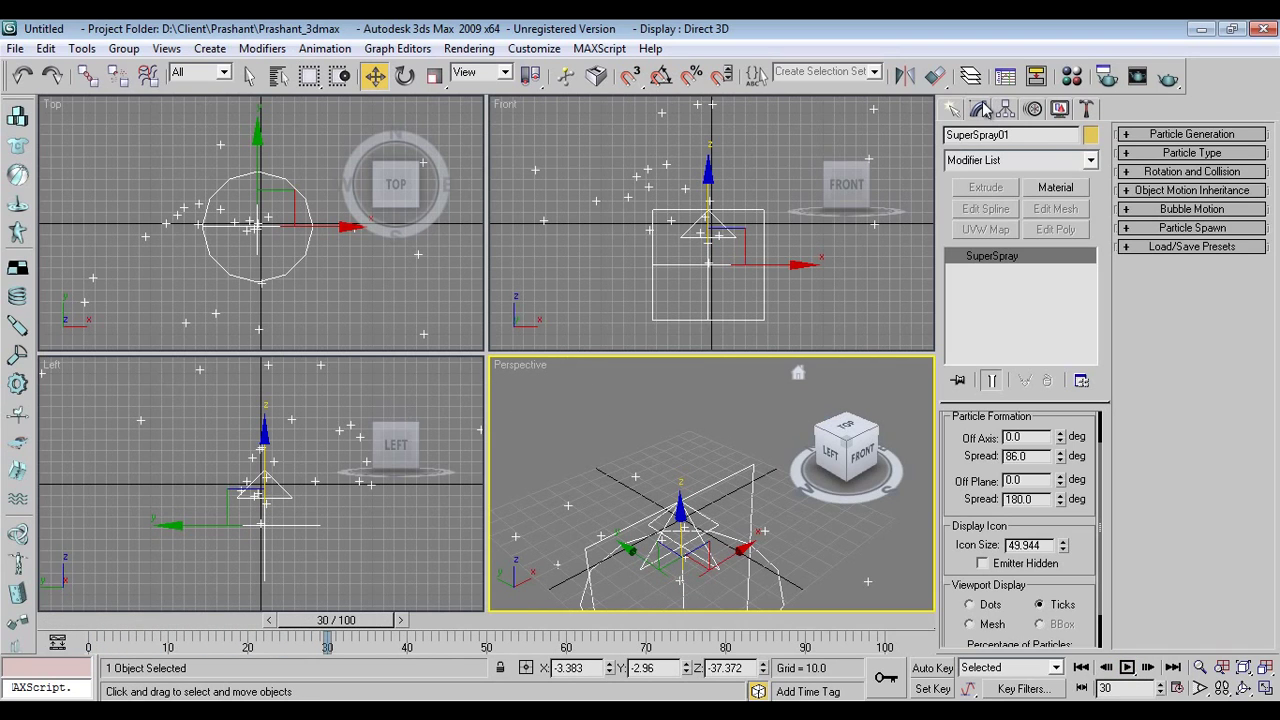
Switch the particles' viewport display to Mesh and check them at frame 25.
scroll(1027, 445, "down", 2)
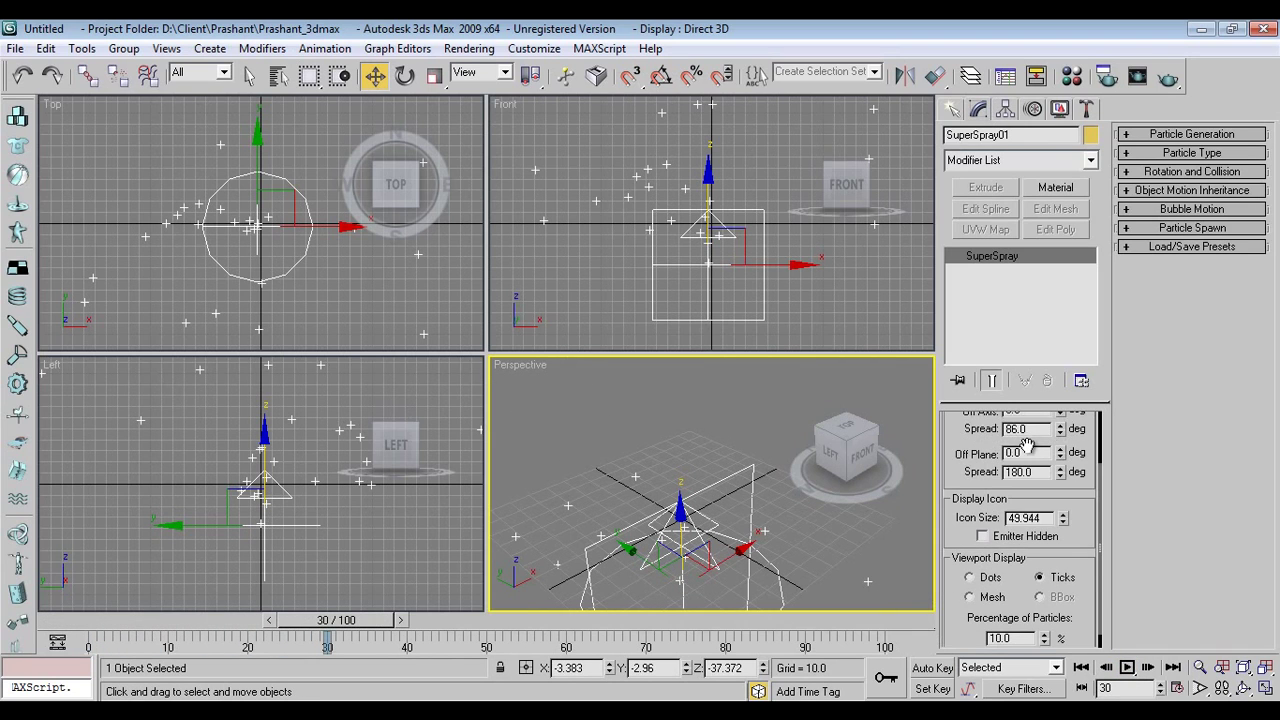
left_click(969, 597)
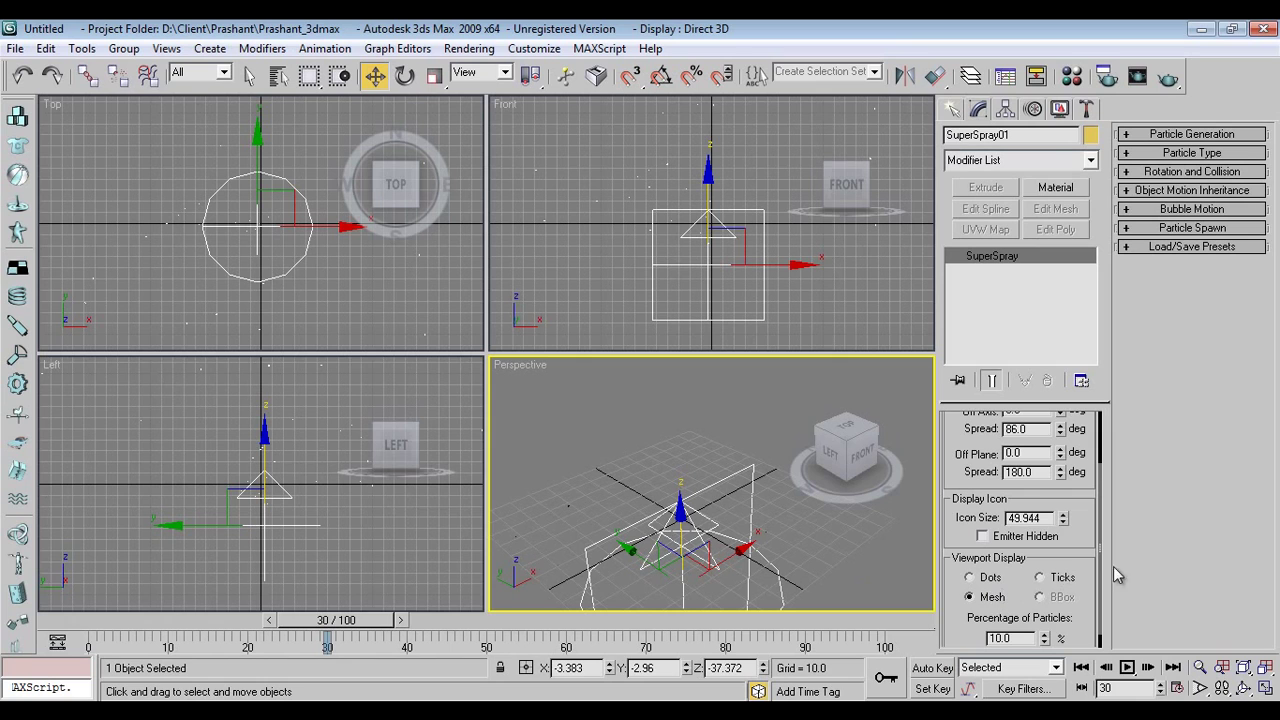
left_click_drag(360, 622, 326, 620)
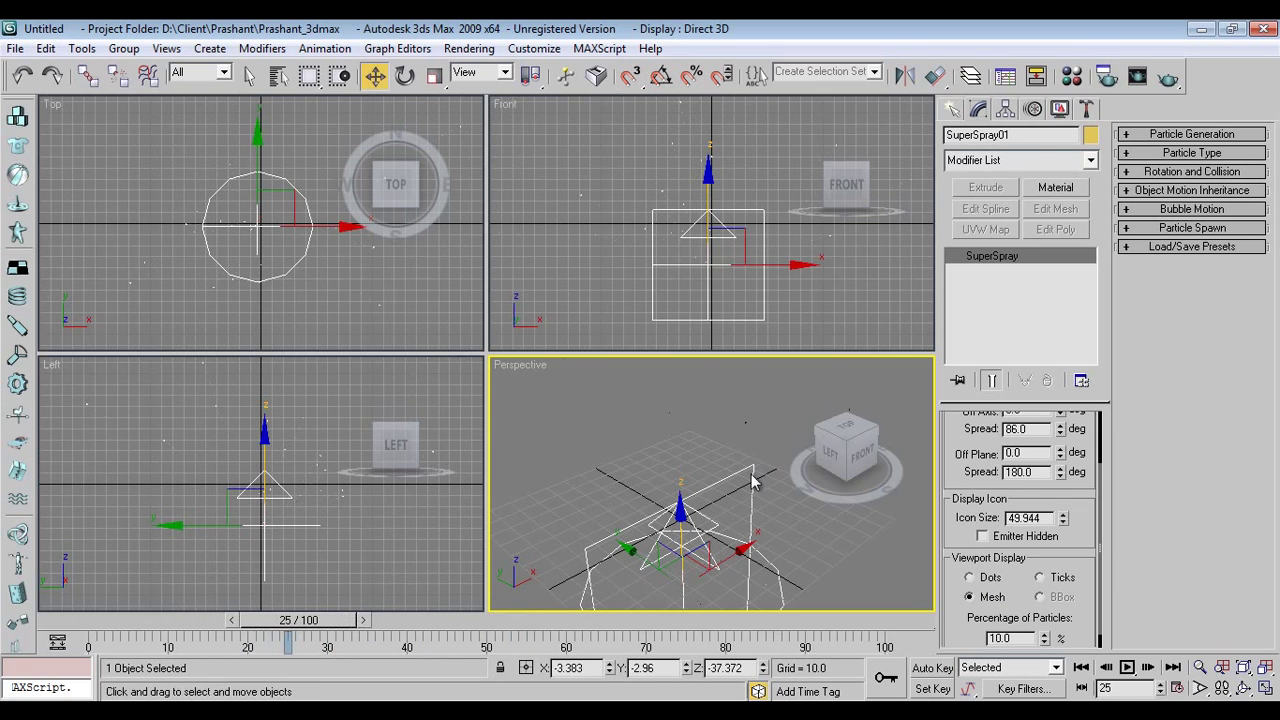
Set the standard particle shape to Facing and view the particles at frame 20.
left_click(1170, 134)
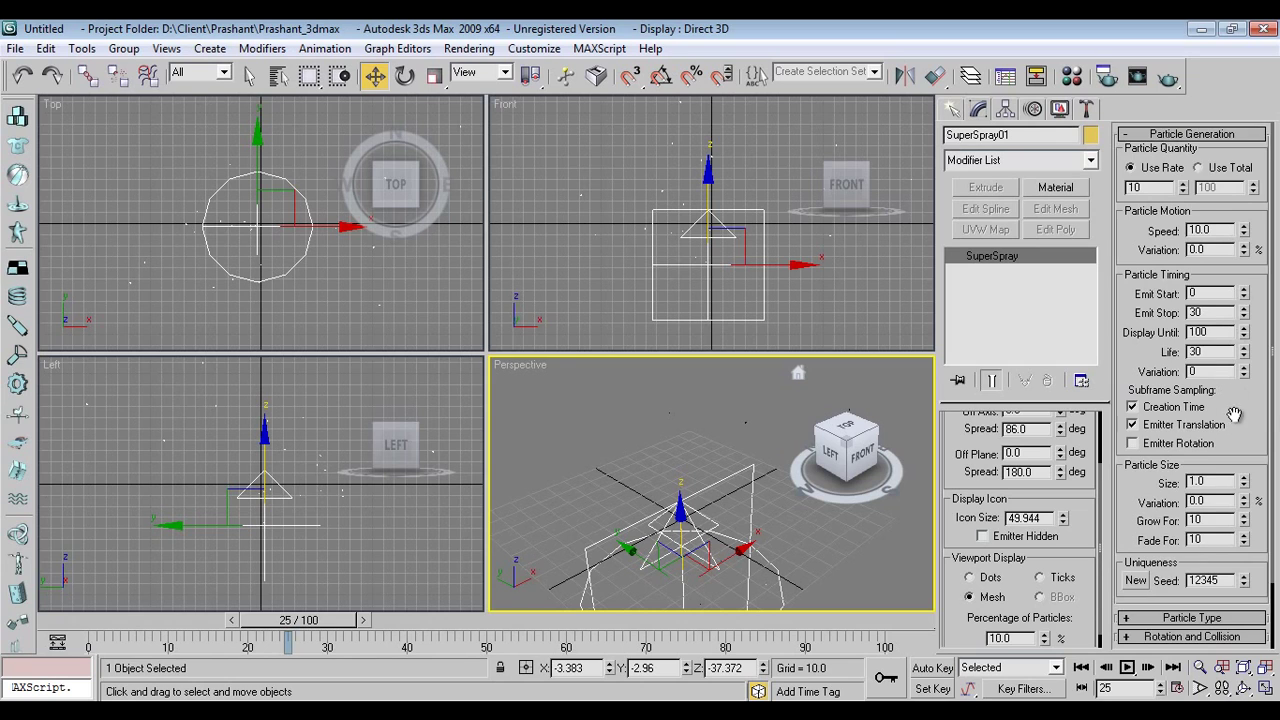
left_click_drag(1235, 414, 1215, 322)
left_click(1188, 547)
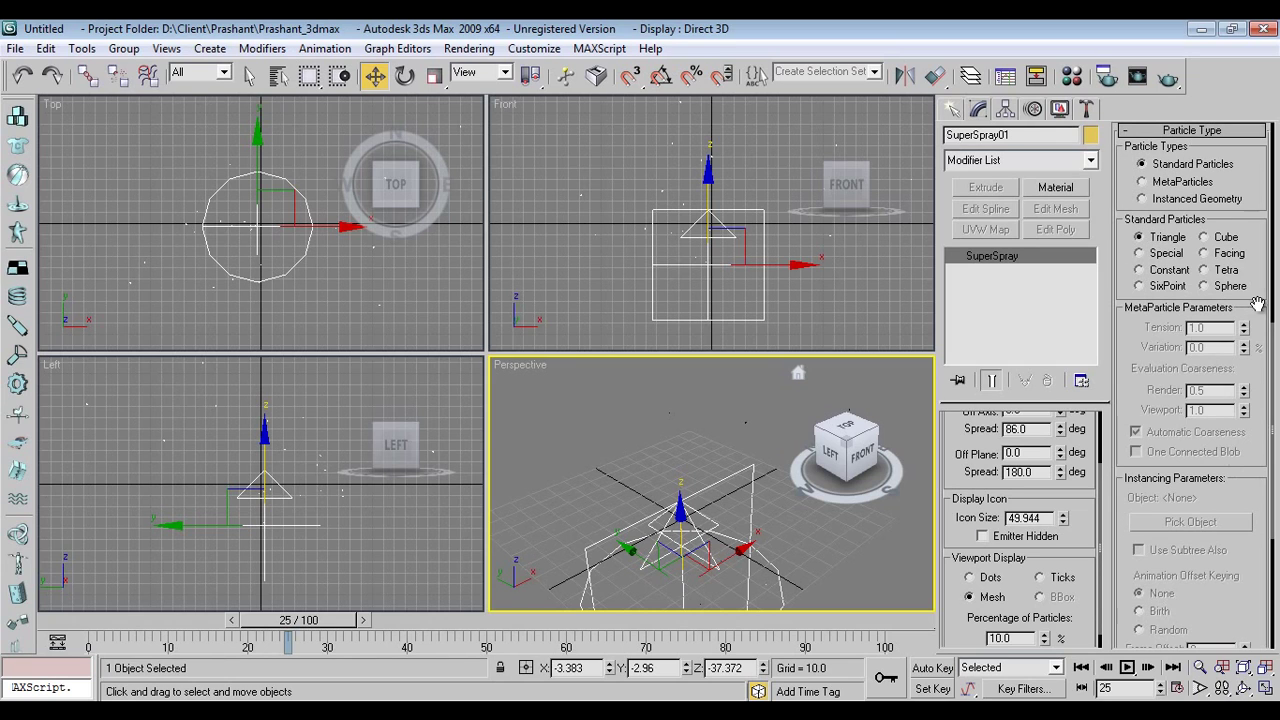
left_click(1229, 254)
left_click(362, 622)
left_click_drag(358, 625, 304, 643)
key("w")
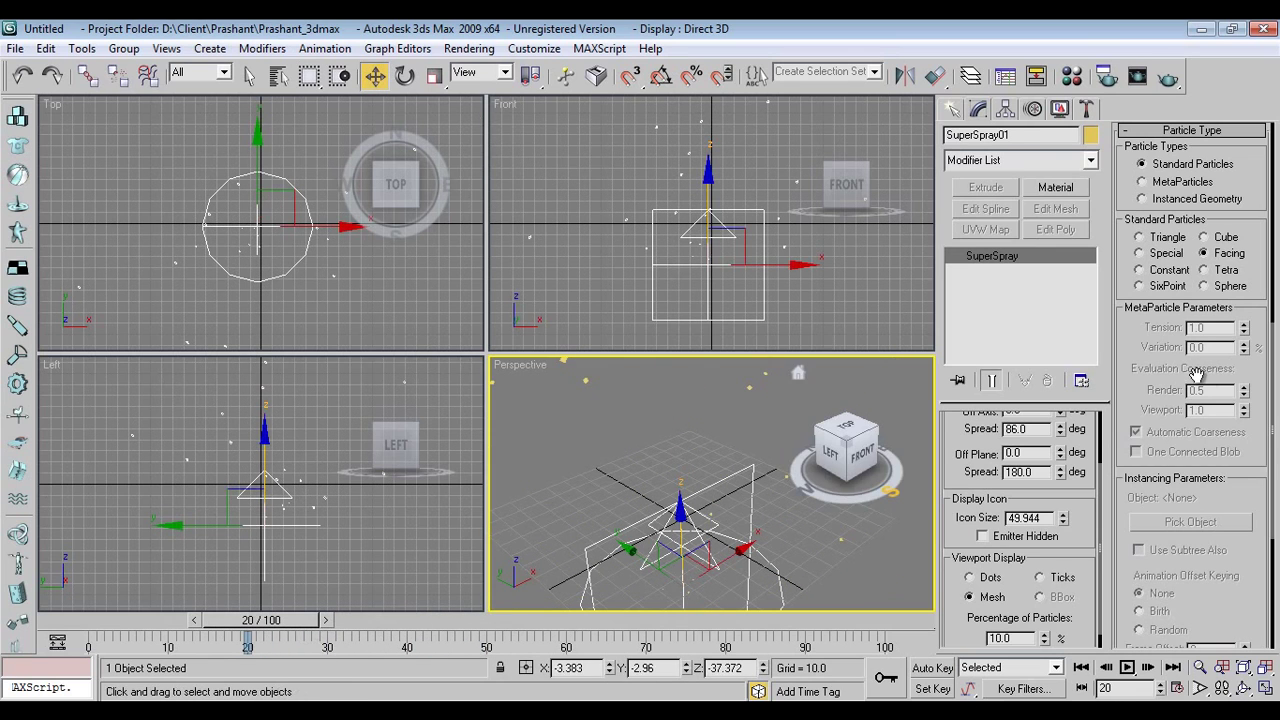
Increase the particle size to 19.26 and check the spray up to frame 41.
scroll(1196, 373, "down", 10)
scroll(1163, 434, "up", 12)
scroll(1163, 434, "up", 5)
left_click_drag(1240, 313, 1246, 155)
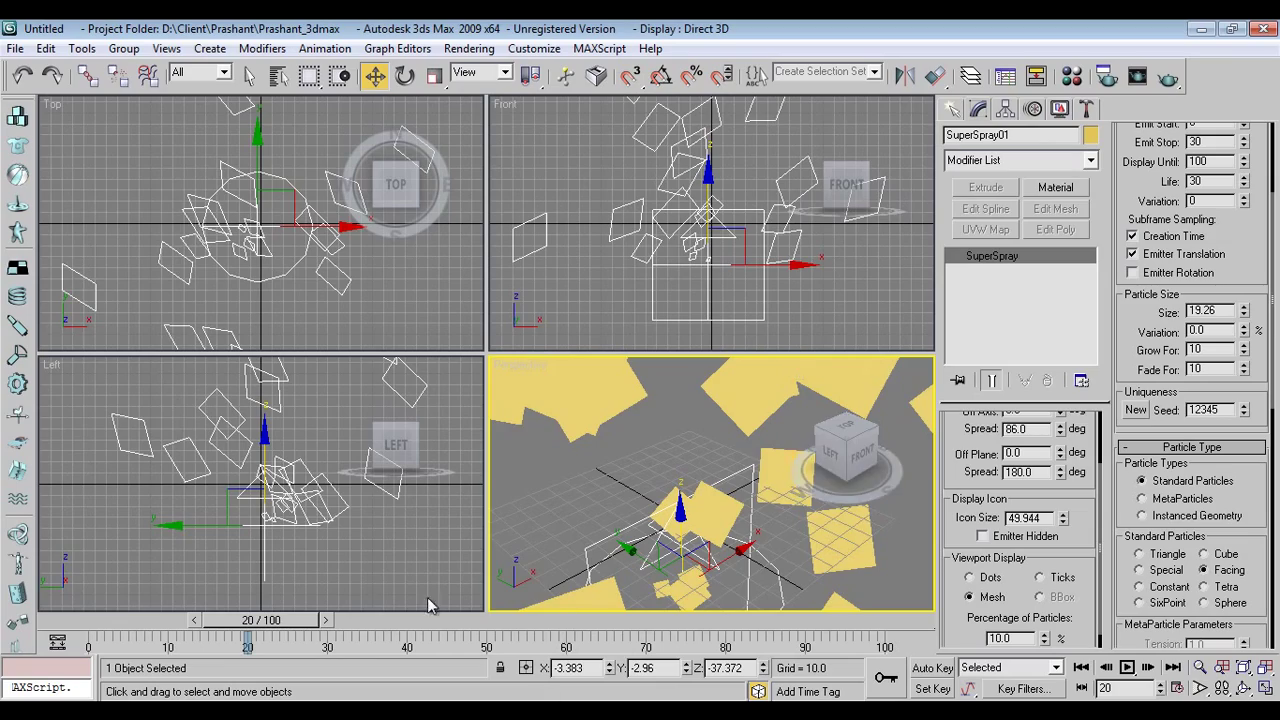
left_click_drag(255, 625, 480, 670)
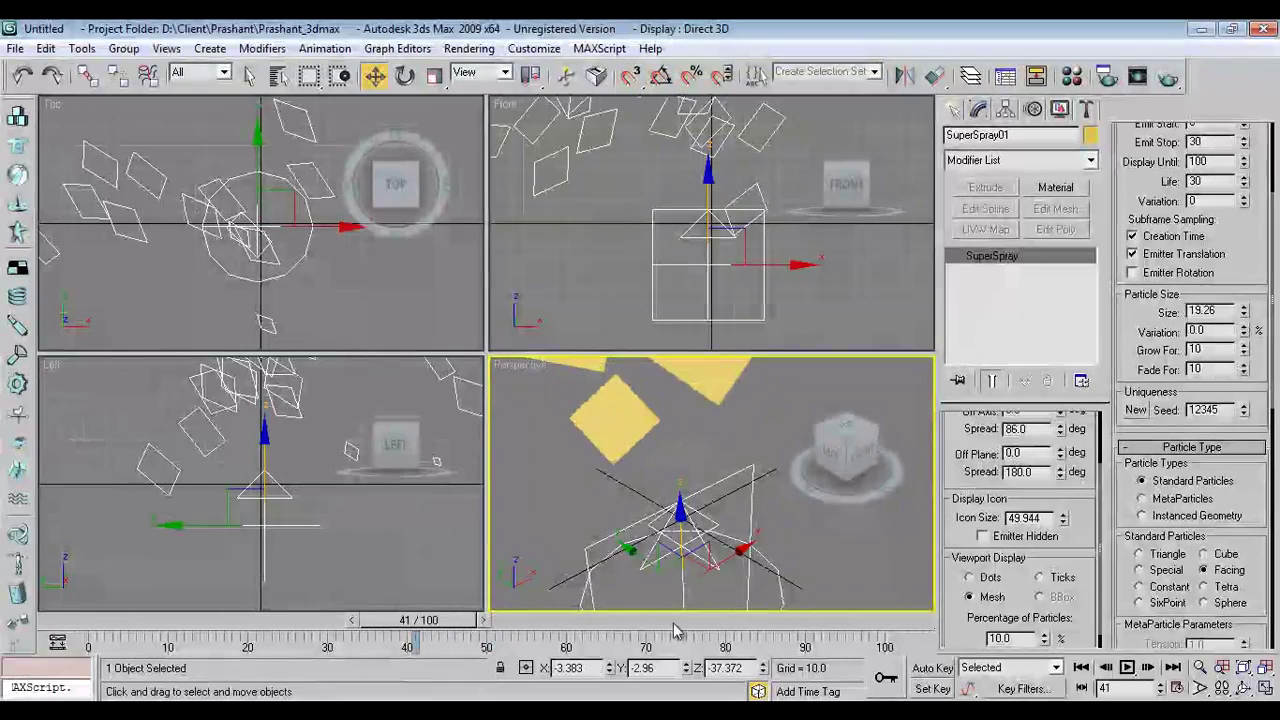
Set the particle life to 90 and emit stop to 100, and review the spray at frame 36.
left_click_drag(1212, 191, 1212, 257)
double_click(1205, 249)
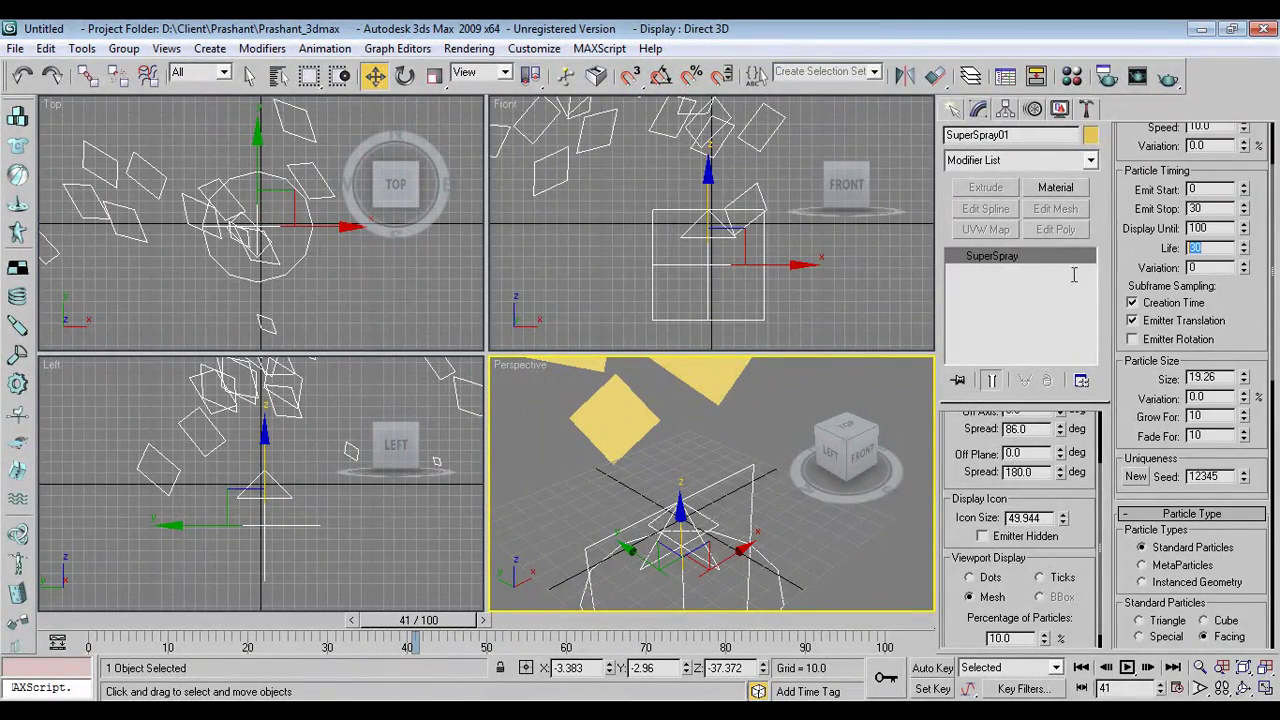
type("100")
key("Return")
double_click(1217, 209)
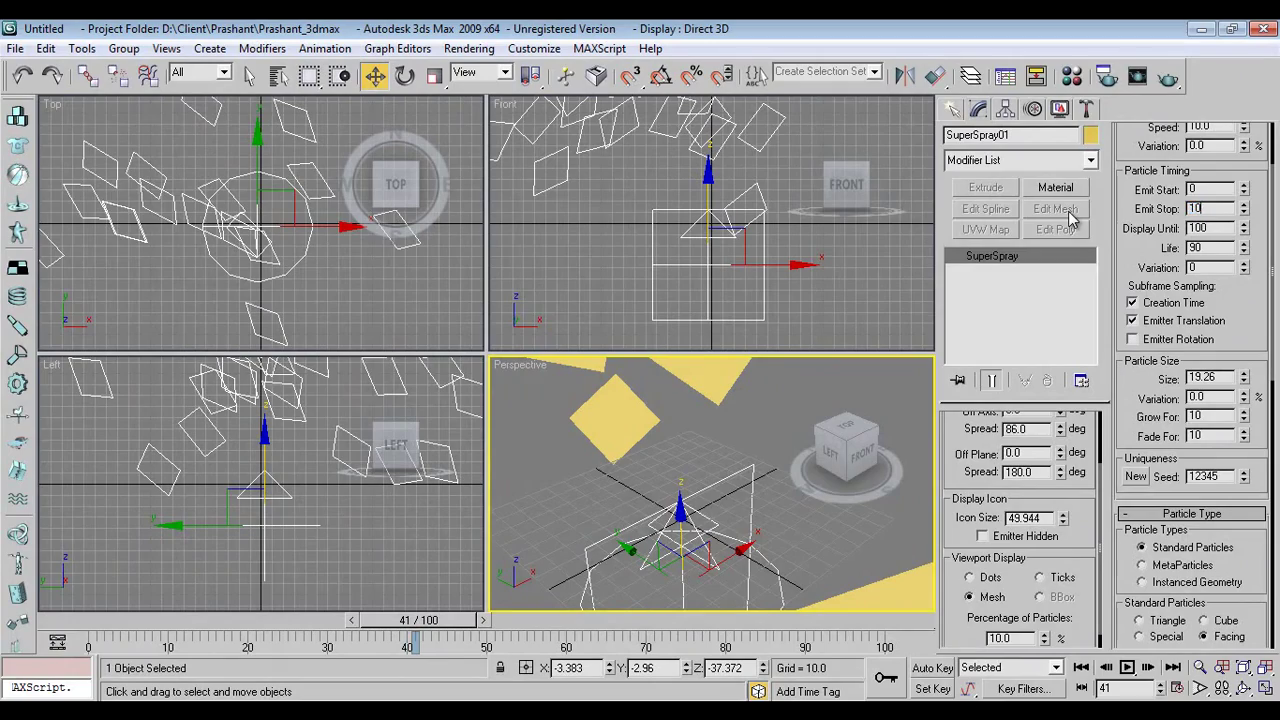
key("Return")
left_click(1066, 370)
left_click_drag(420, 622, 376, 664)
key("w")
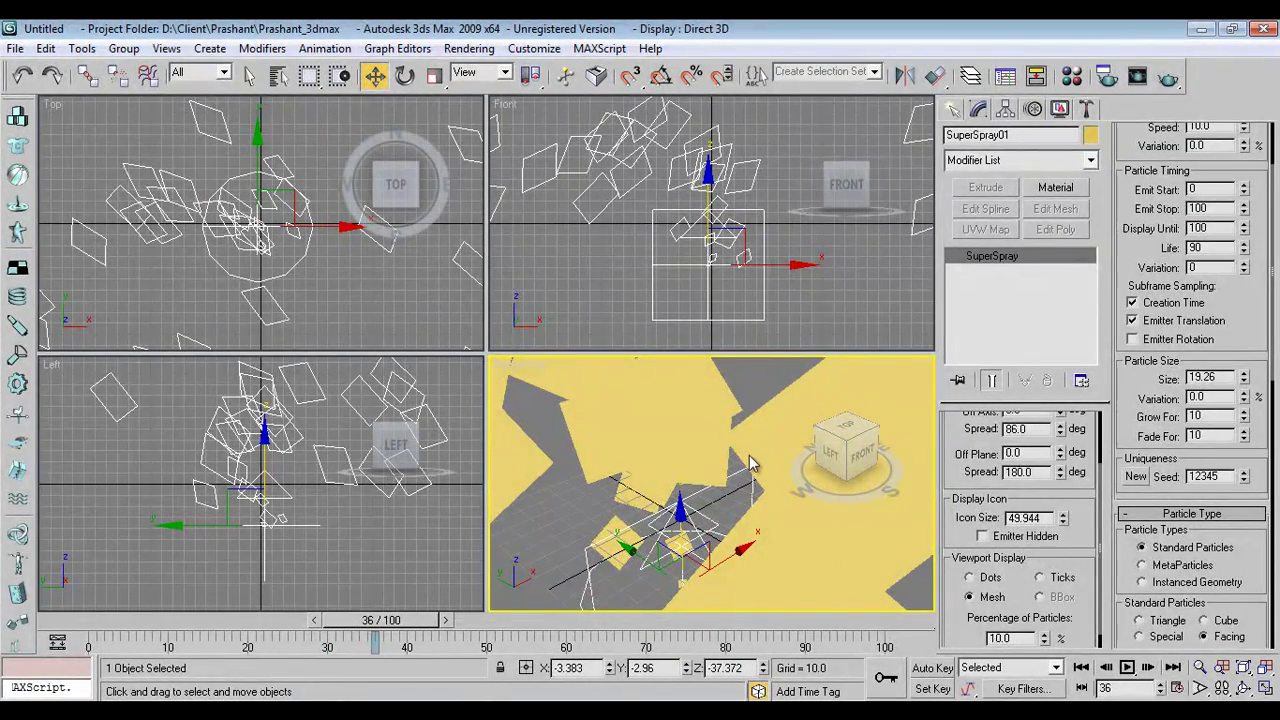
middle_click_drag(663, 491, 665, 490, "alt")
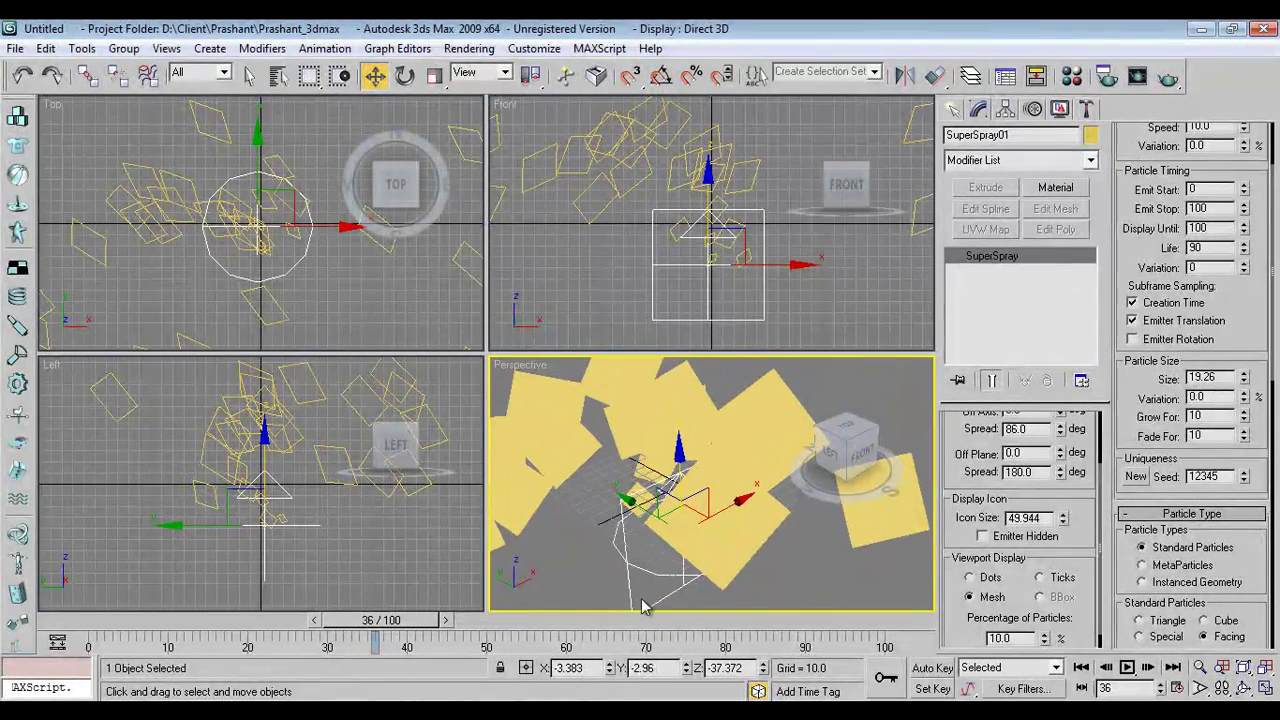
Switch to Windows Photo Viewer and examine the Kinder Joy egg image up close and as a whole.
key("alt+Tab")
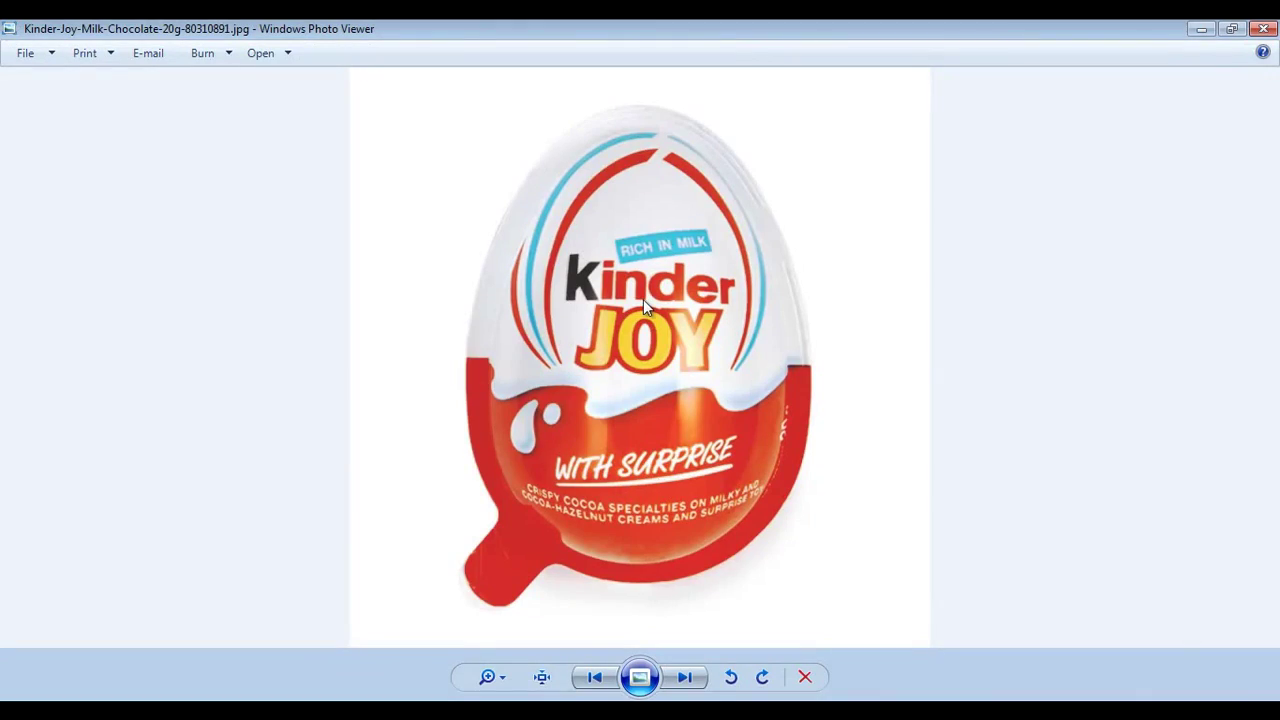
scroll(602, 366, "up", 3)
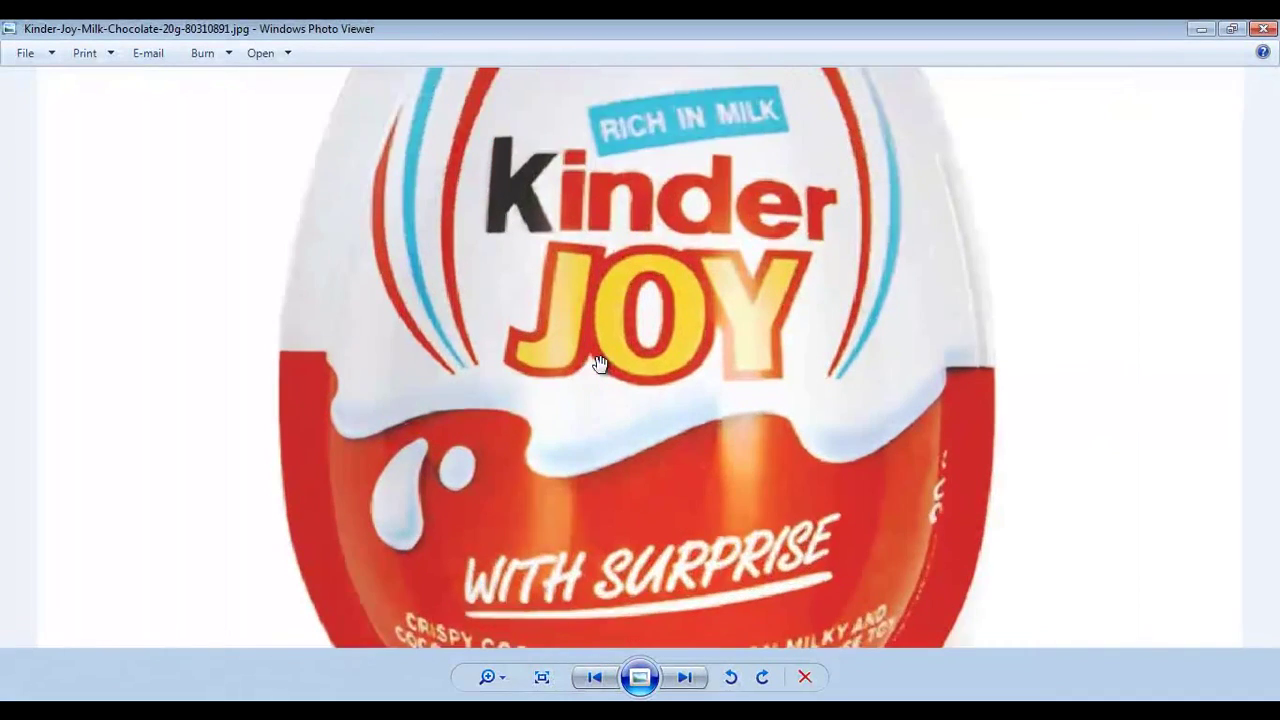
scroll(600, 363, "down", 3)
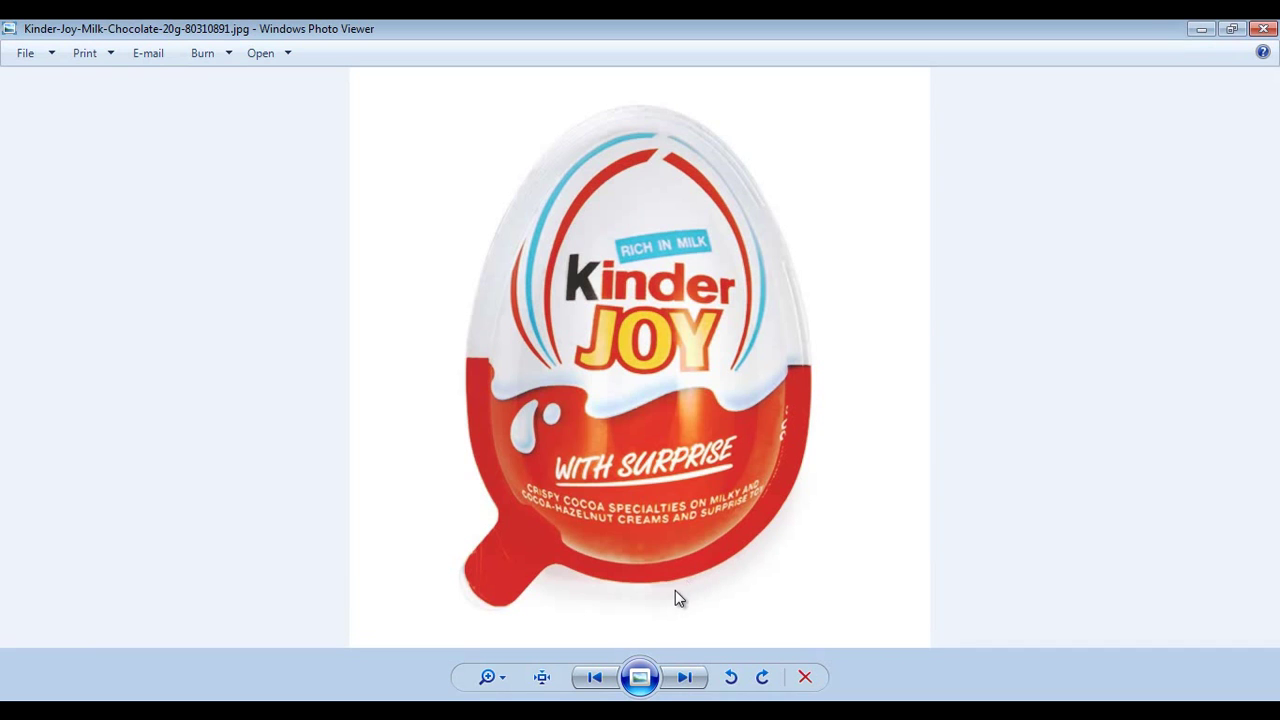
scroll(630, 360, "up", 1)
left_click_drag(638, 246, 599, 296)
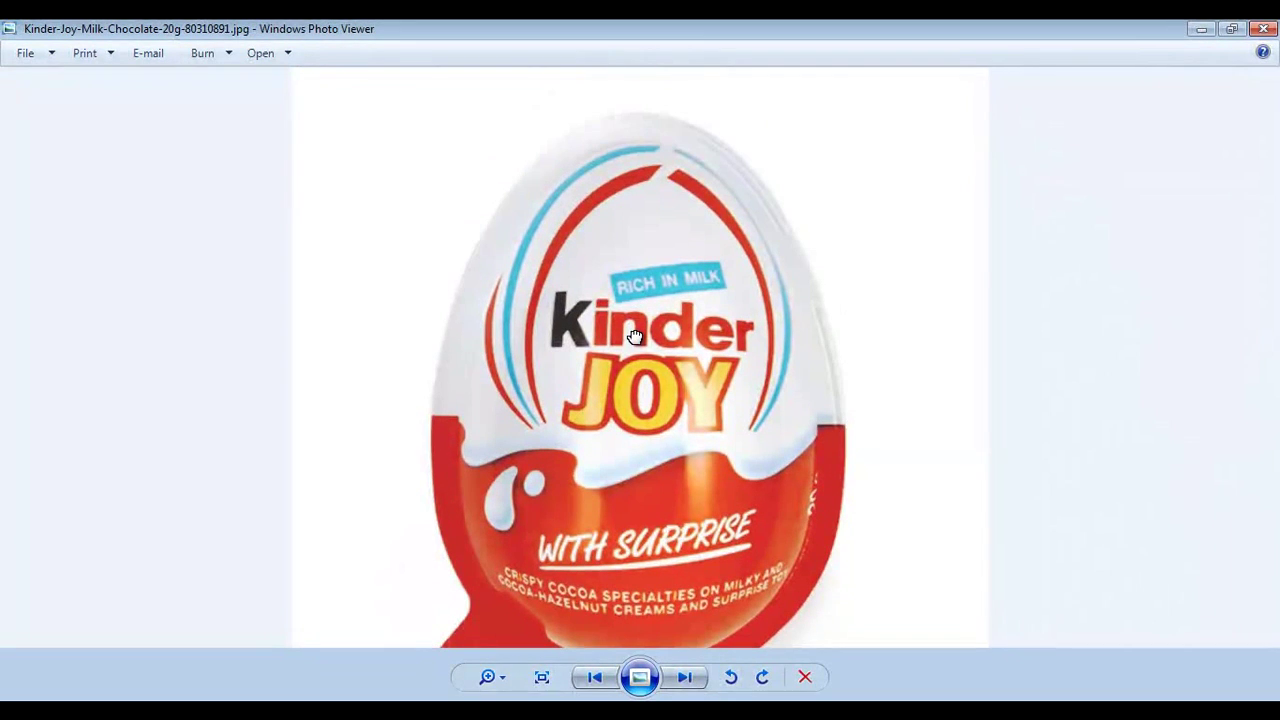
left_click_drag(700, 332, 697, 240)
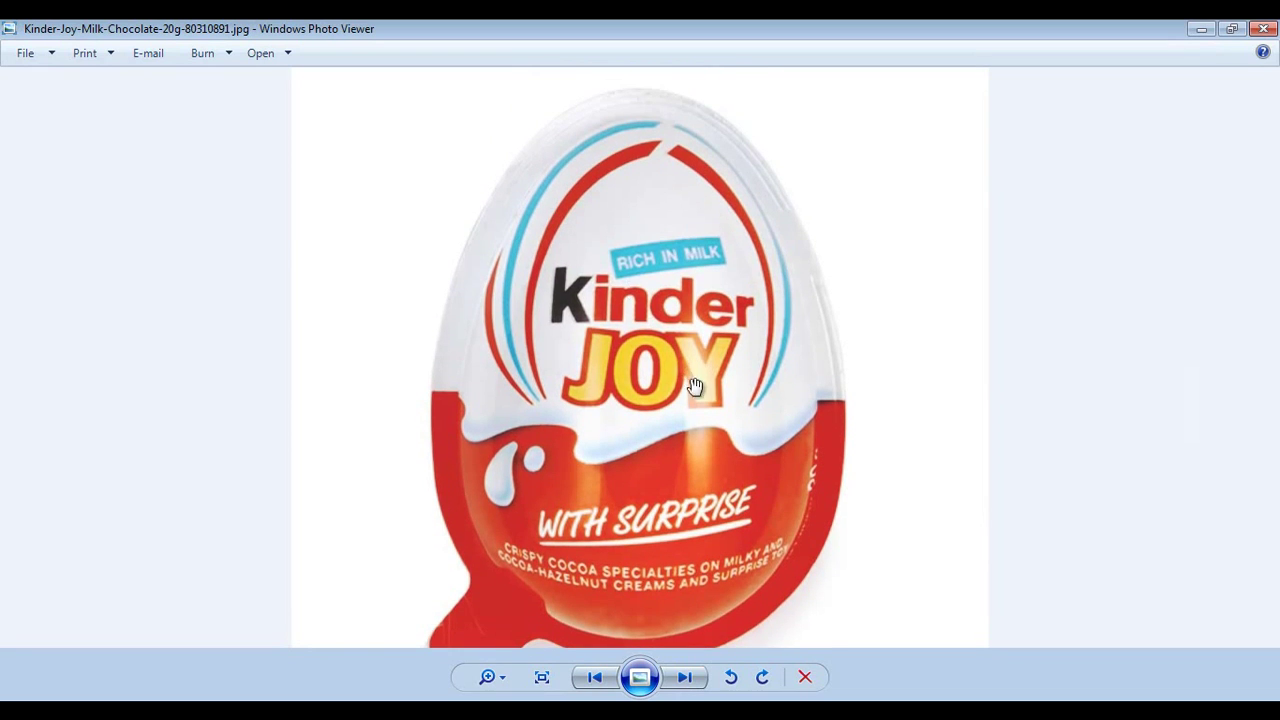
scroll(685, 406, "down", 2)
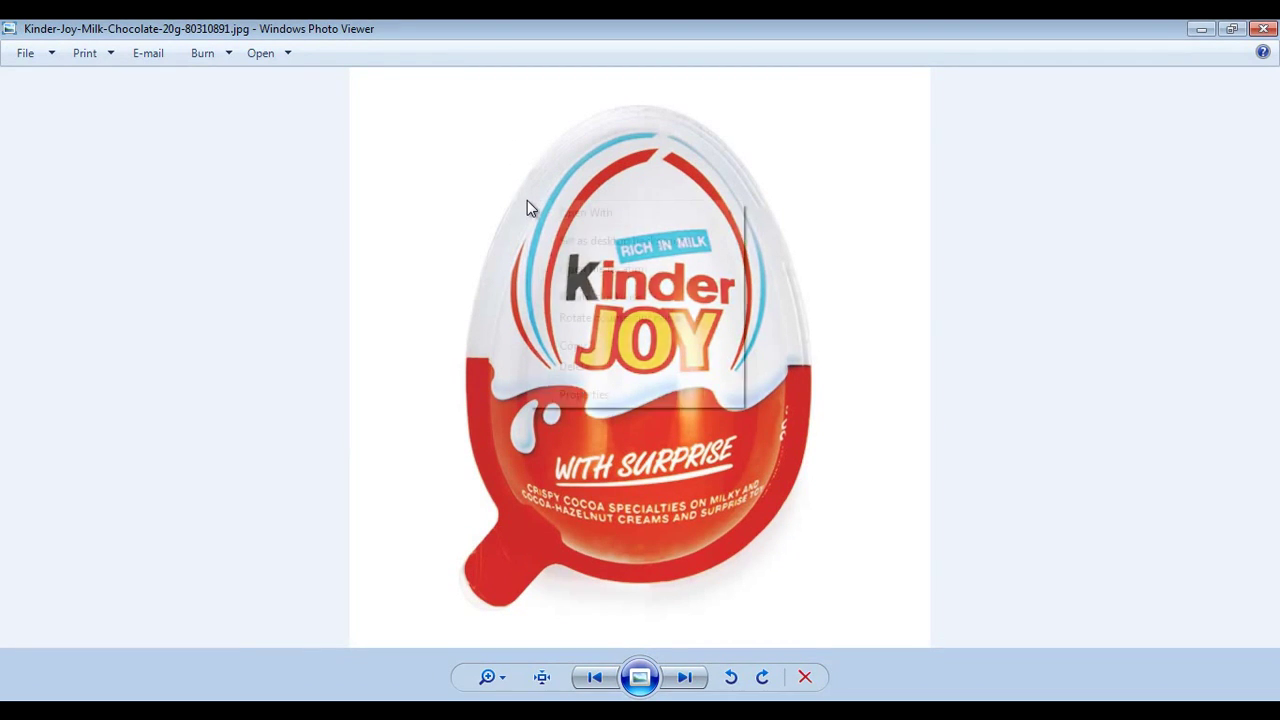
Open the Kinder Joy image in Adobe Photoshop CS6 and activate the Pen tool.
right_click(527, 200)
mouse_move(583, 215)
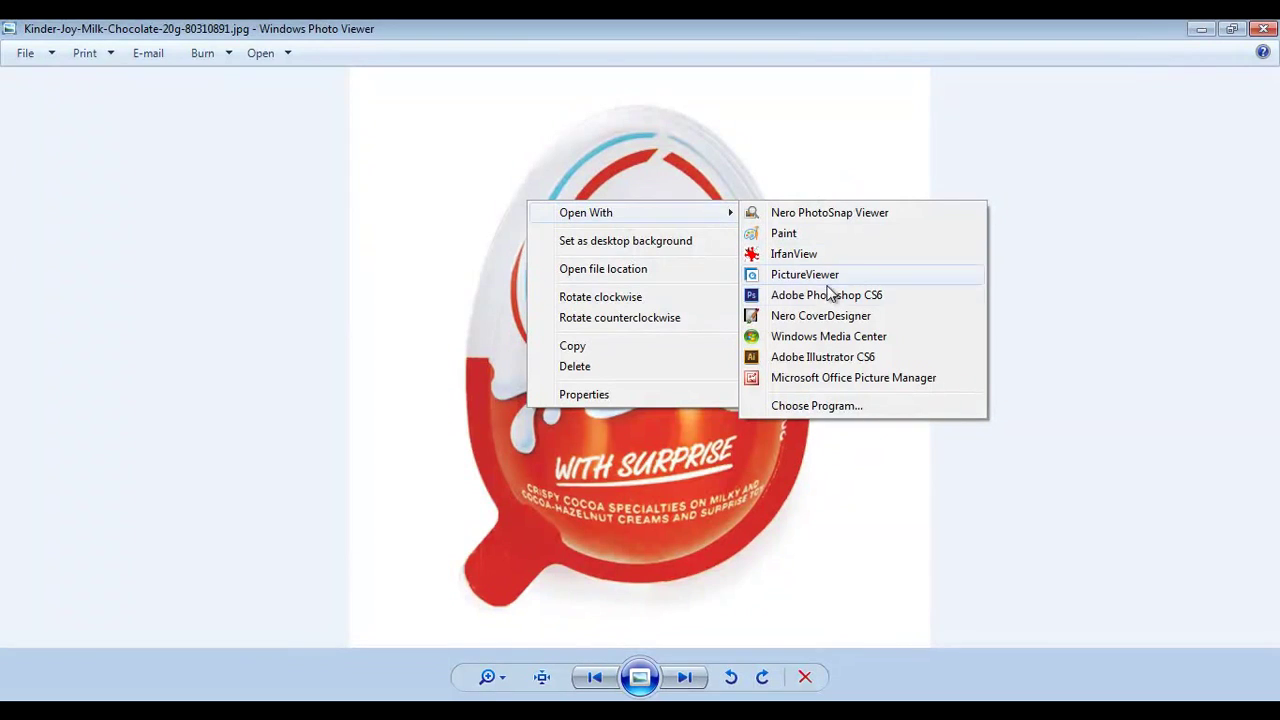
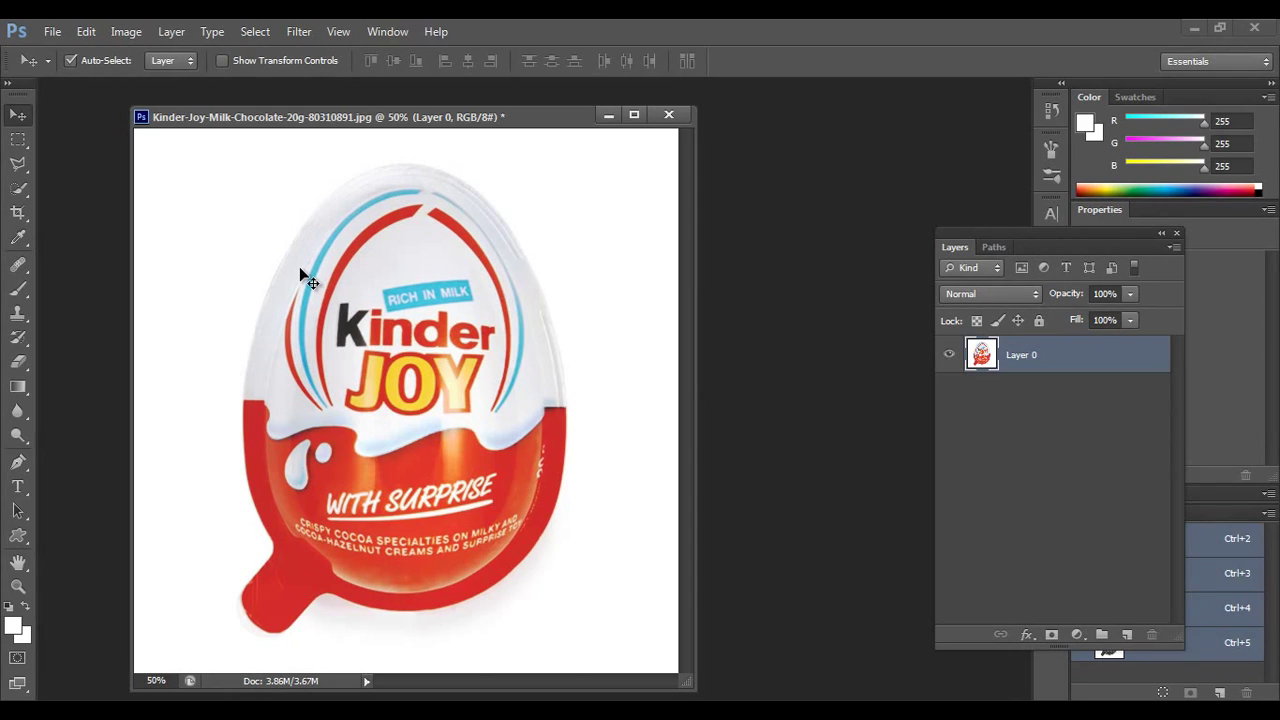
key("p")
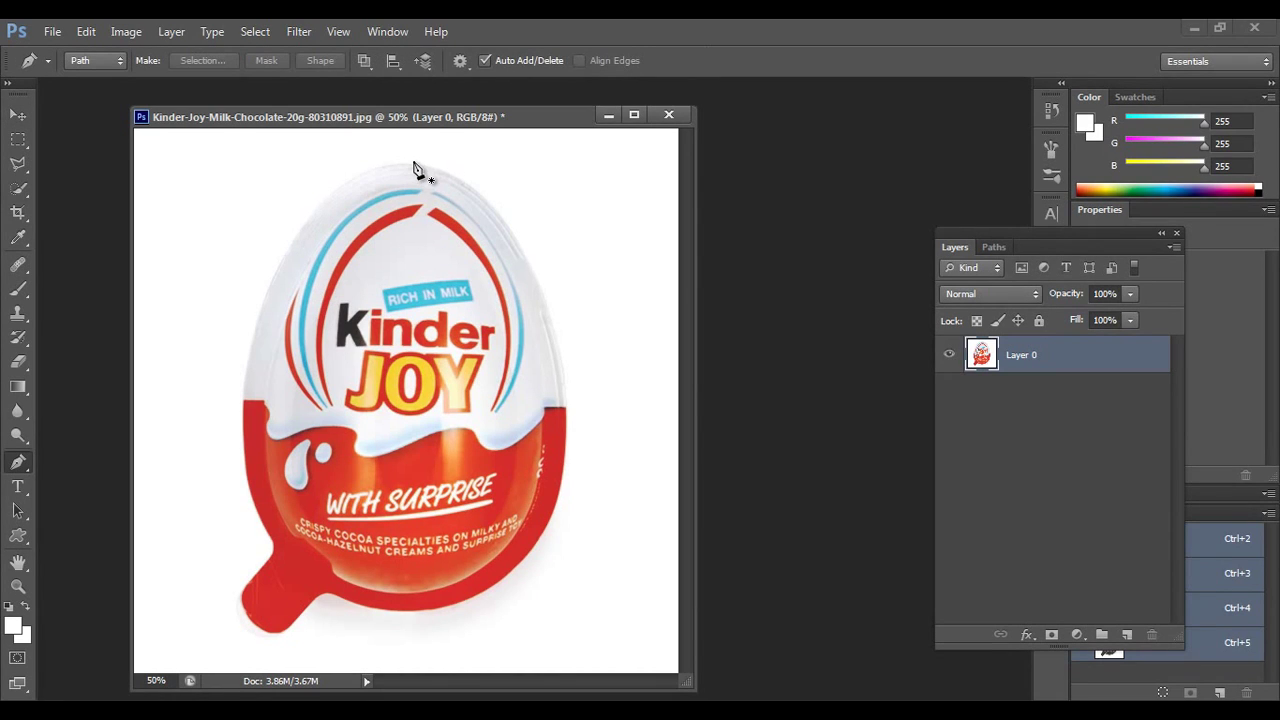
Trace the egg's right outline with a curved path from its top to its bottom, adding a mid-side anchor to fit the curve.
left_click(405, 163)
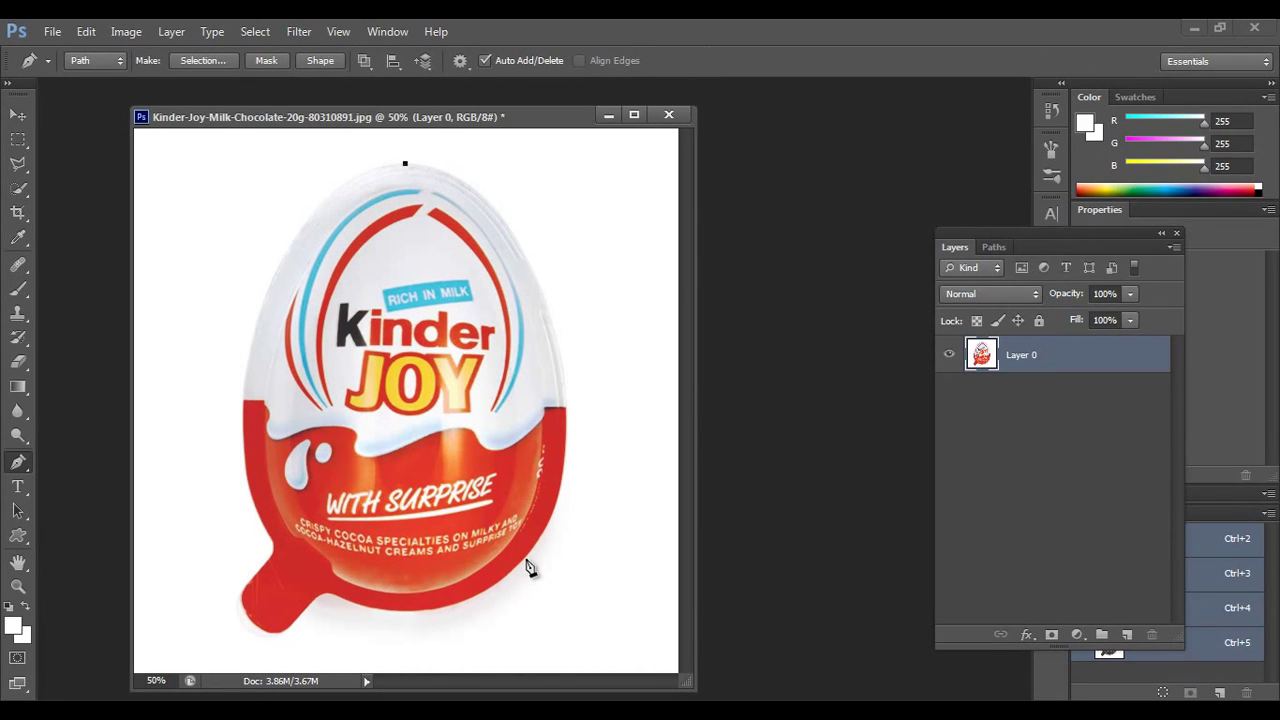
left_click(403, 611)
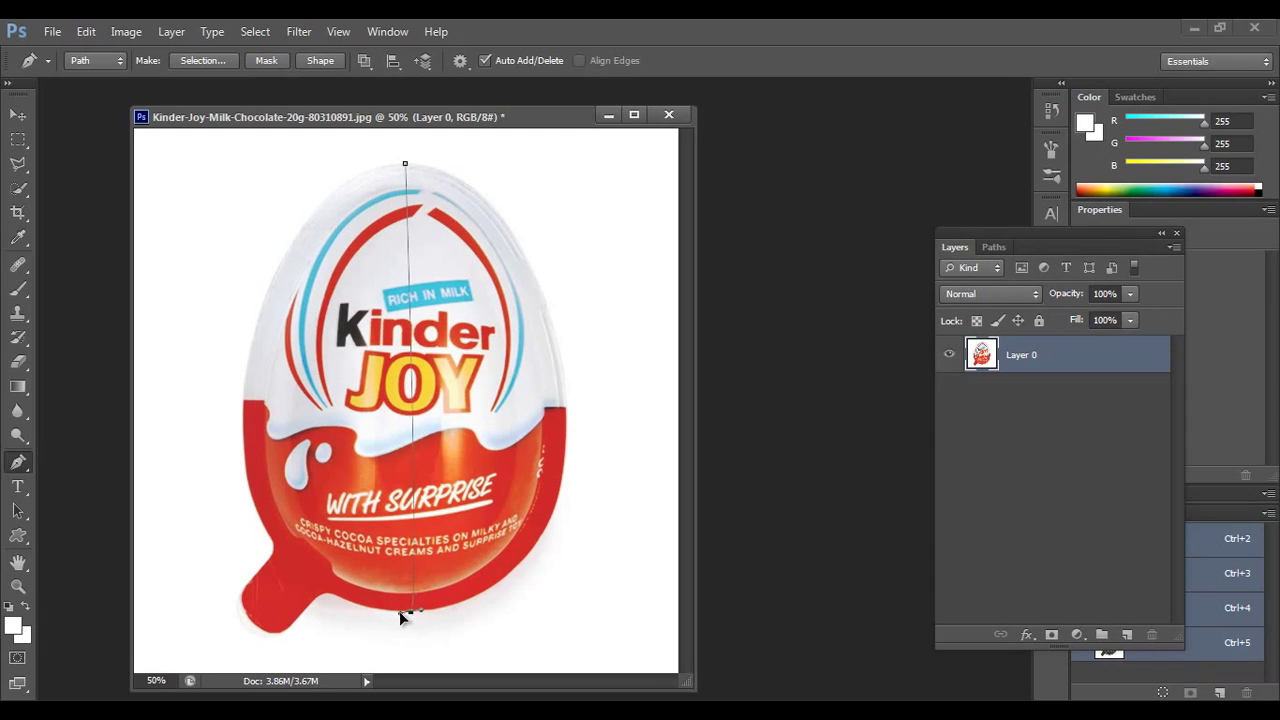
left_click_drag(399, 611, 724, 573)
left_click_drag(500, 317, 526, 265)
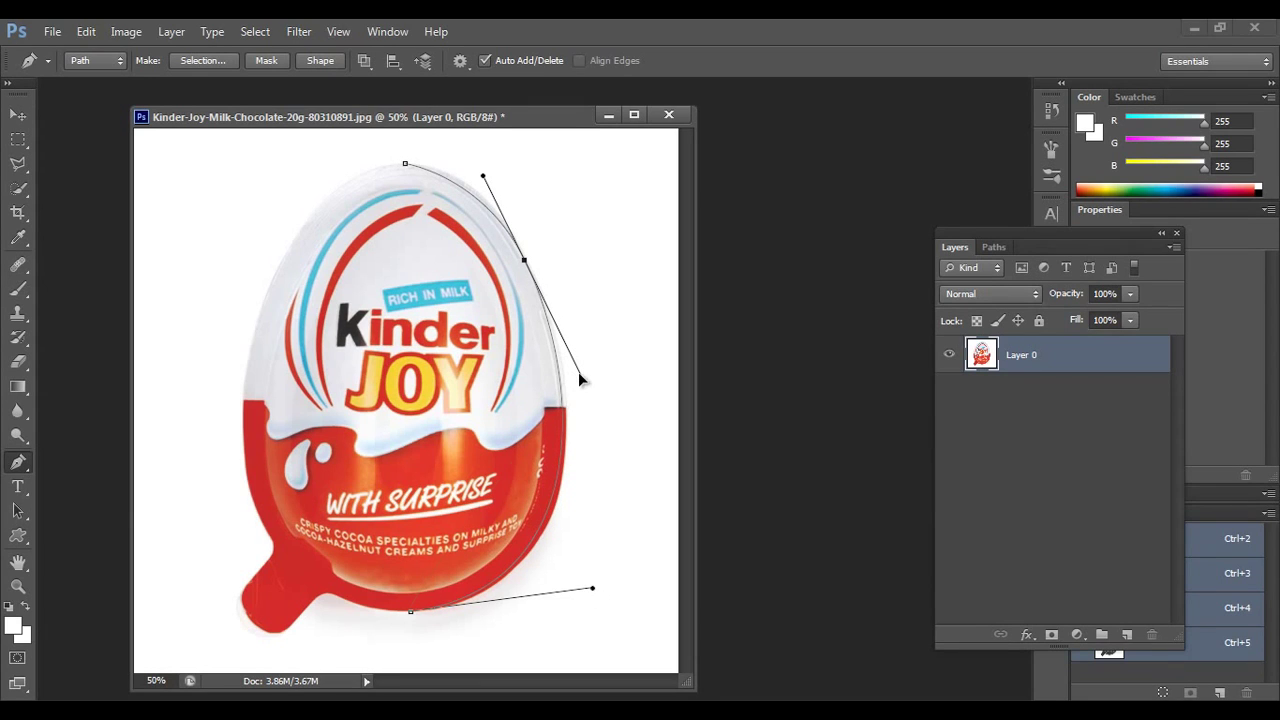
left_click_drag(581, 378, 609, 423, "ctrl")
left_click_drag(584, 380, 592, 422, "ctrl")
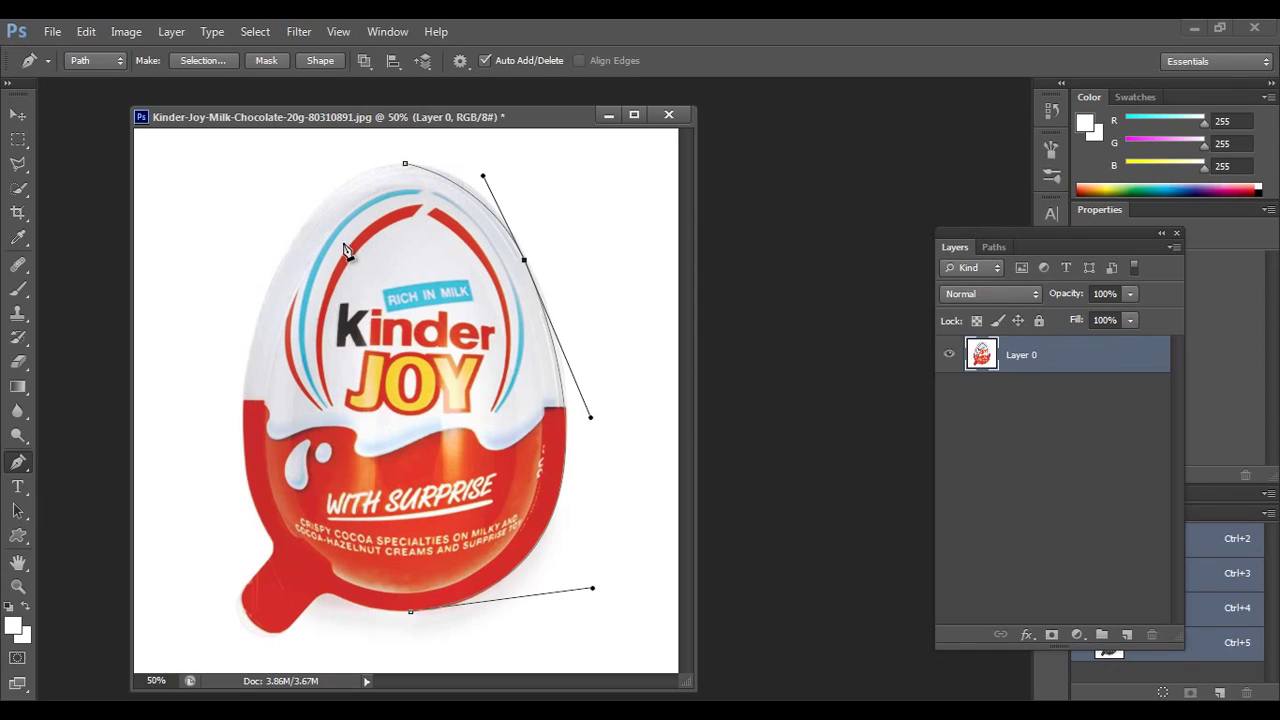
left_click_drag(242, 455, 244, 481)
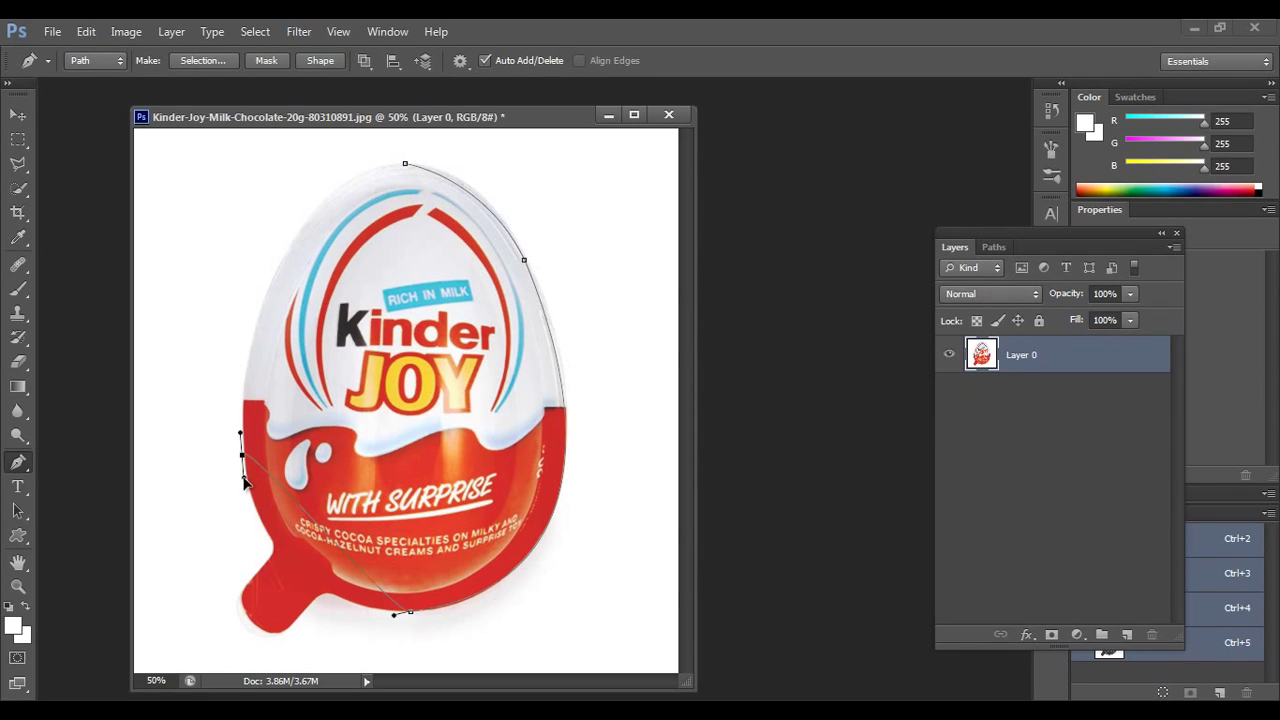
key("ctrl+z")
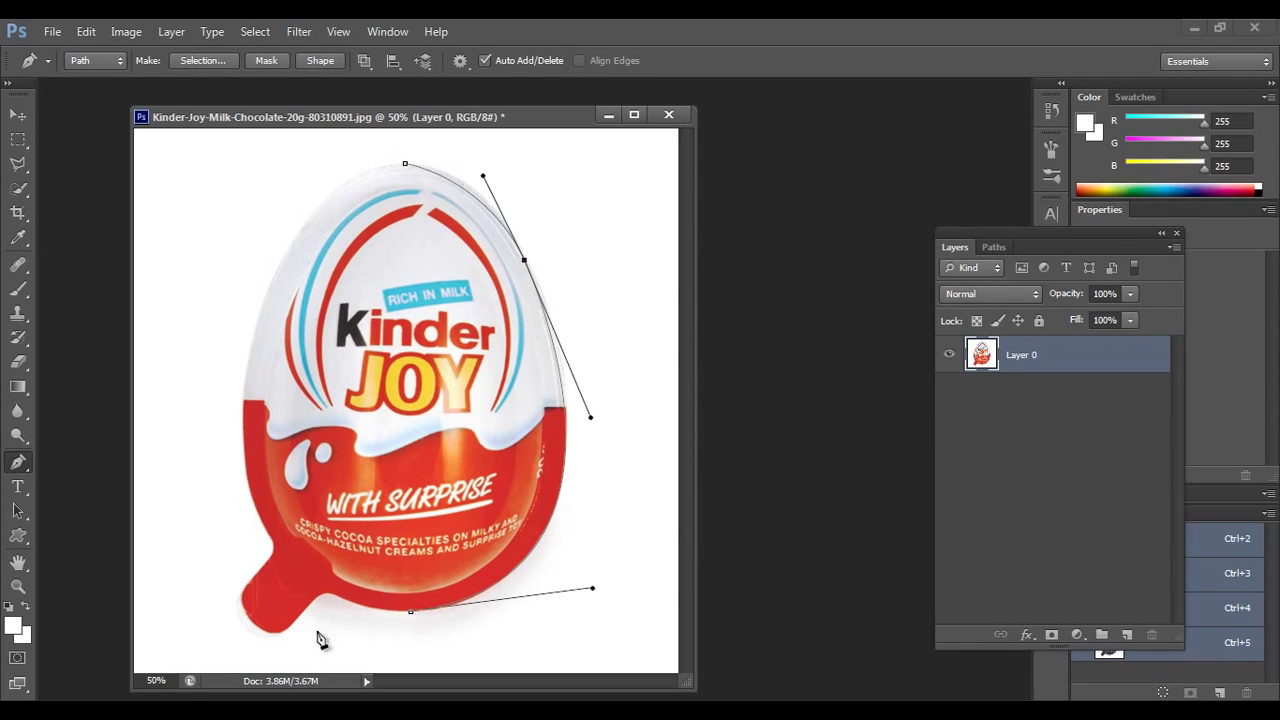
key("ctrl+alt+z")
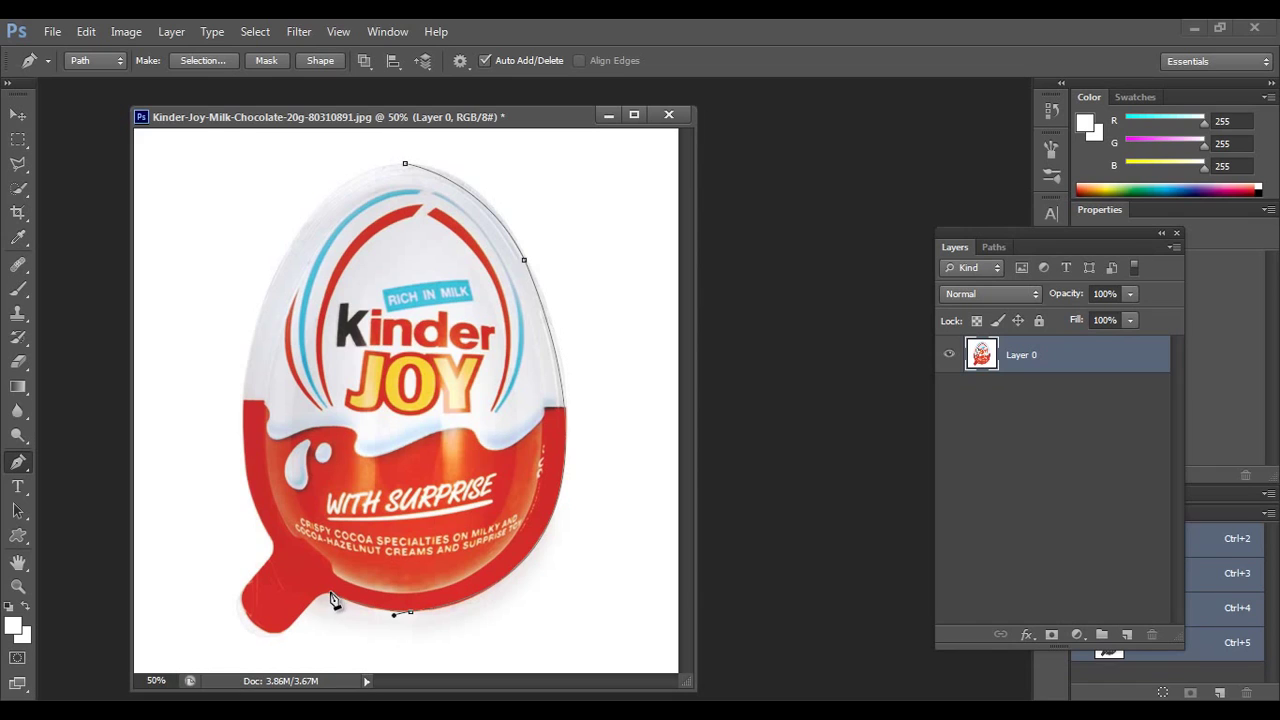
Continue the path around the egg's lower-left red tab, curving around its rounded end back up to the egg body.
left_click(332, 595)
left_click_drag(291, 630, 295, 645)
left_click(293, 624, "alt")
left_click_drag(240, 598, 249, 641)
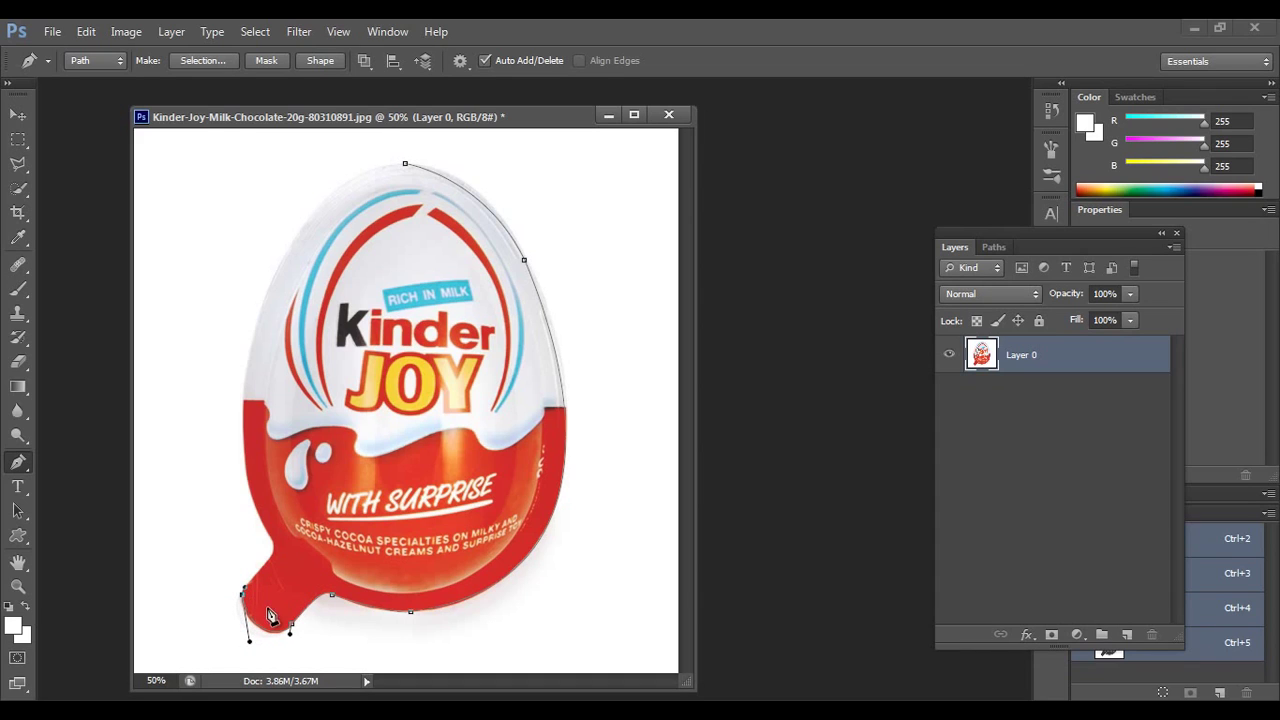
left_click(271, 557)
Trace the egg's left outline up to the top, close the path at its starting anchor and smooth the curve there.
left_click(347, 181)
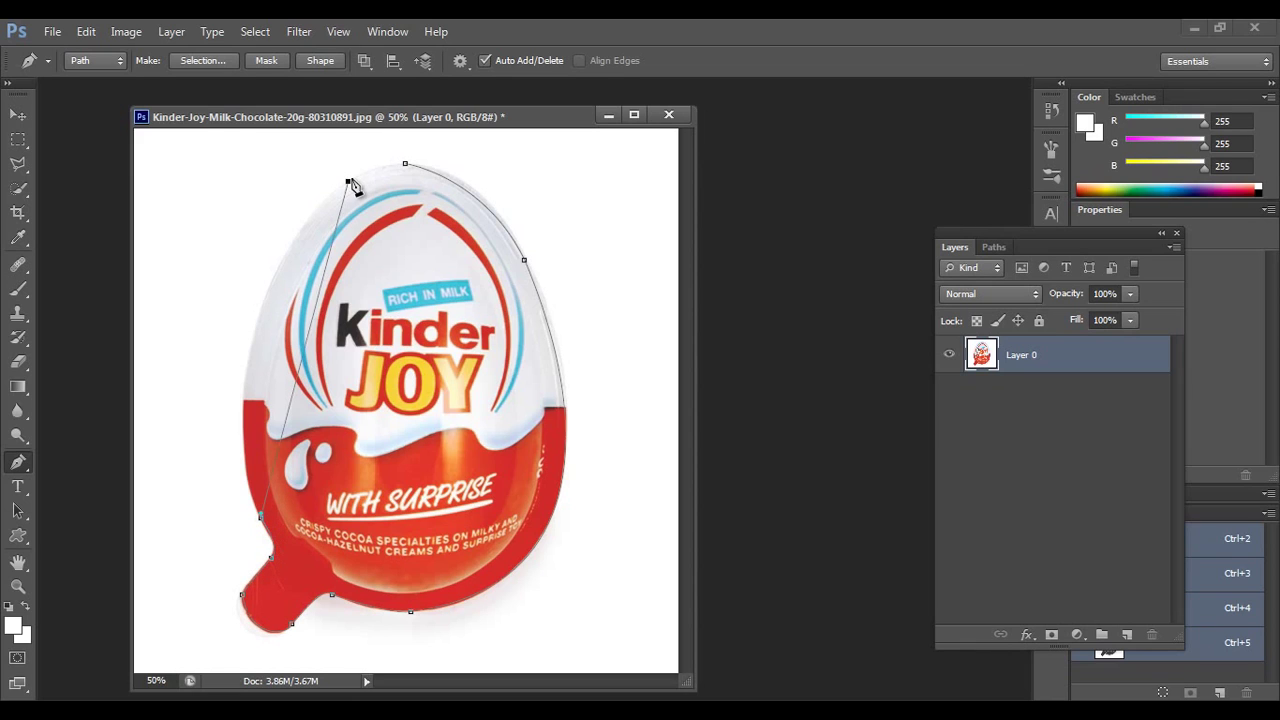
left_click_drag(352, 186, 184, 335)
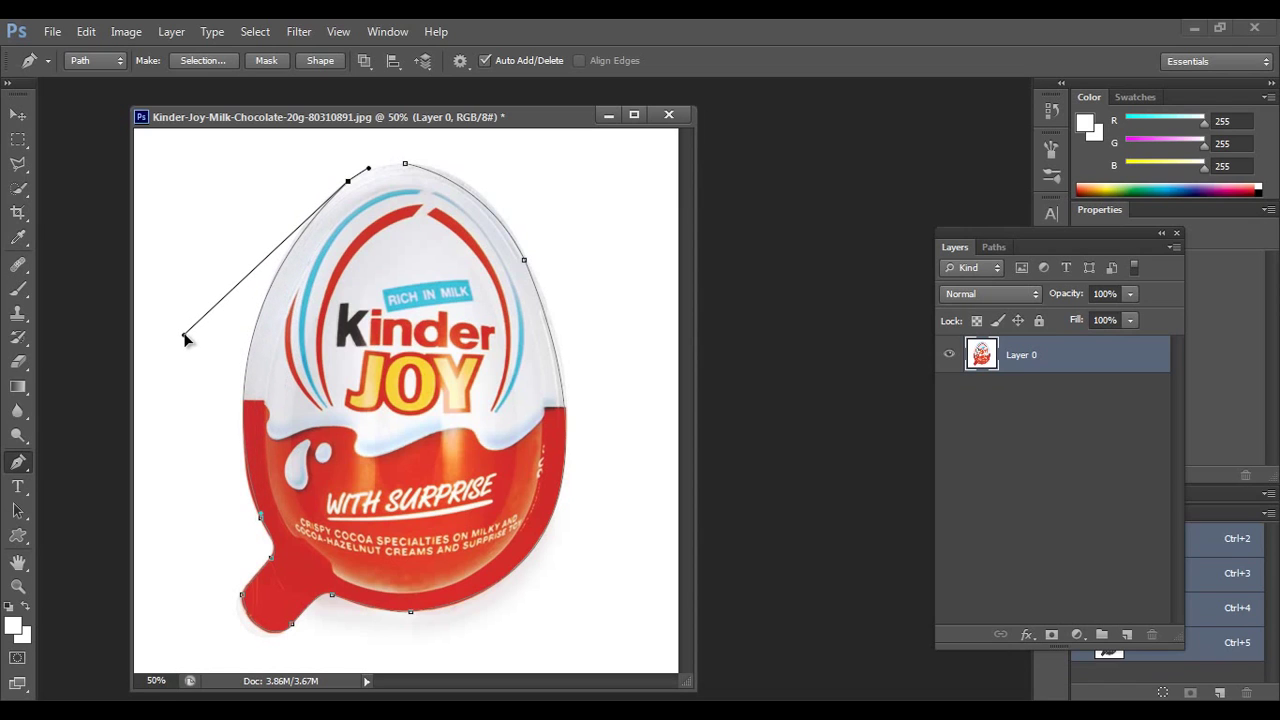
left_click(406, 166)
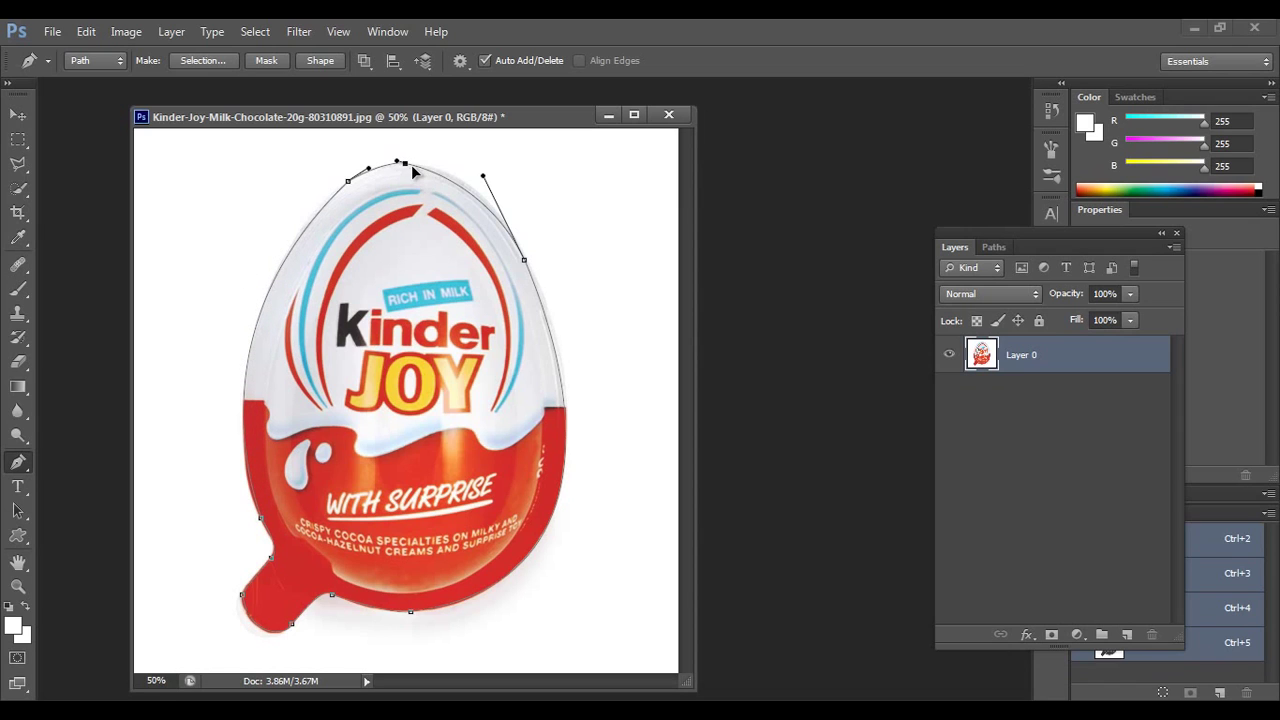
left_click(412, 192, "ctrl")
left_click(453, 188, "ctrl")
left_click(406, 165, "ctrl")
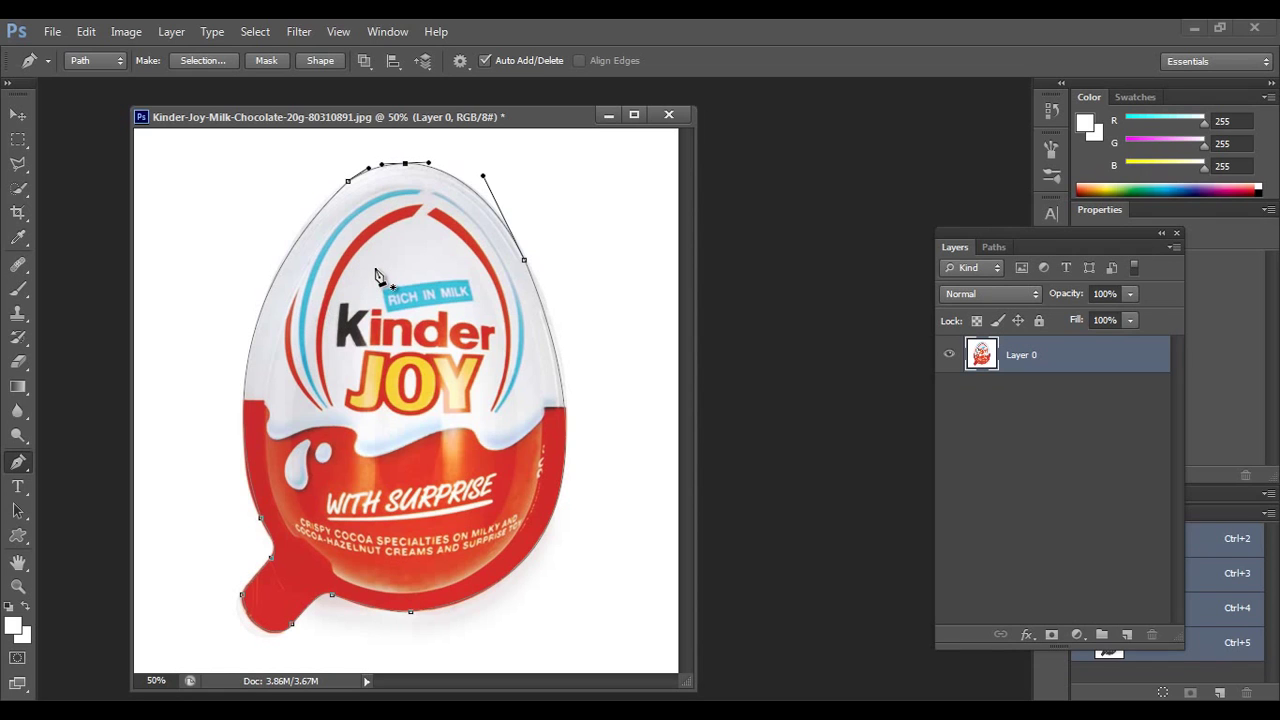
Convert the egg path to a new anti-aliased selection with 0-pixel feather and fill it with white on a new layer.
right_click(377, 271)
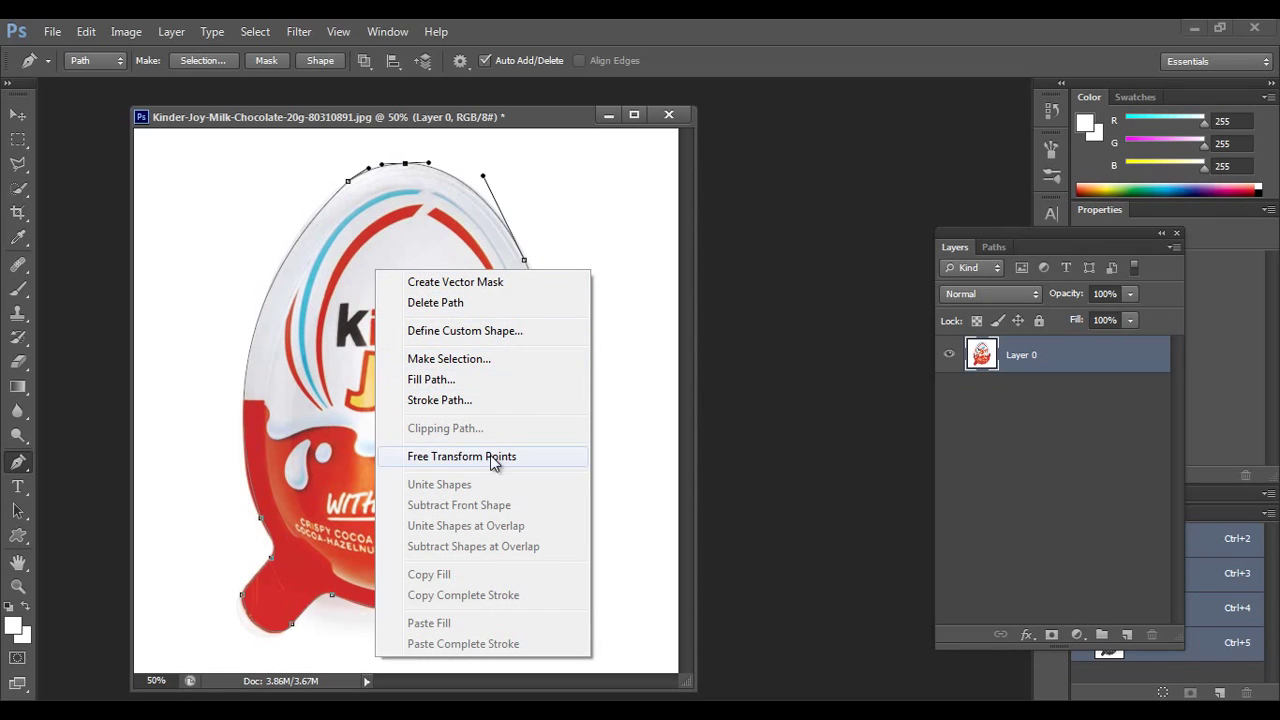
left_click(494, 358)
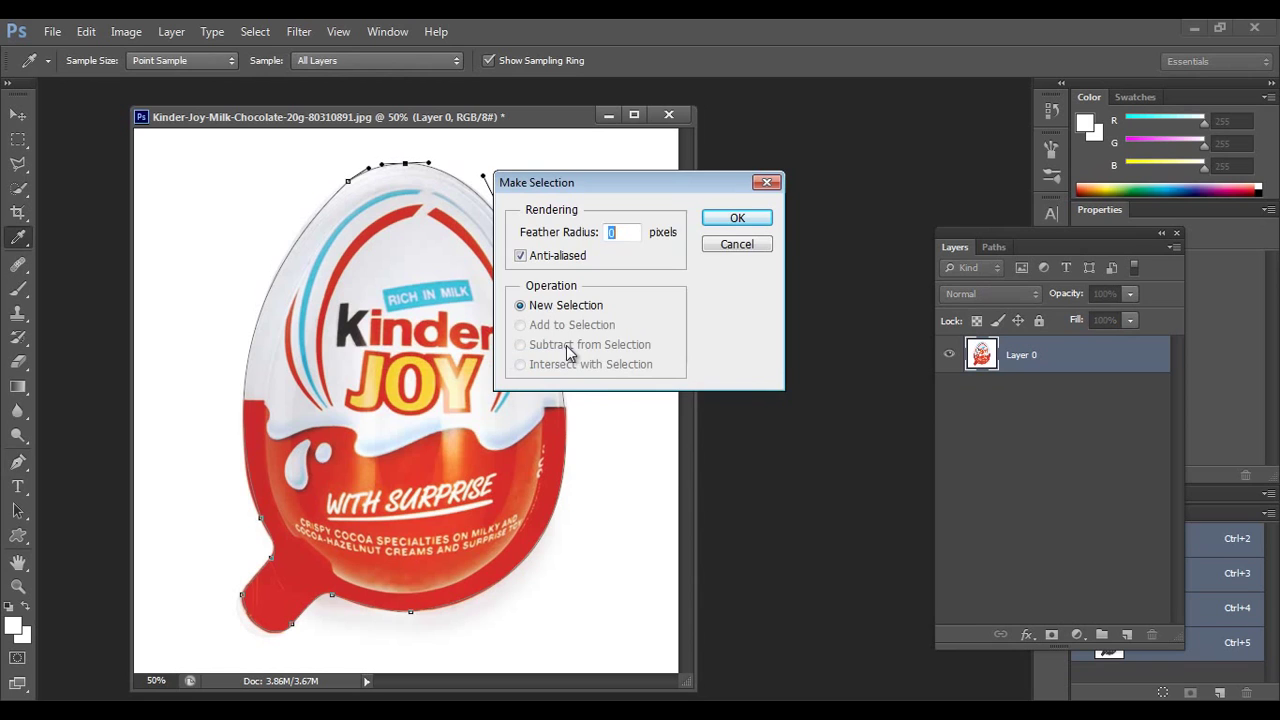
left_click(739, 220)
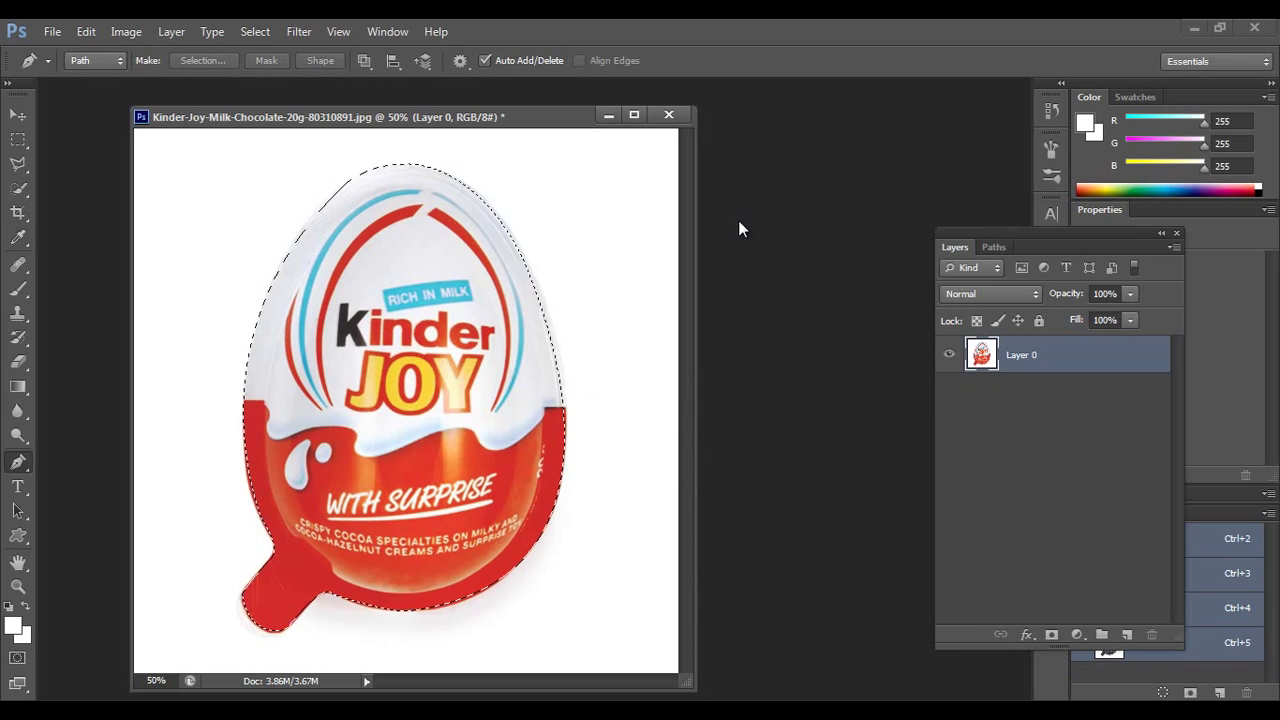
left_click(1127, 635)
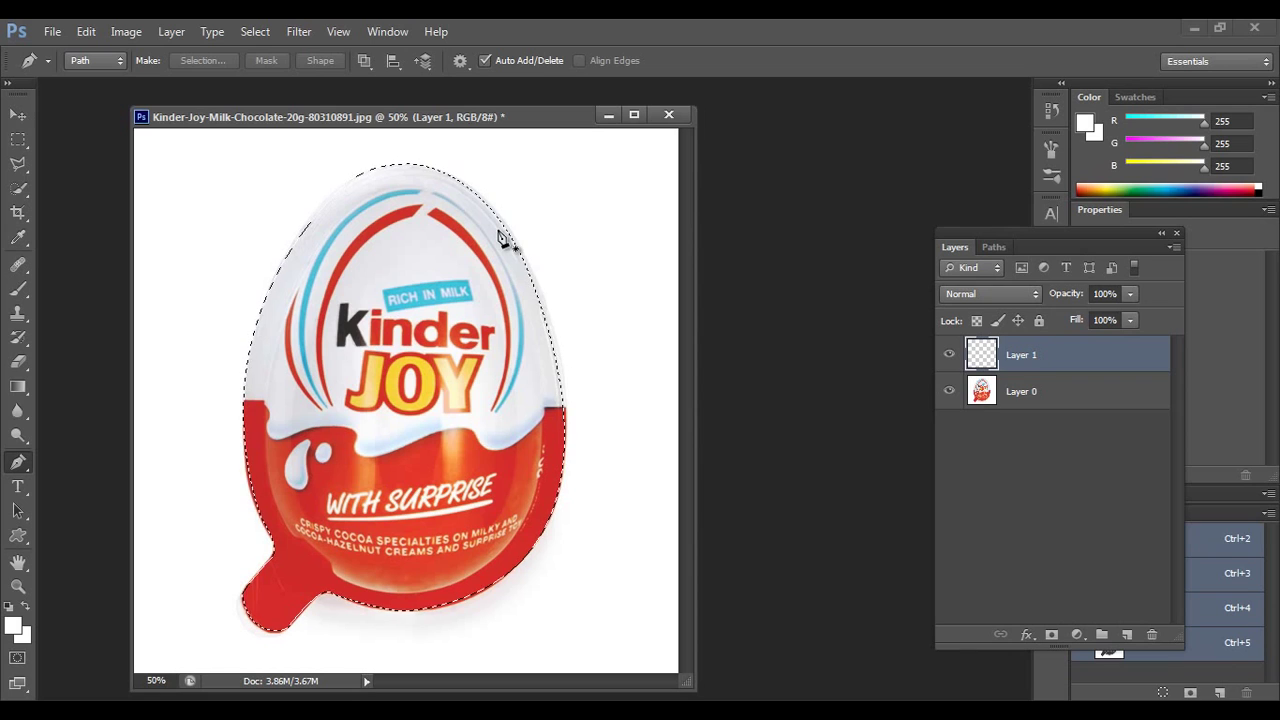
key("alt+BackSpace")
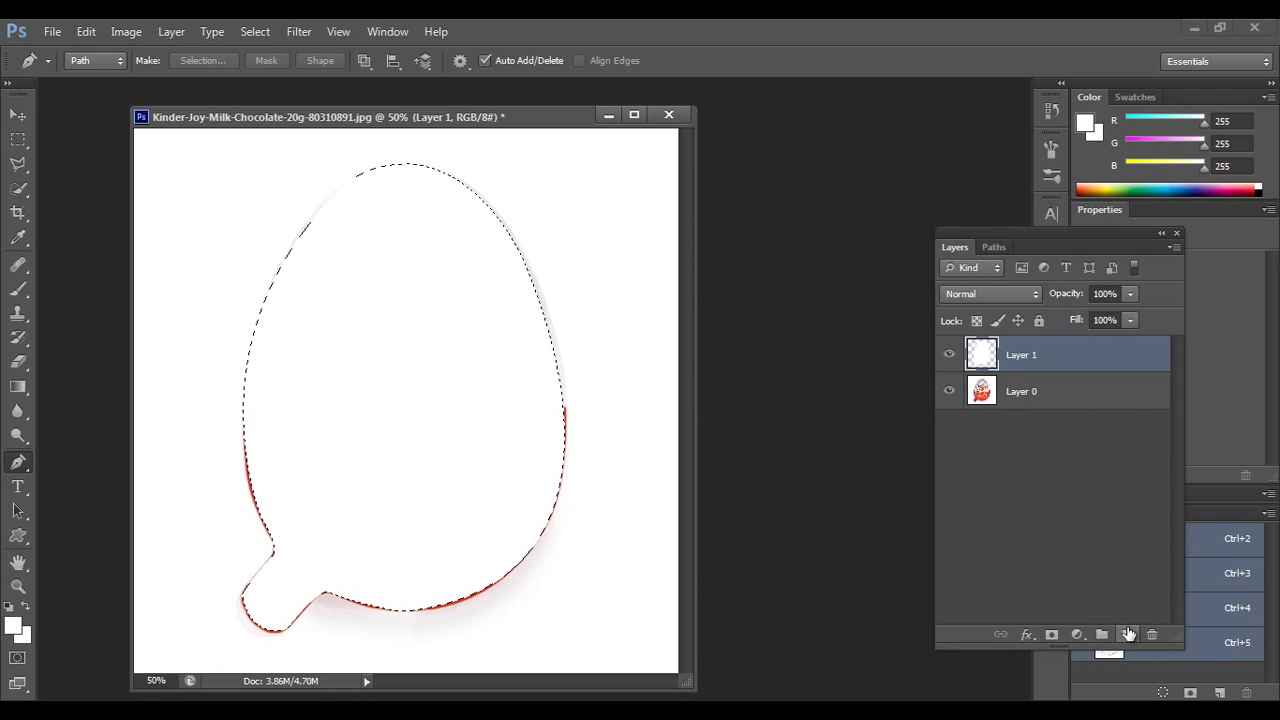
Add a layer directly above Layer 0, fill the area outside the egg with black using the inverted selection, and deselect.
left_click(1020, 400)
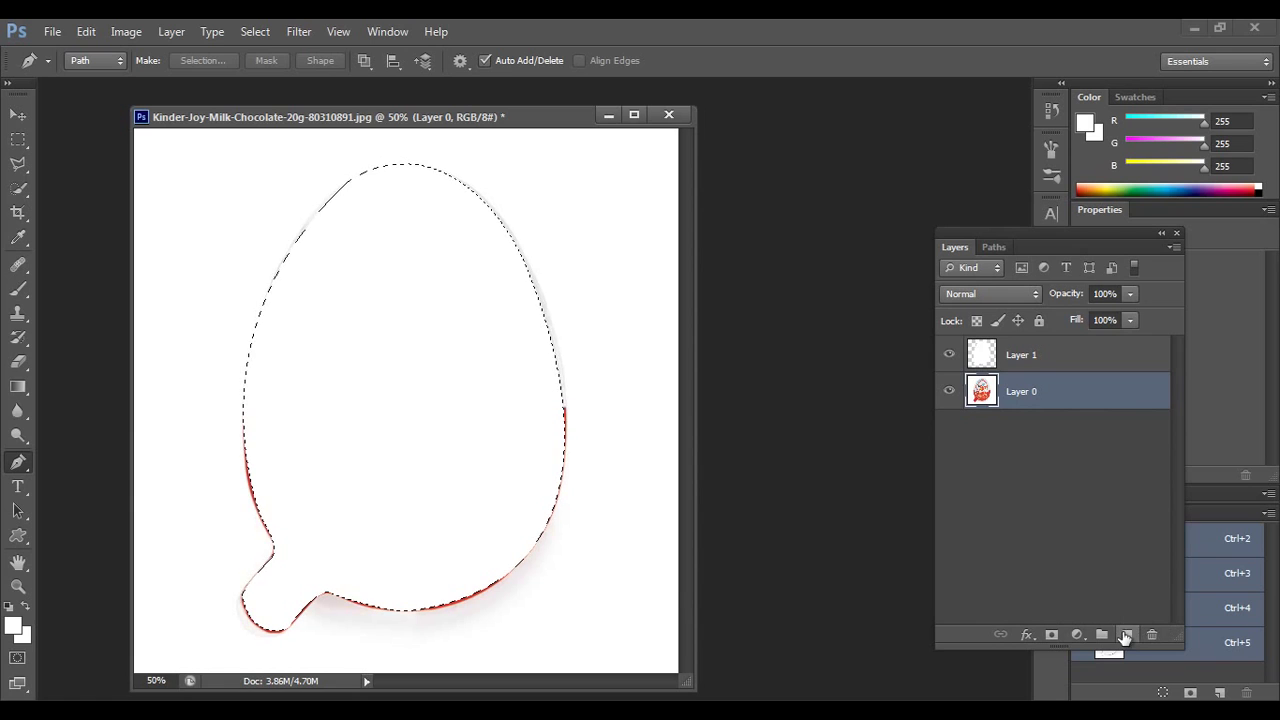
left_click(1124, 636)
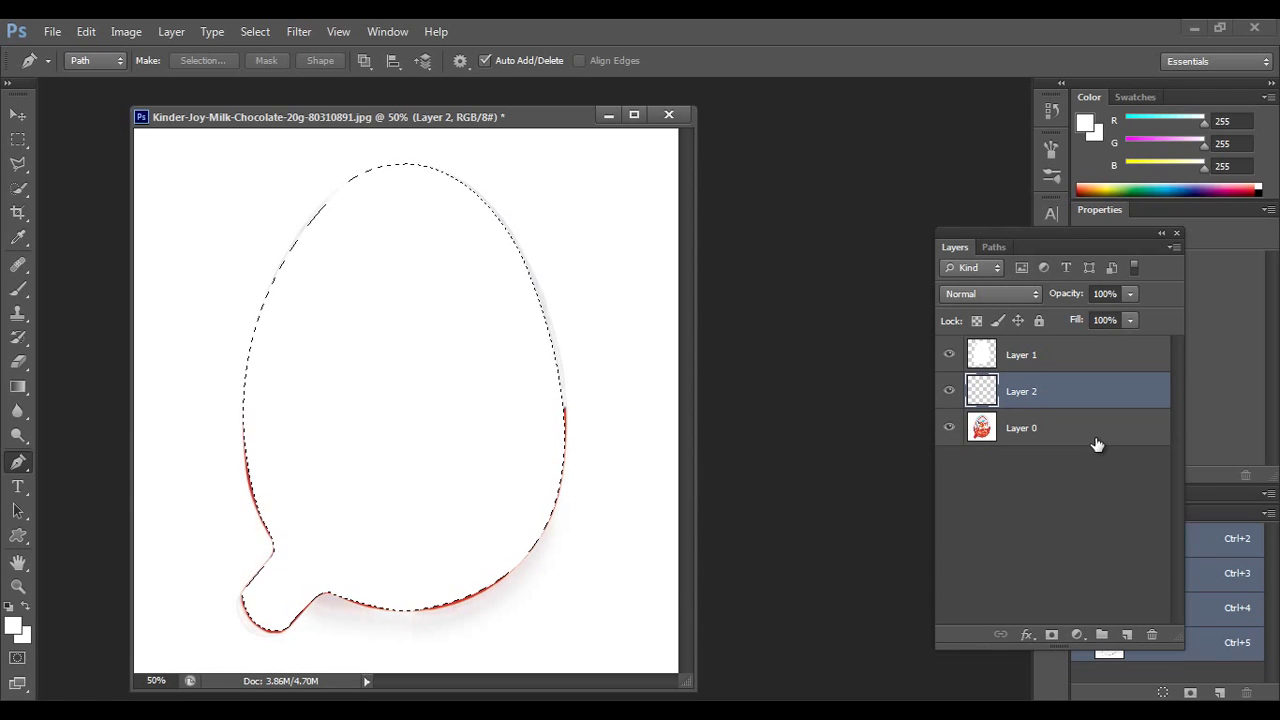
key("d")
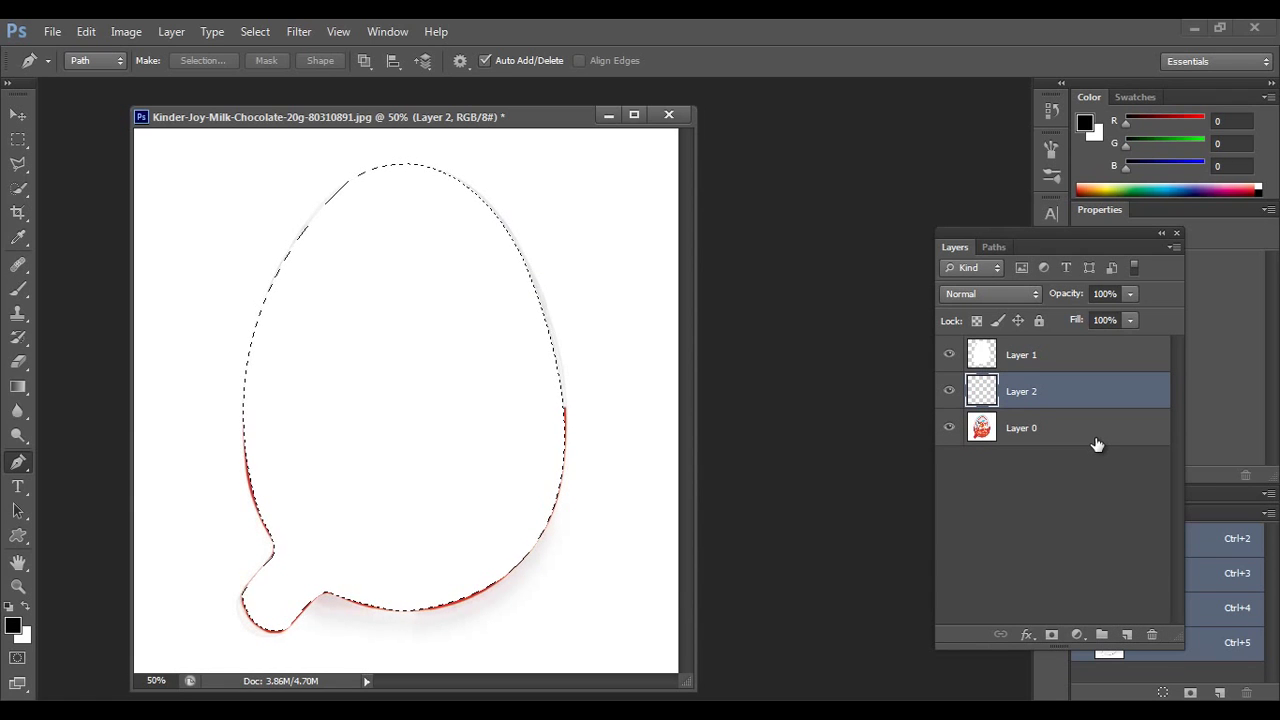
key("alt")
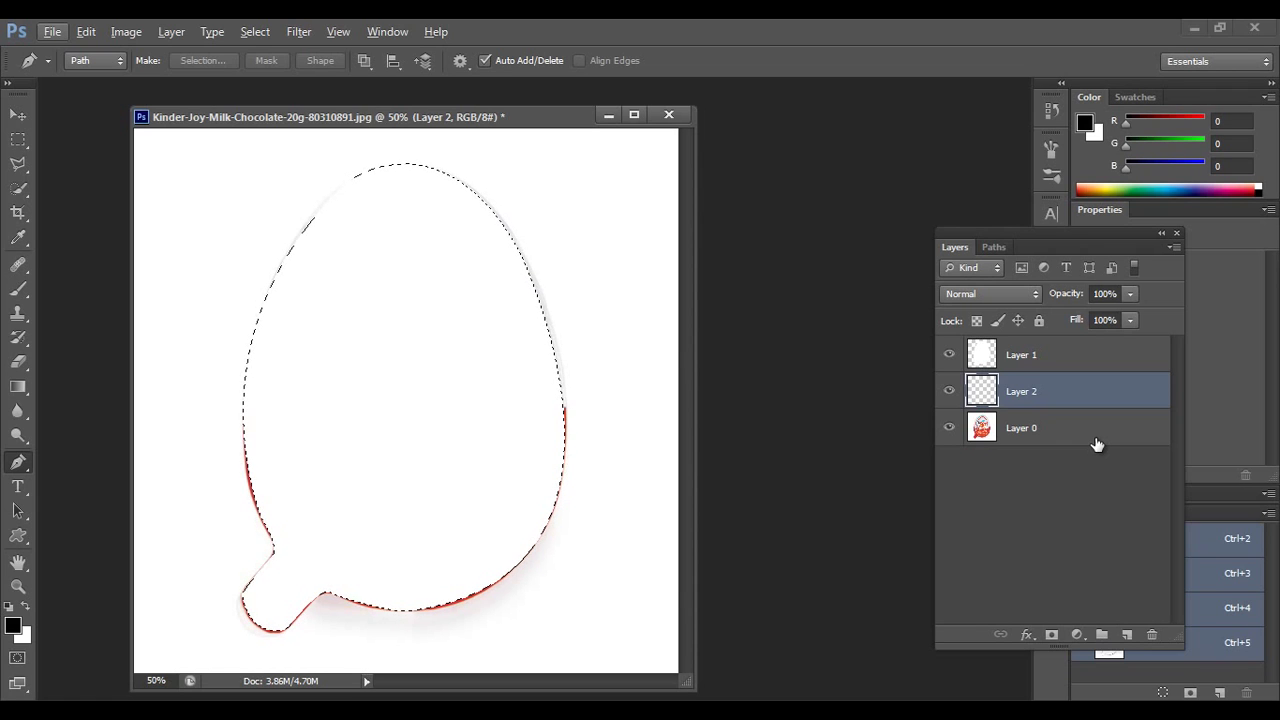
left_click(255, 31)
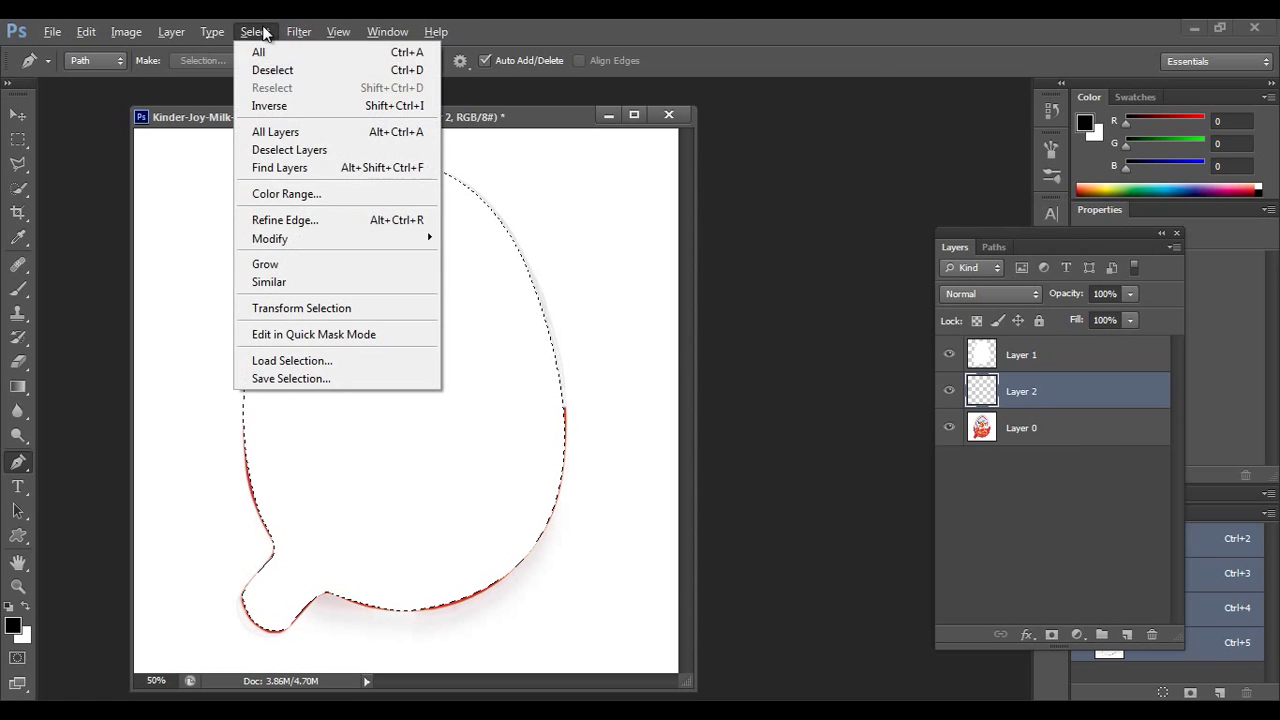
left_click(269, 105)
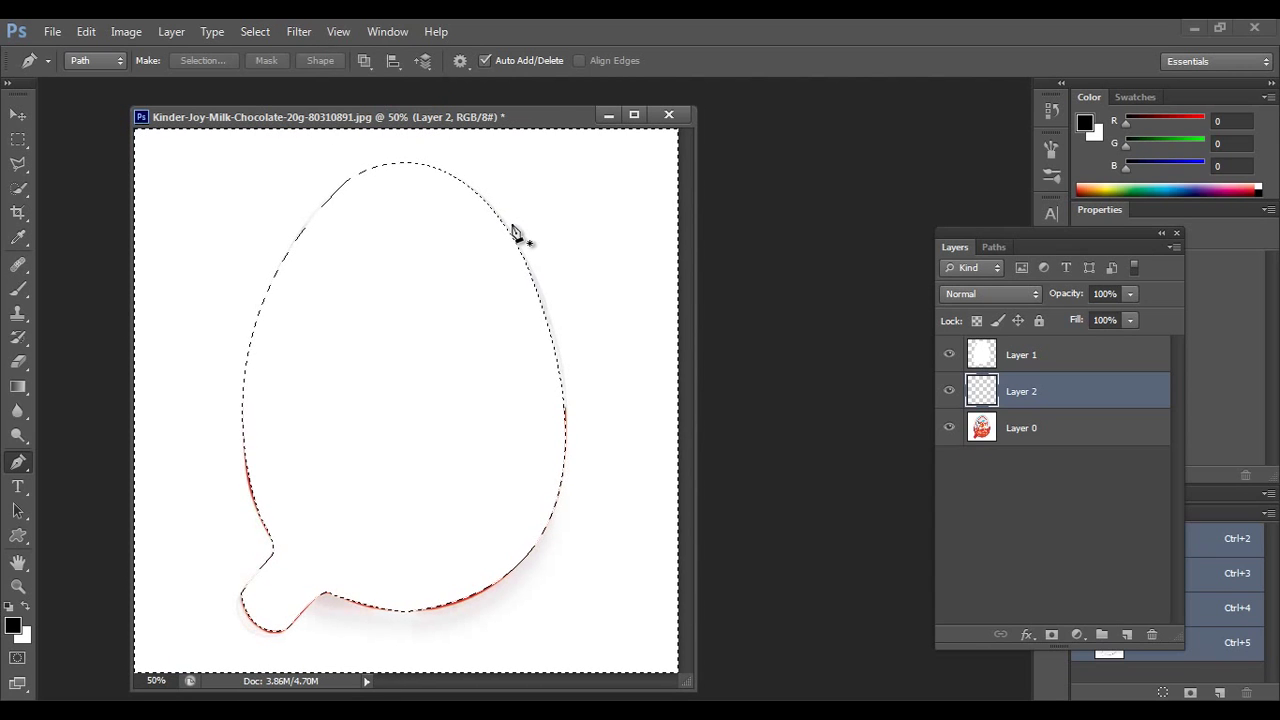
key("alt+BackSpace")
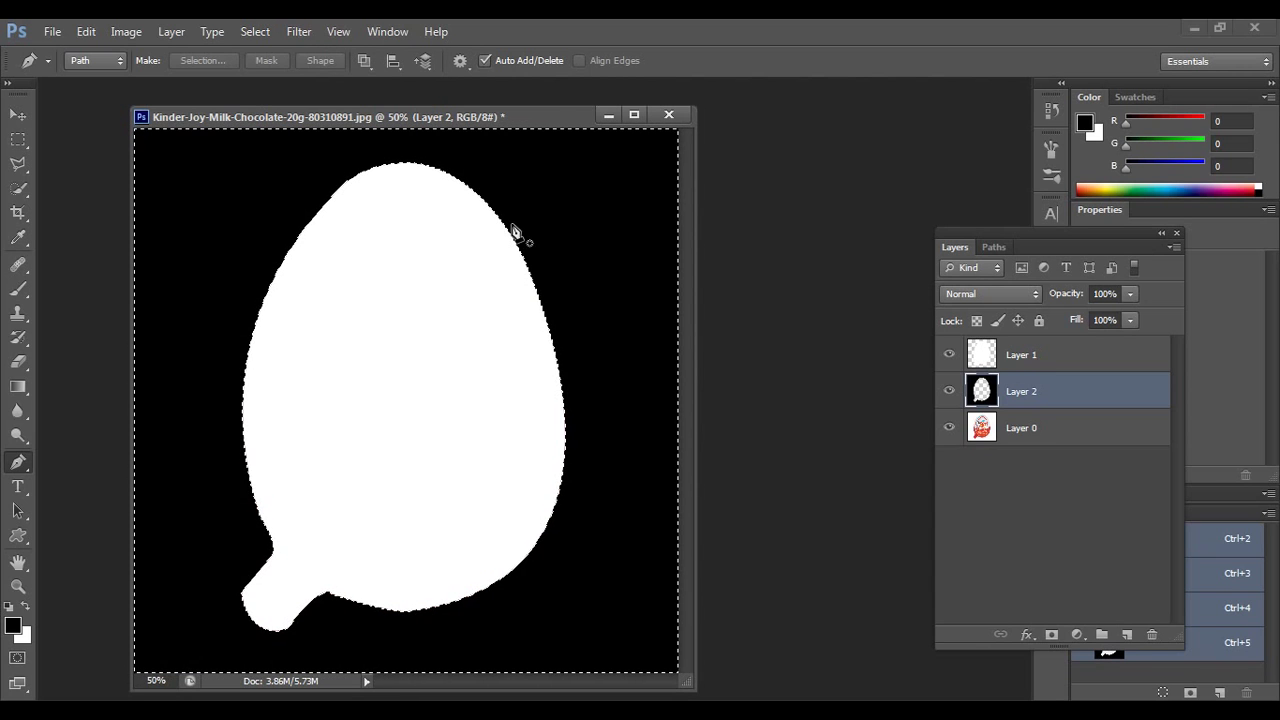
key("ctrl+d")
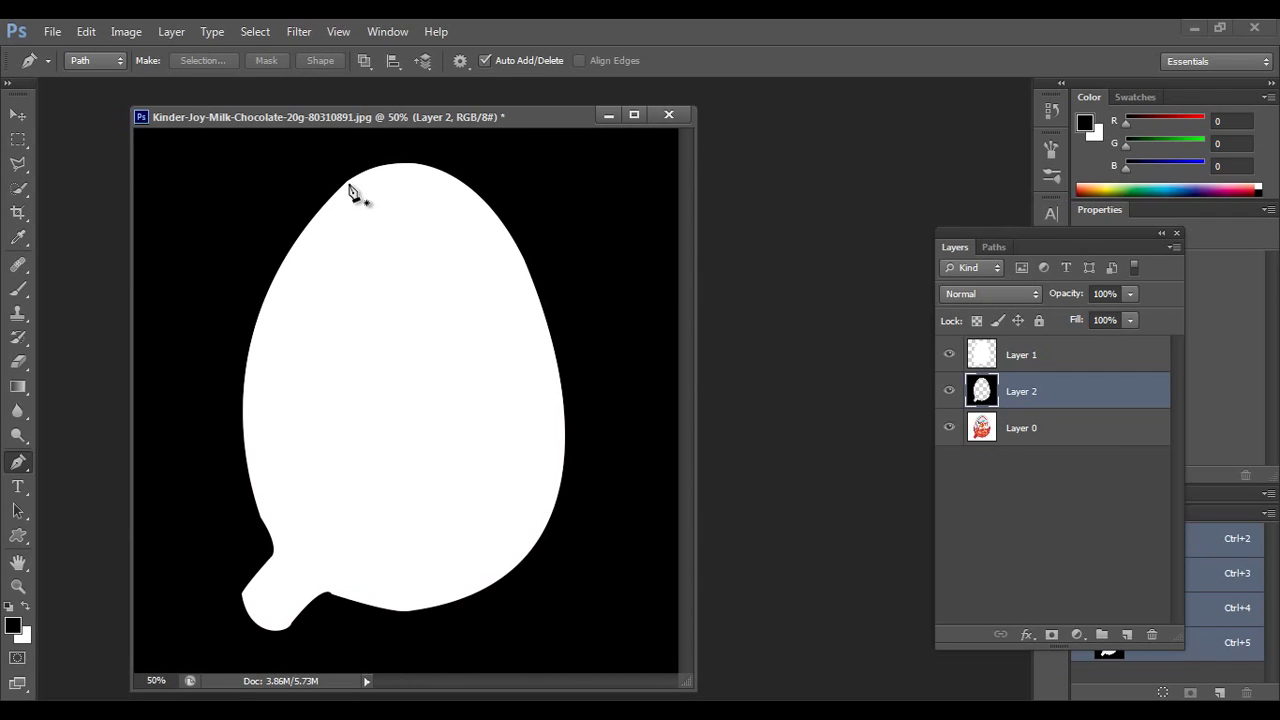
Compare the original egg with the white and black mask layers by toggling the visibility of Layer 1 and Layer 2.
left_click(949, 392)
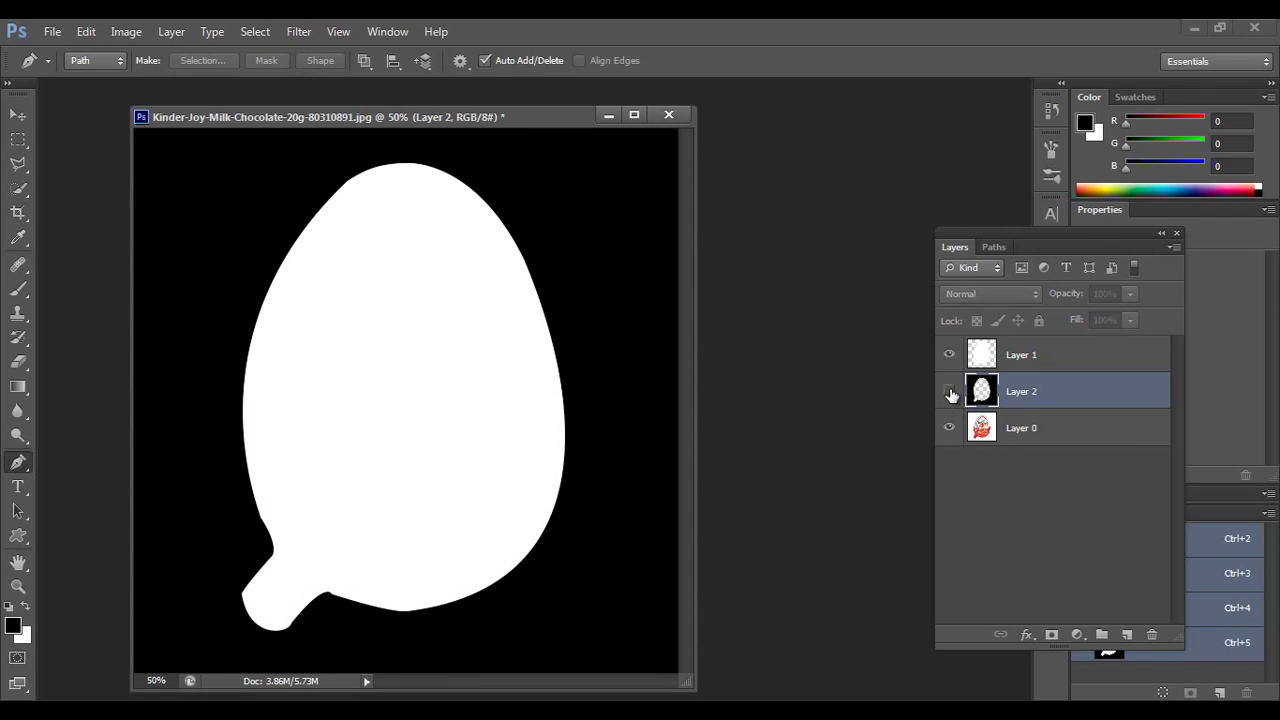
left_click(949, 392)
left_click(949, 392)
left_click(949, 355)
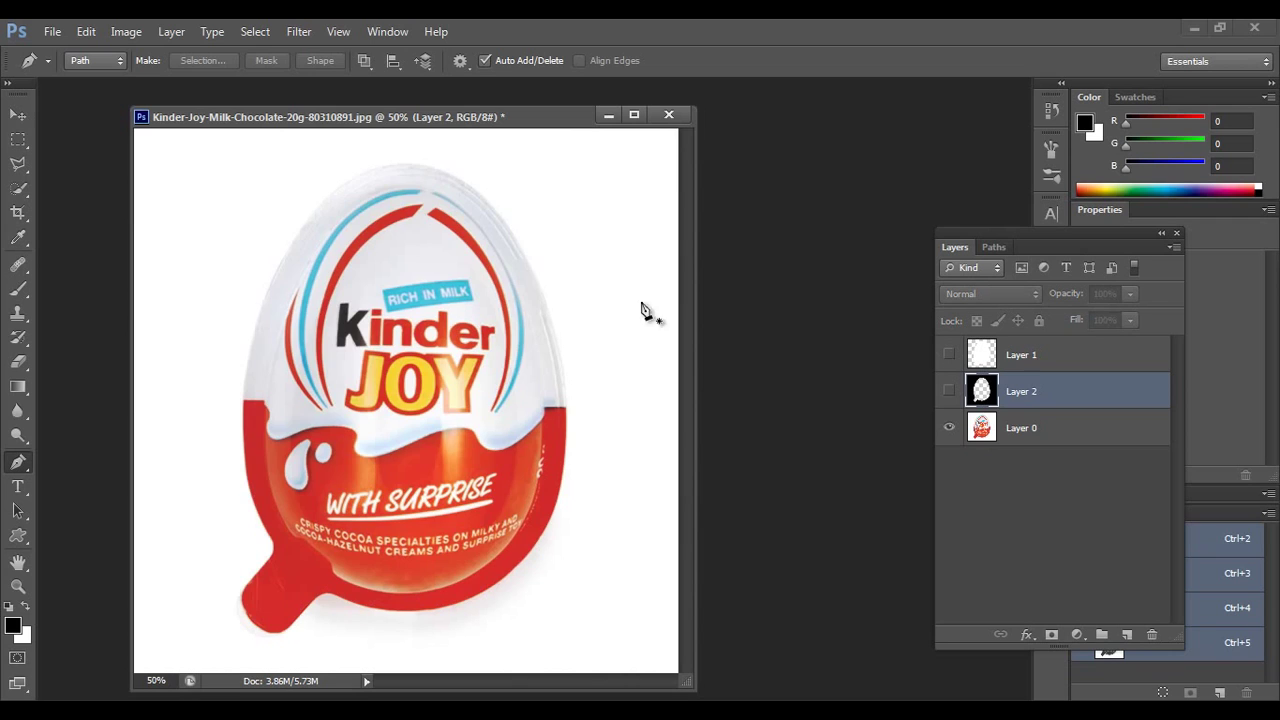
left_click(950, 355)
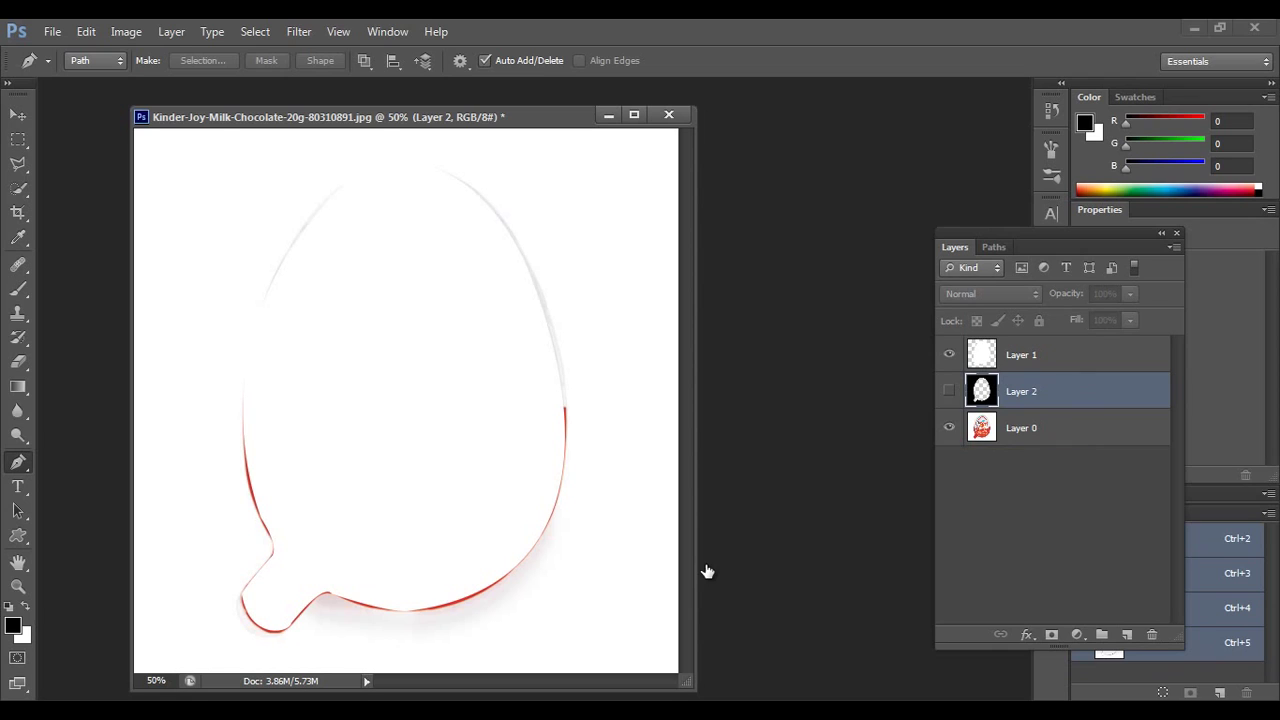
left_click(949, 391)
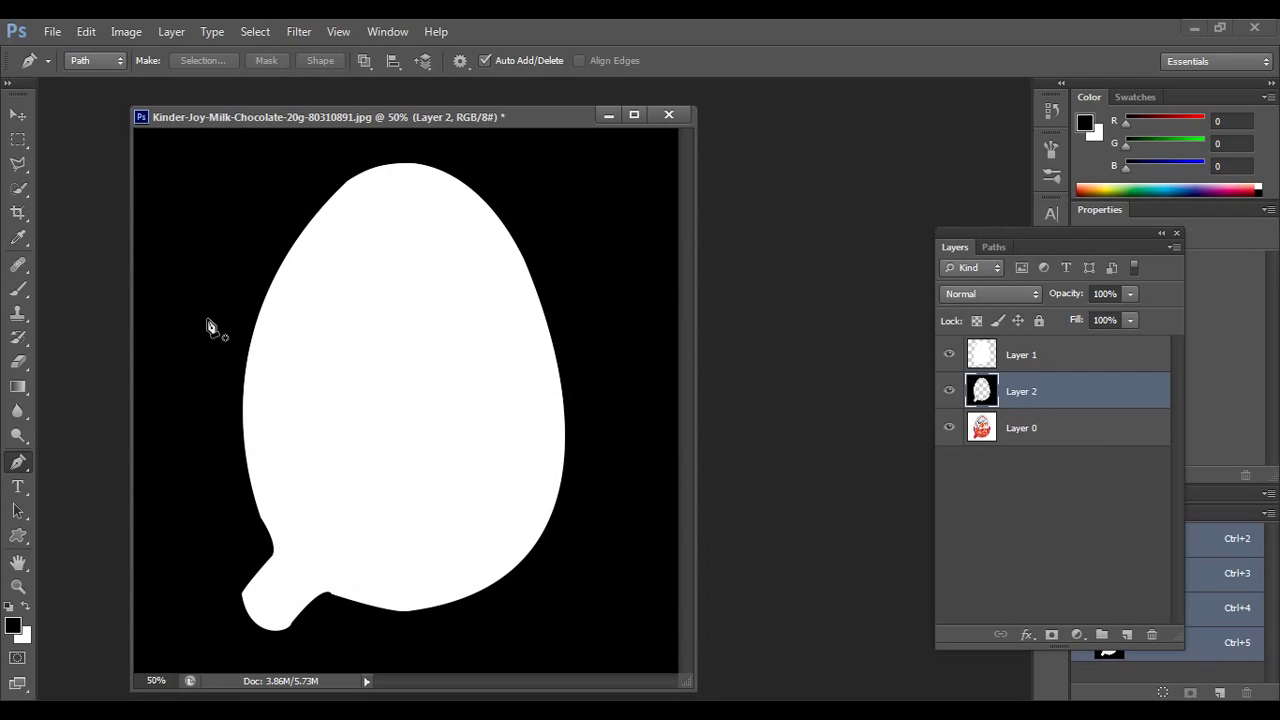
Start saving a copy of the mask image and create and open a Desktop folder named KinderJoy rain for it.
left_click(51, 31)
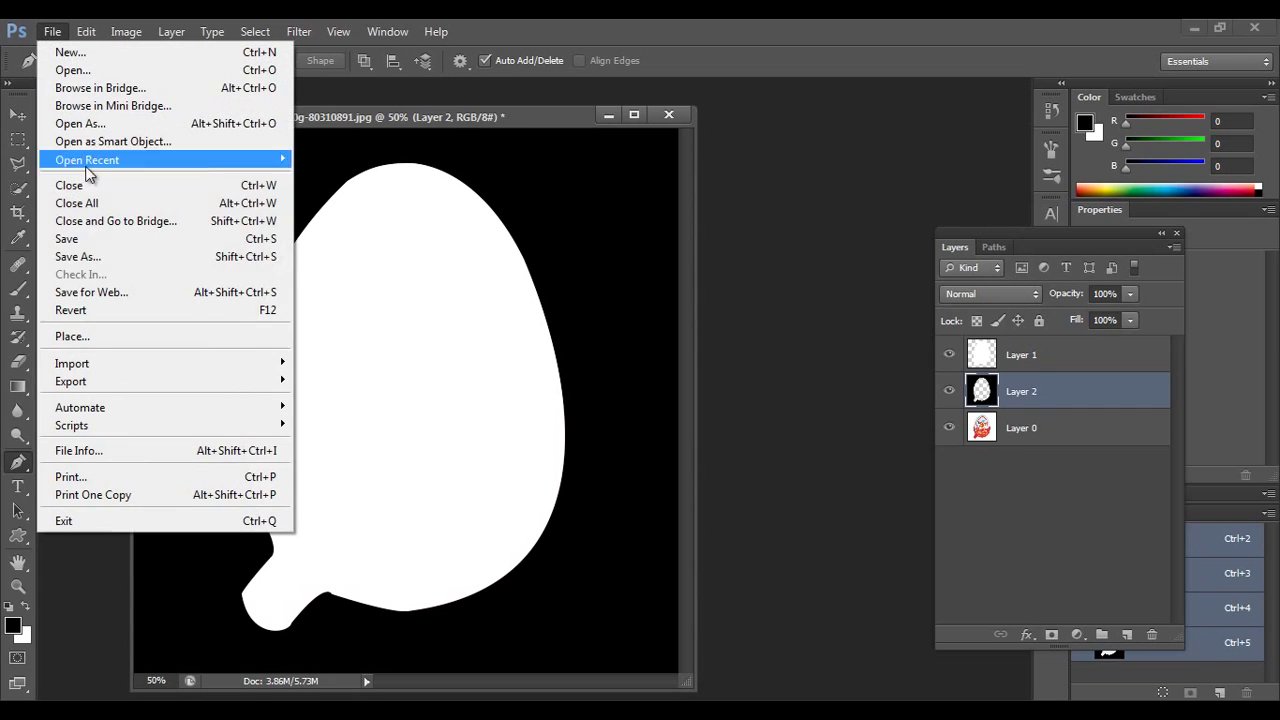
left_click(97, 257)
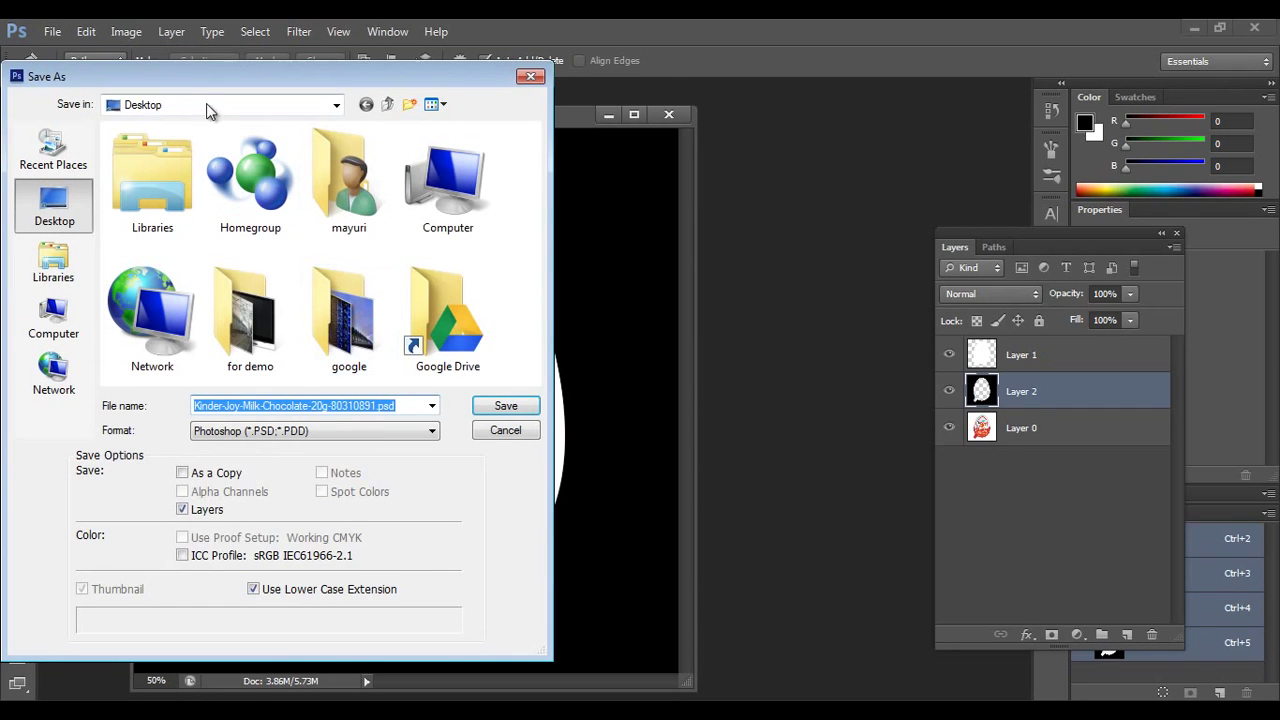
left_click_drag(208, 58, 330, 82)
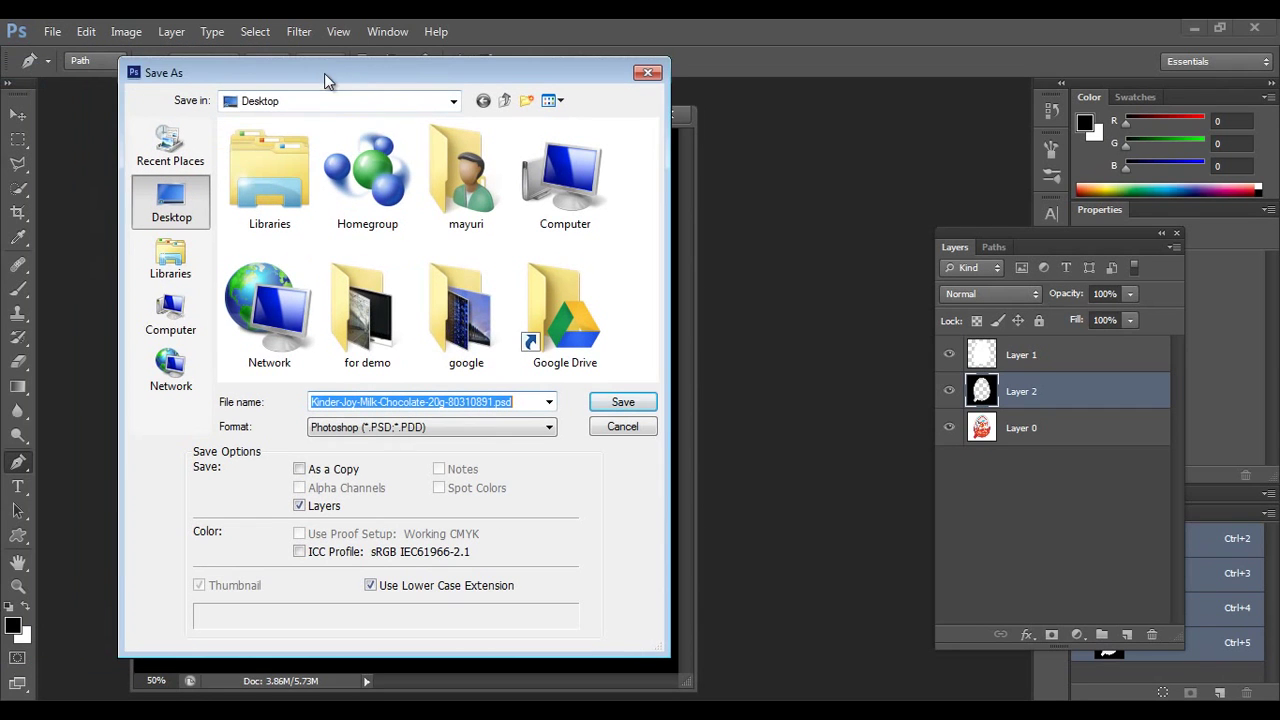
left_click(526, 100)
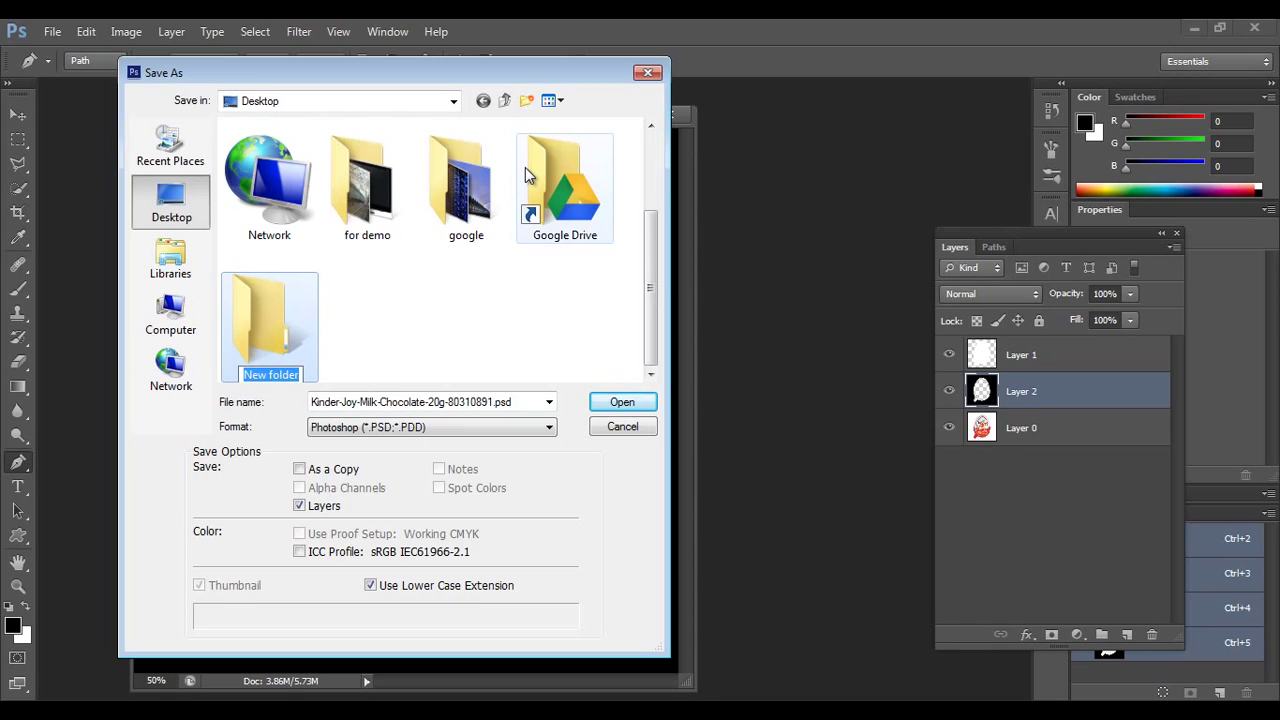
type("Kin")
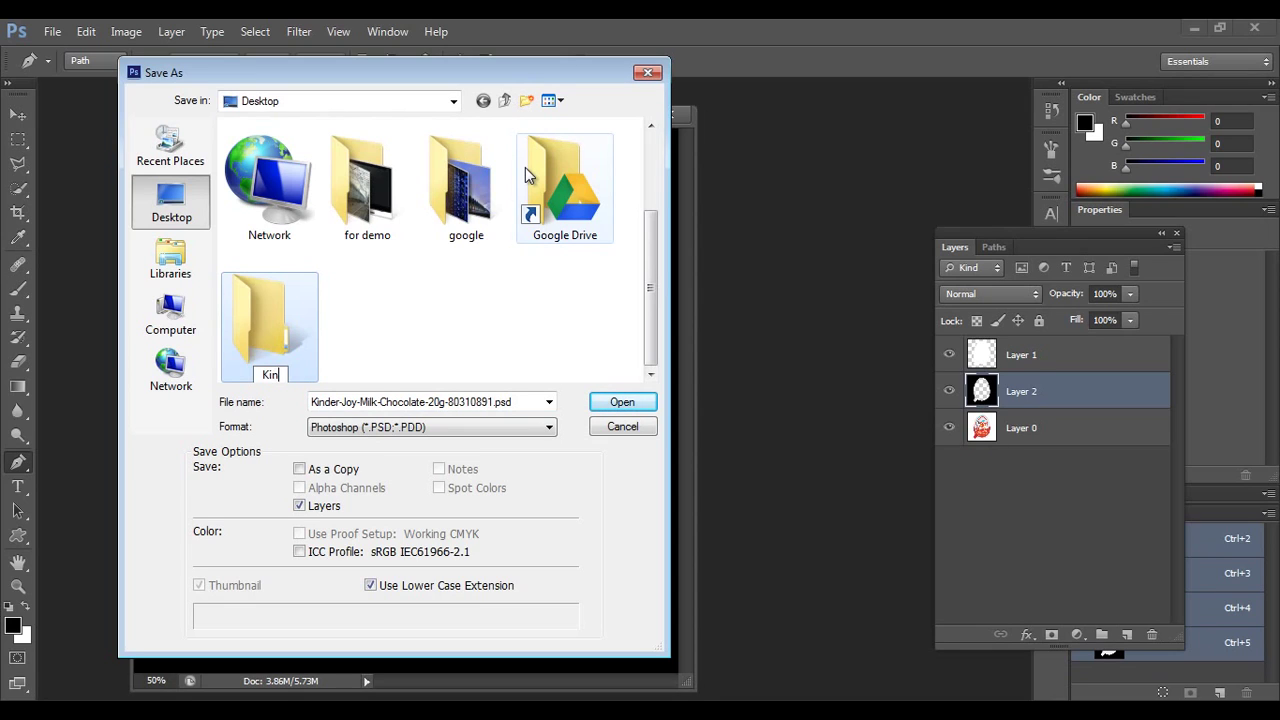
type("derJoy rain")
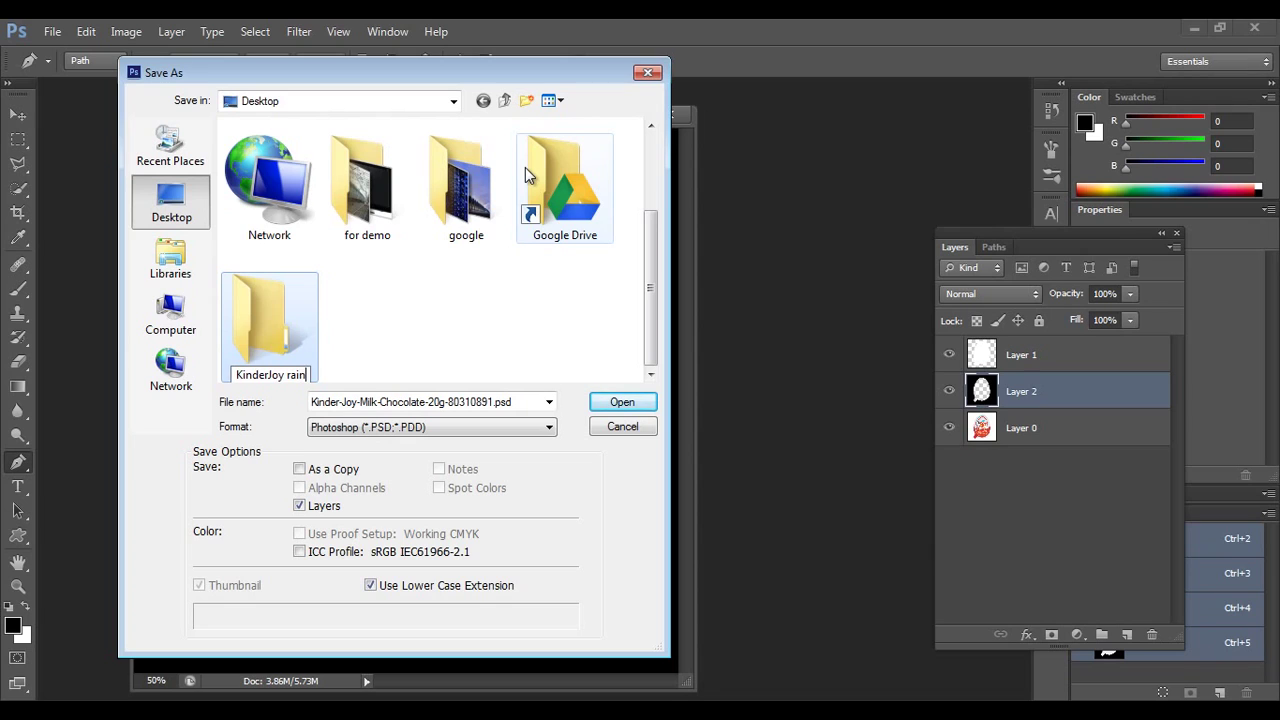
key("Return")
key("Return")
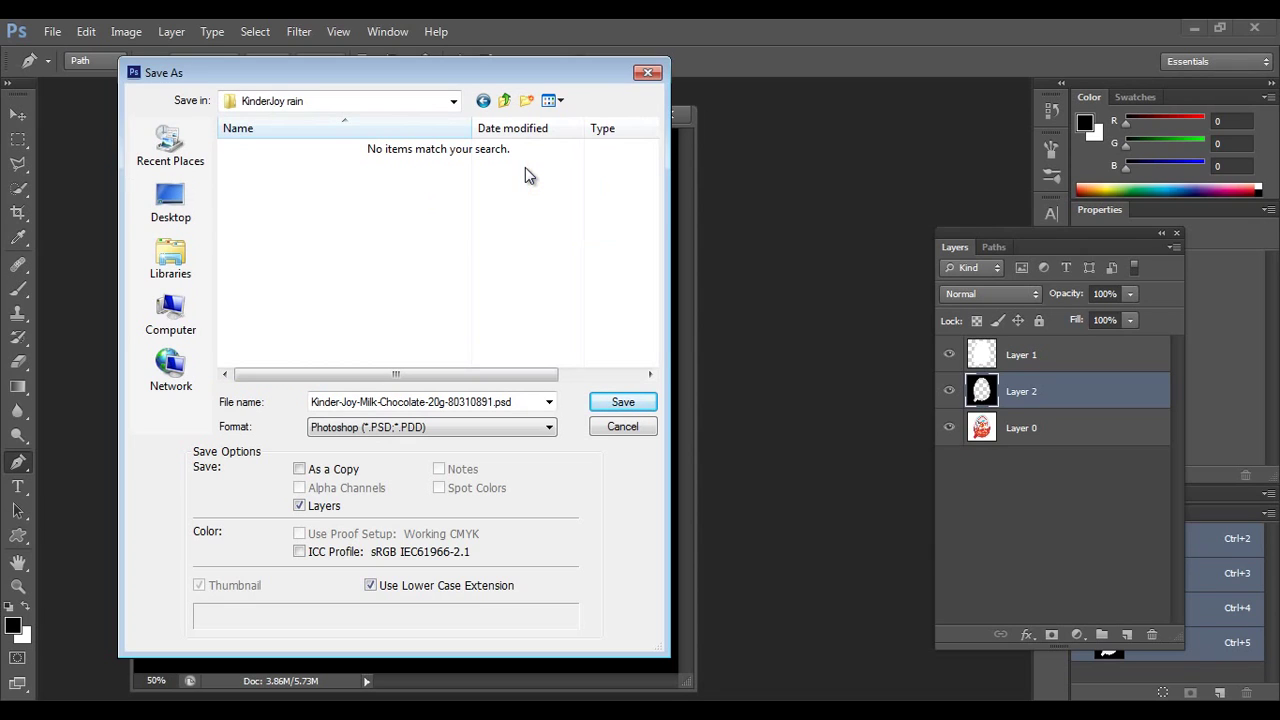
Save the black-and-white mask as a JPEG named opacity map at quality 12 (Maximum), Baseline Optimized.
left_click(458, 396)
type("opacity map")
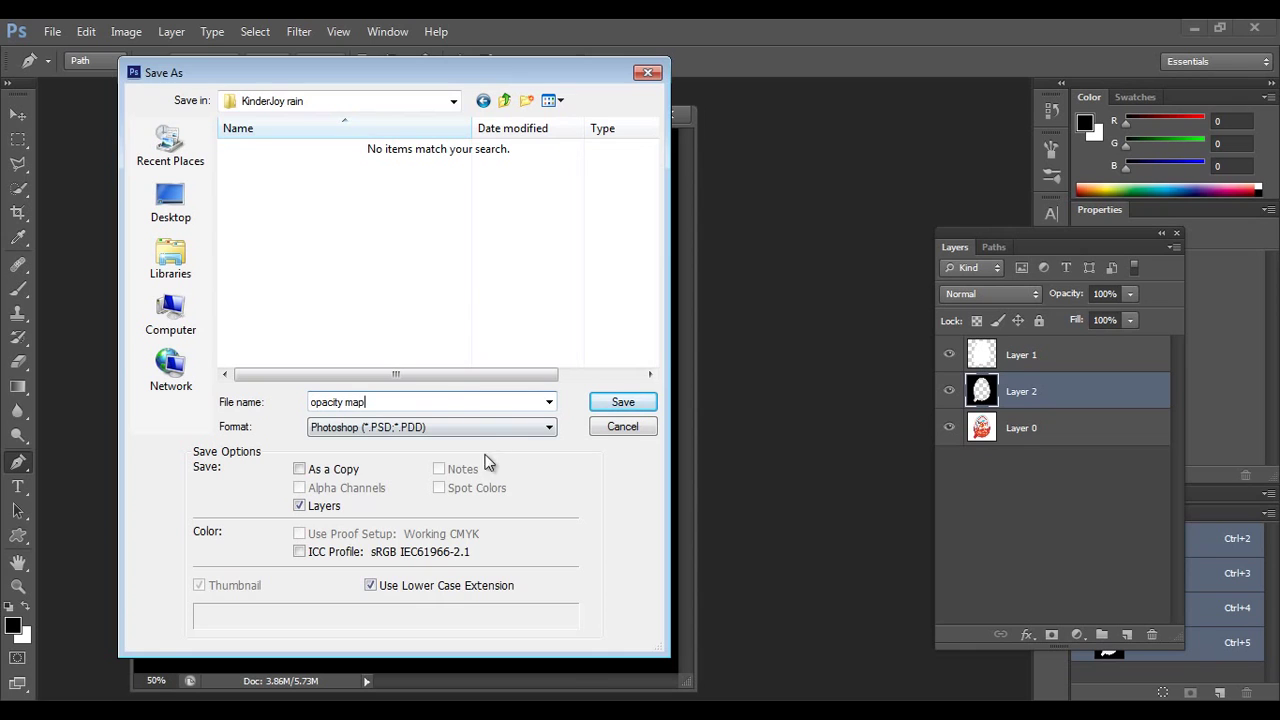
left_click(457, 429)
left_click(474, 430)
key("j")
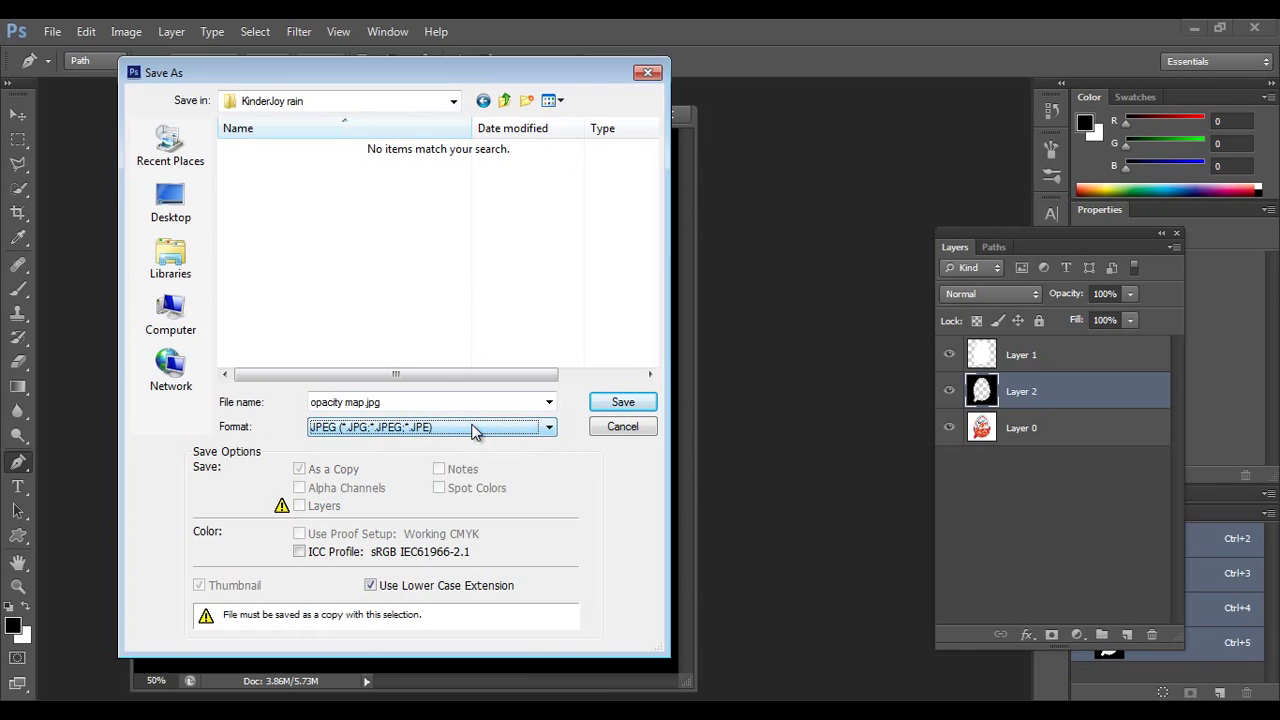
left_click(615, 403)
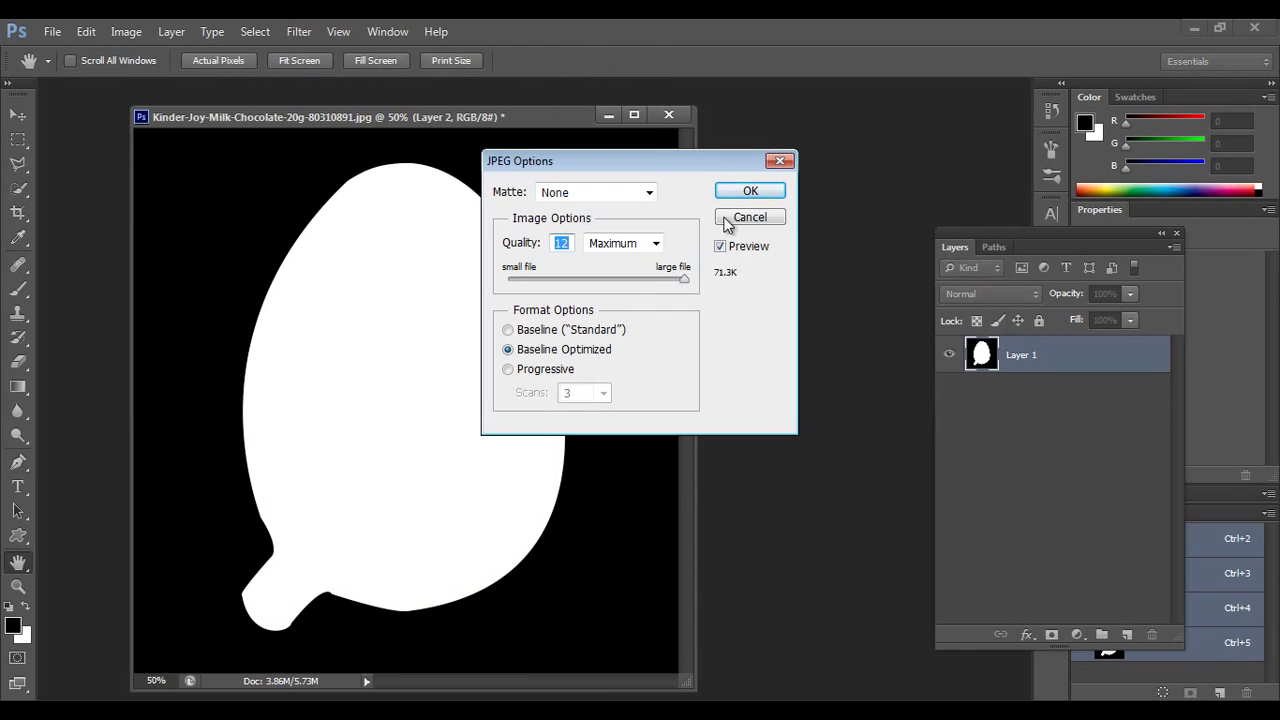
left_click(750, 190)
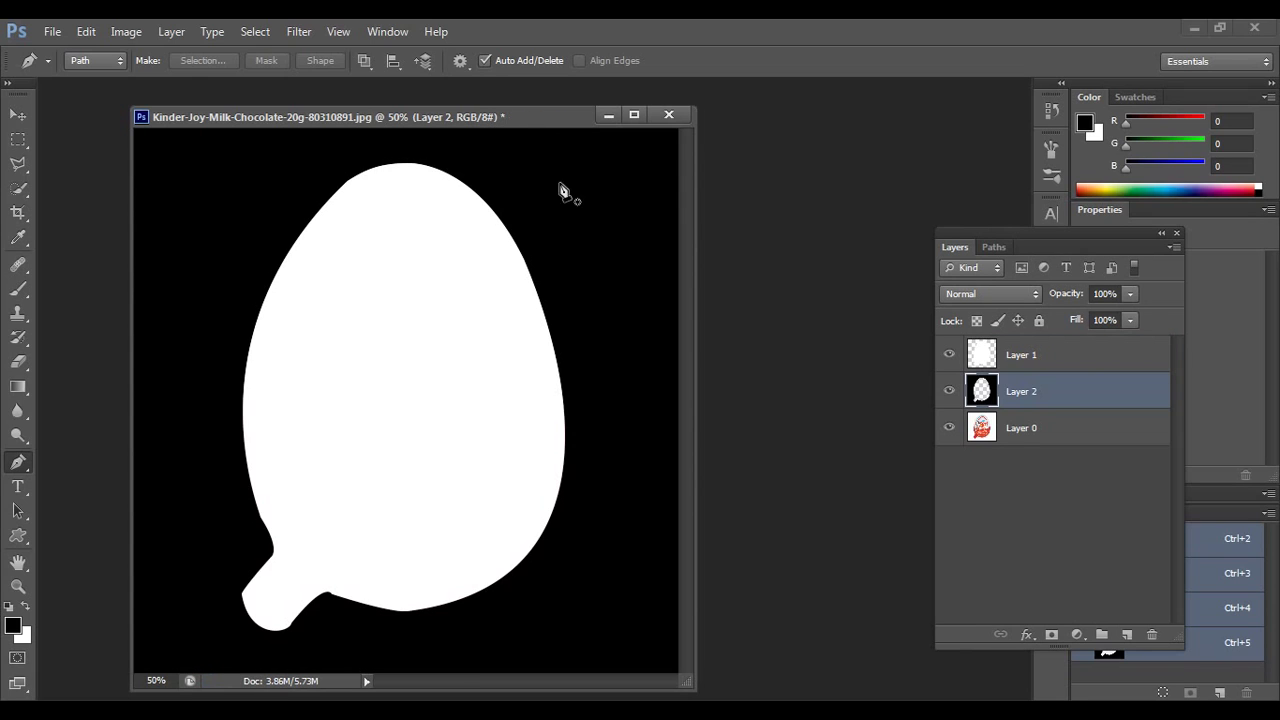
Hide Layer 1 and keep Layer 2 and Layer 0 visible so the coloured egg sits on the black background.
left_click(949, 392)
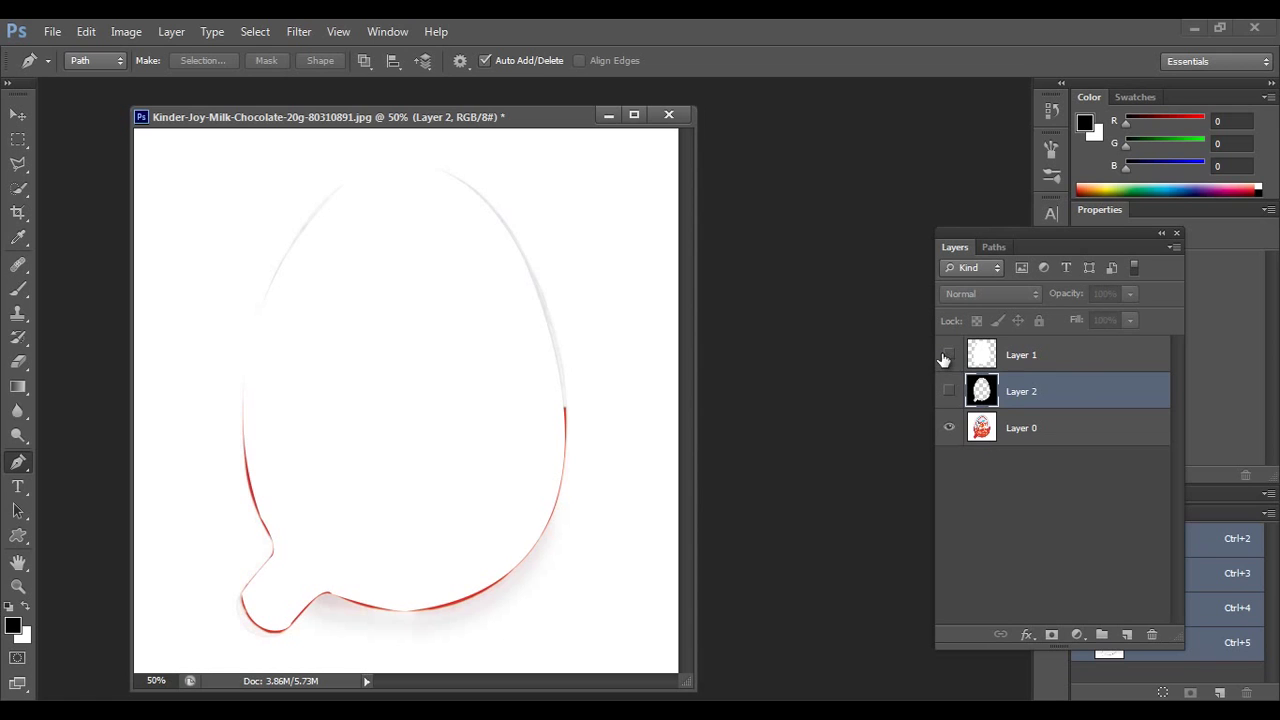
left_click(946, 356)
left_click(949, 392)
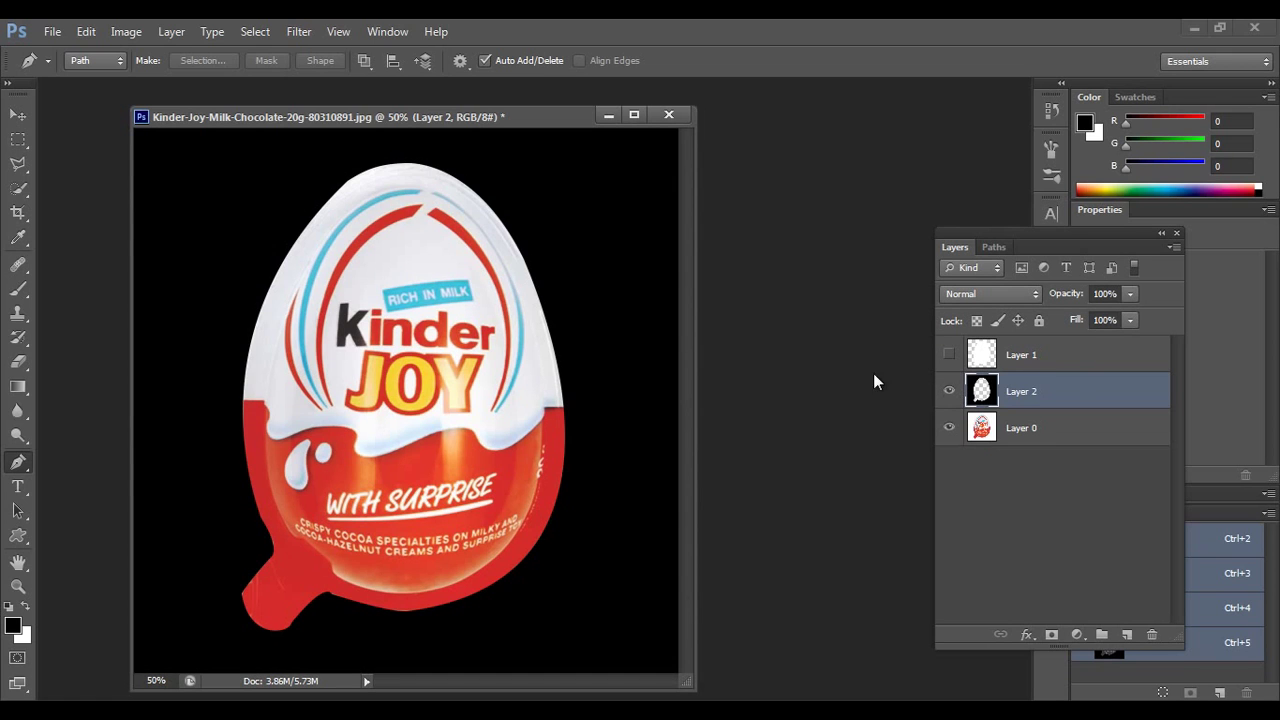
left_click(51, 31)
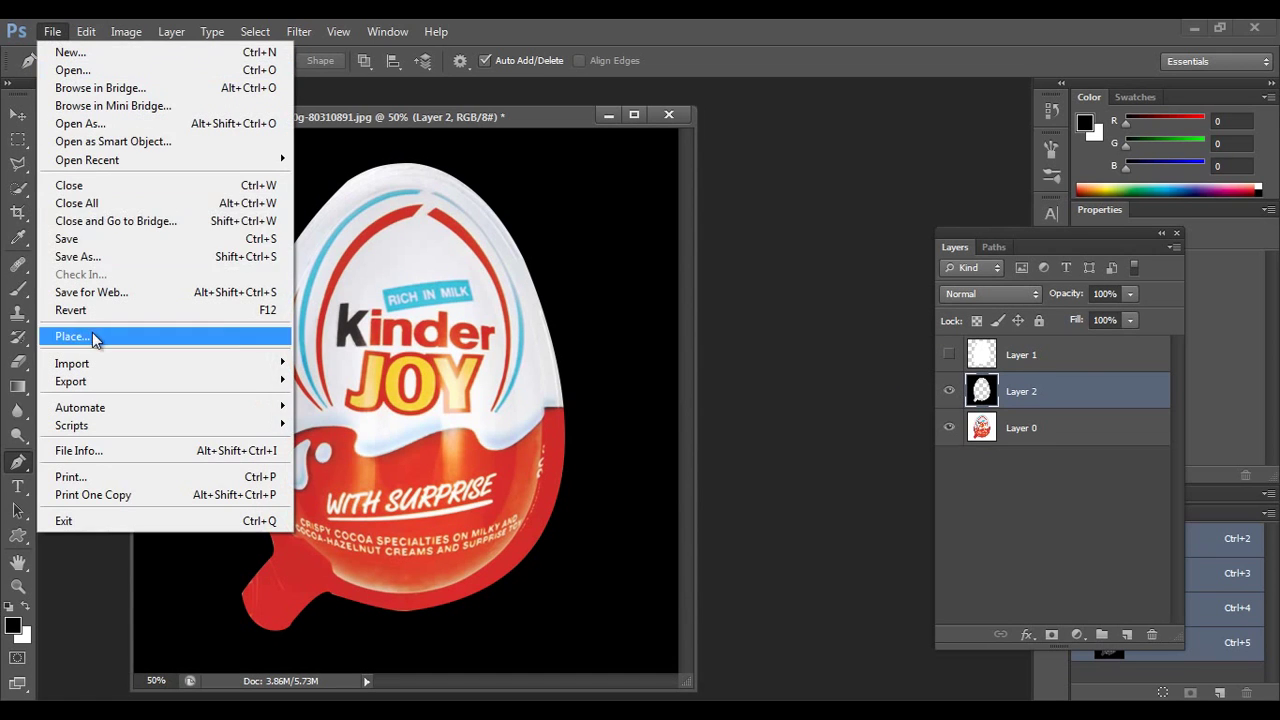
left_click(800, 208)
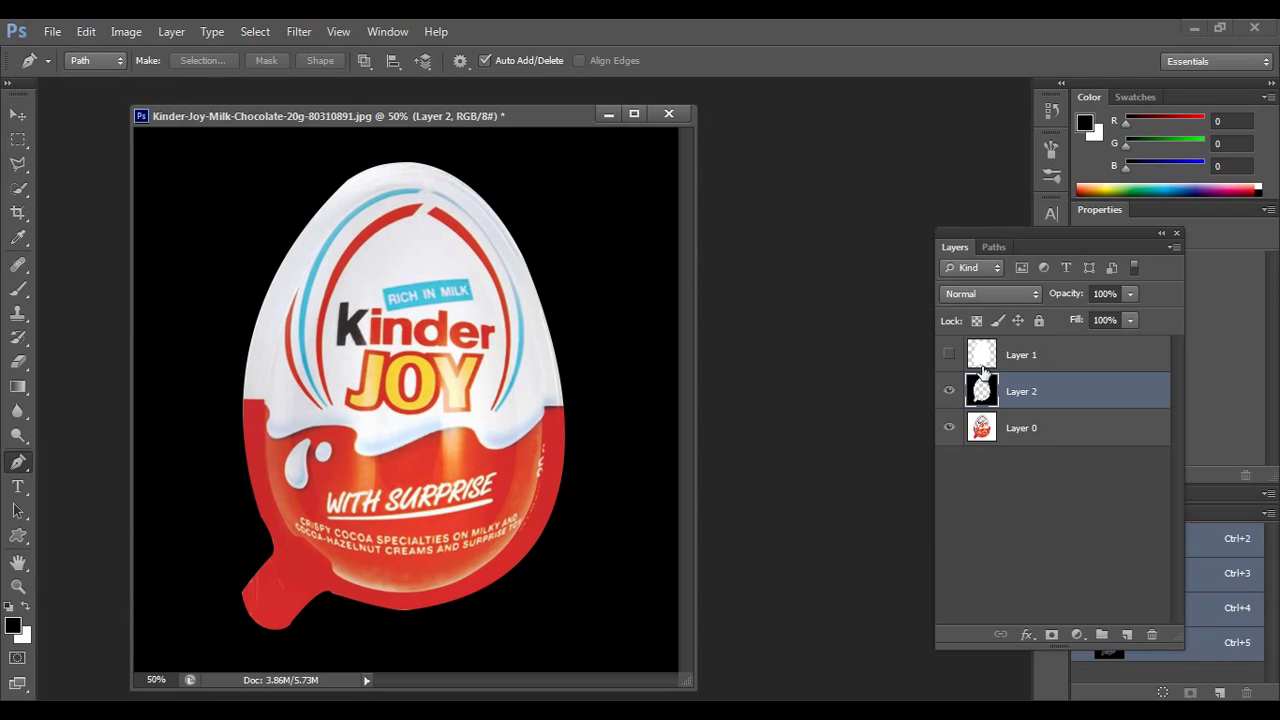
left_click(949, 357)
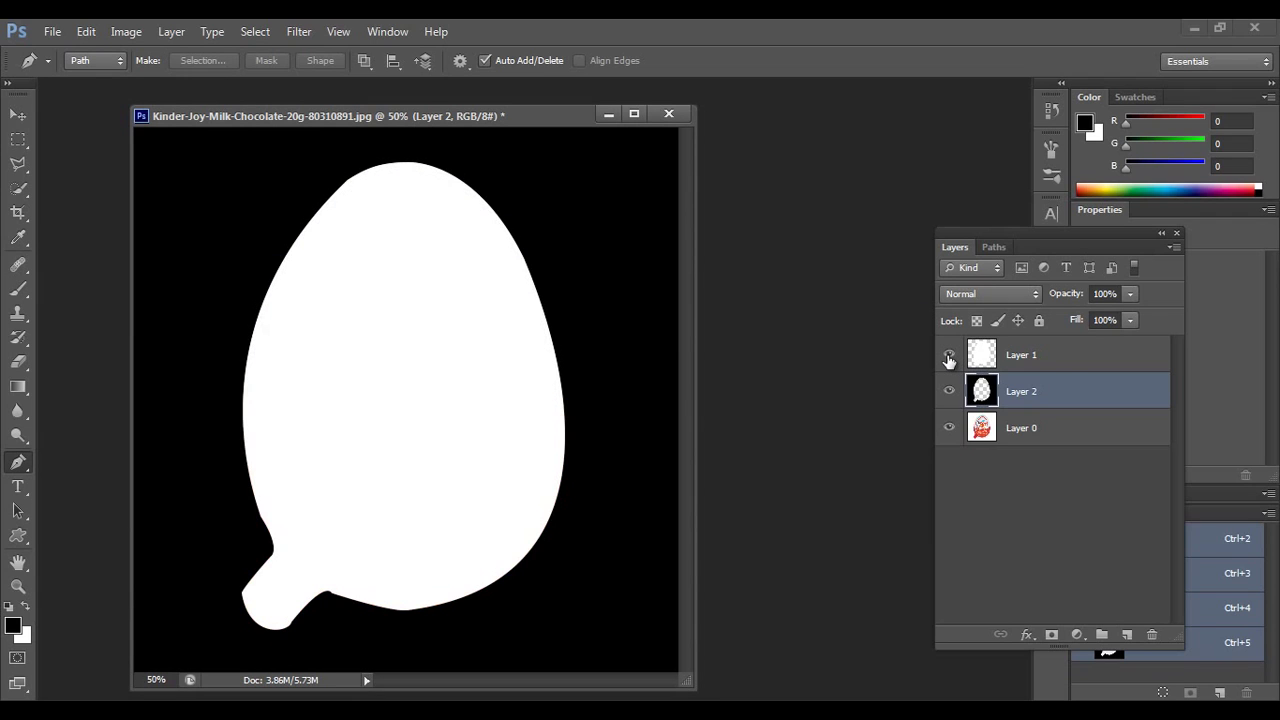
left_click(949, 357)
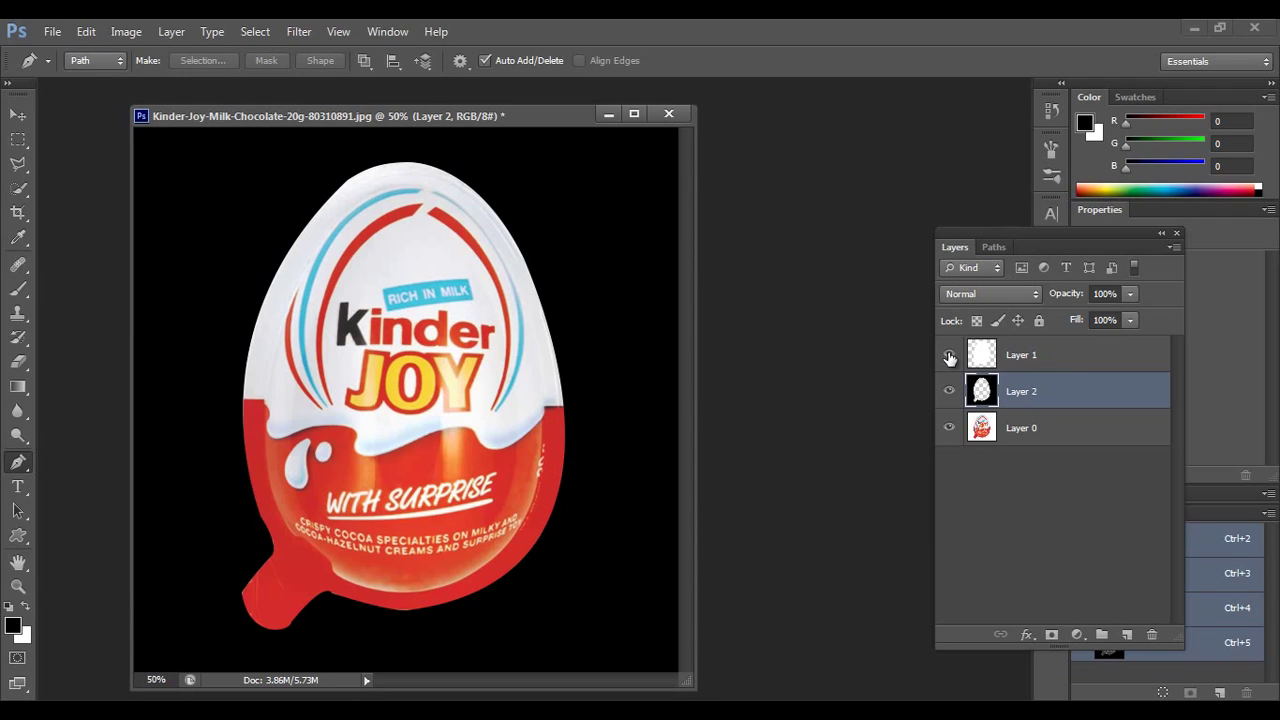
left_click(949, 357)
left_click(949, 357)
Save the coloured egg on black as a JPEG in the KinderJoy rain folder, replacing opacity map.jpg.
left_click(52, 32)
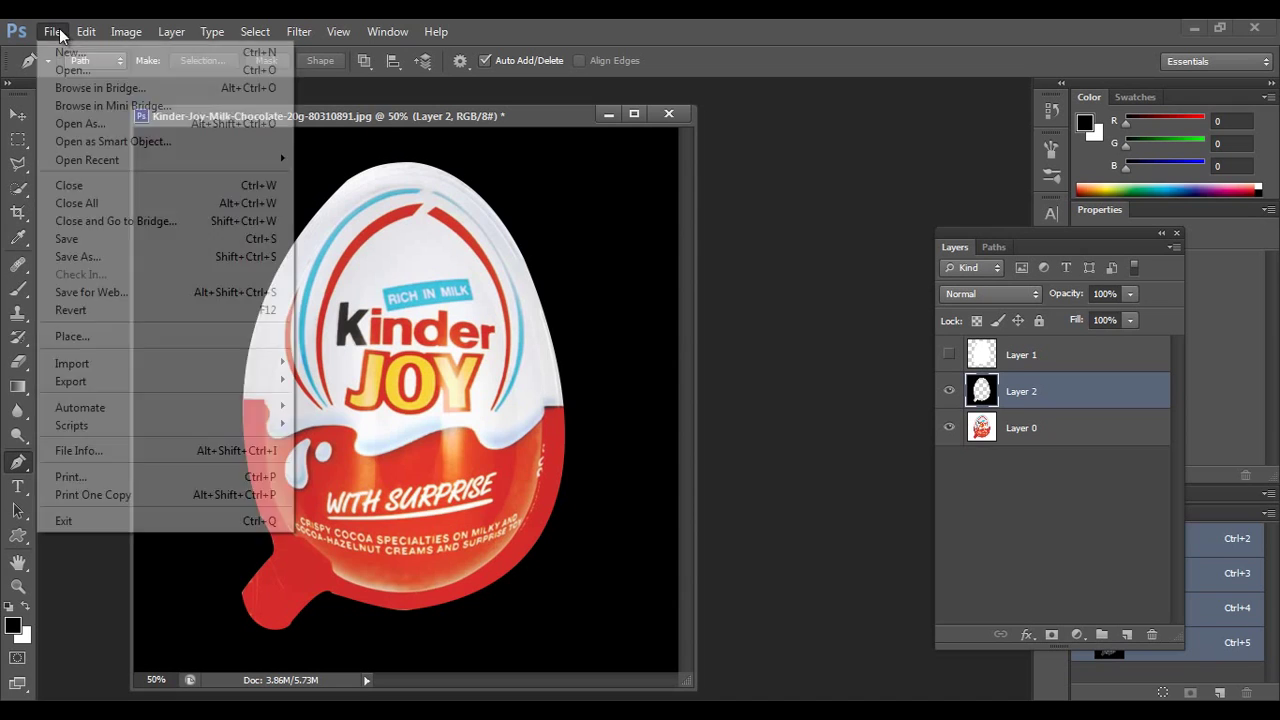
left_click(62, 256)
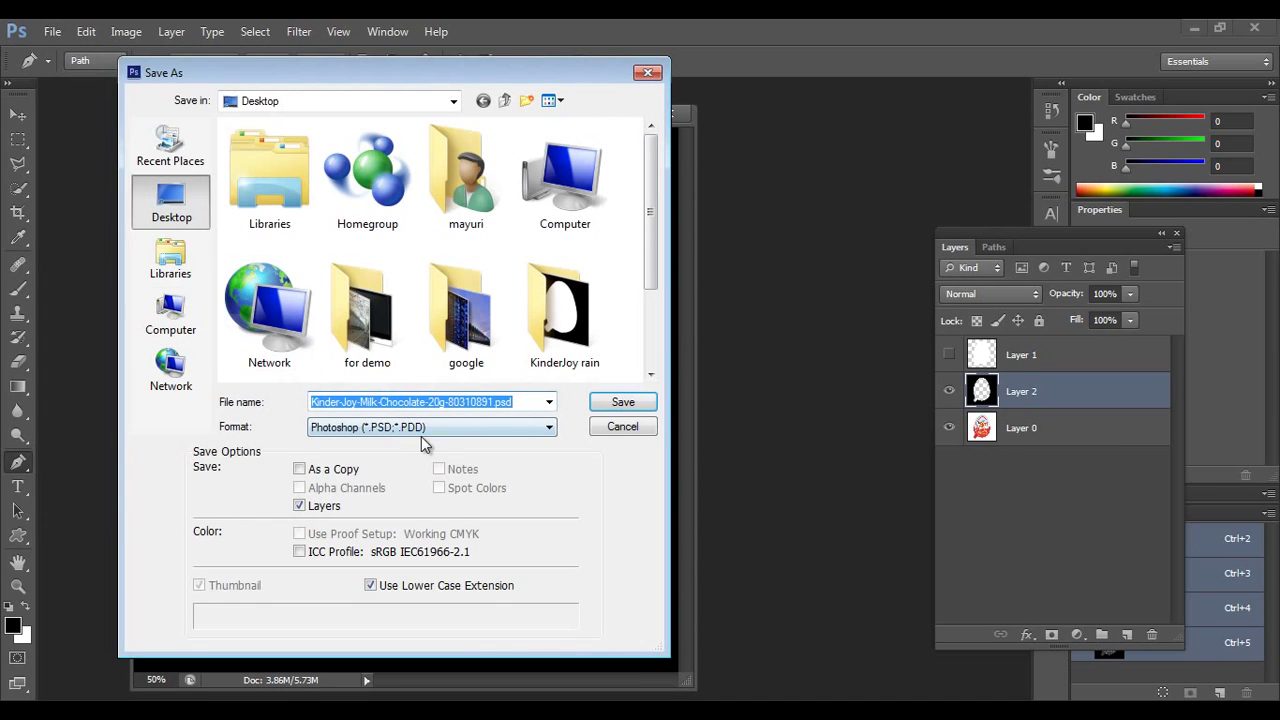
left_click(288, 185)
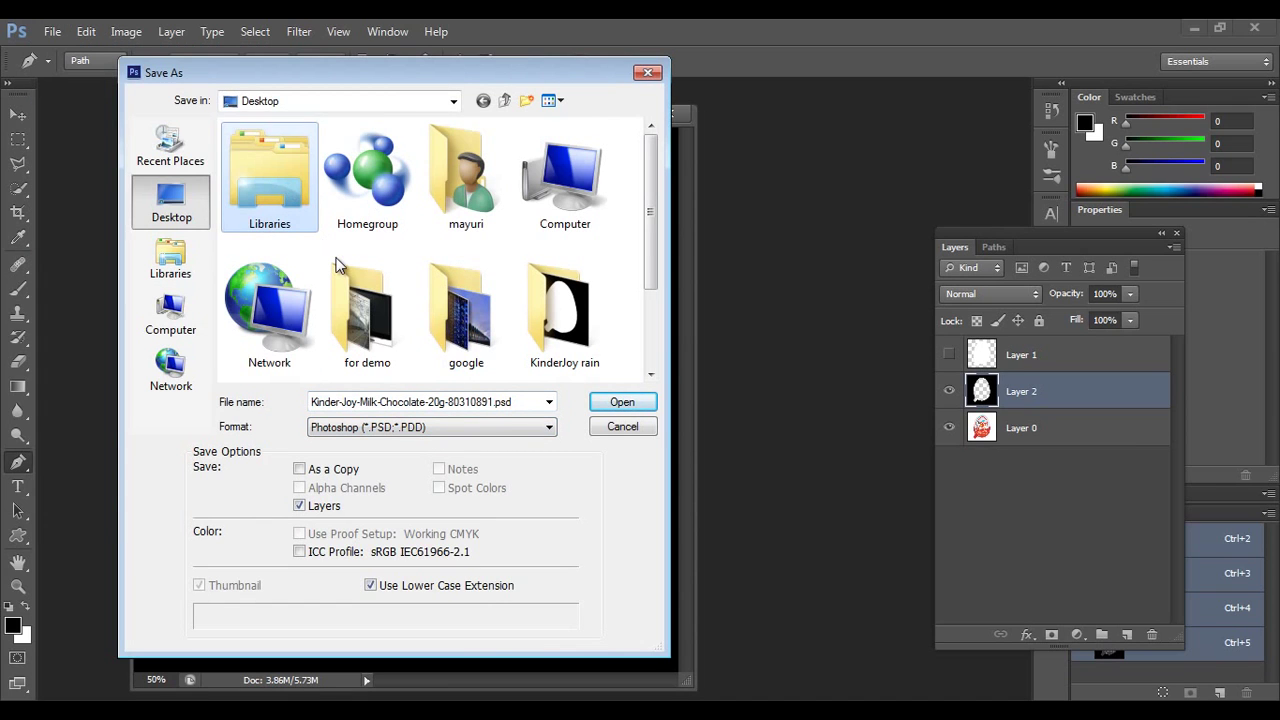
key("k")
key("Return")
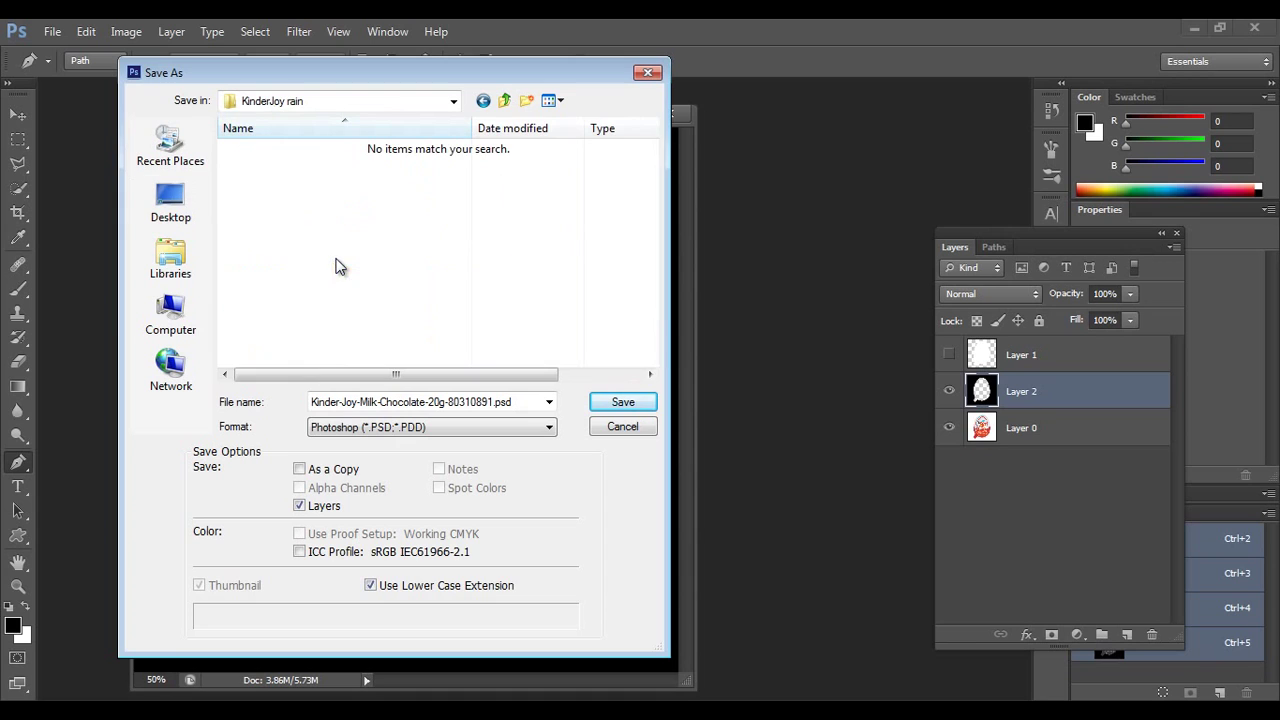
left_click(318, 427)
left_click(322, 429)
key("j")
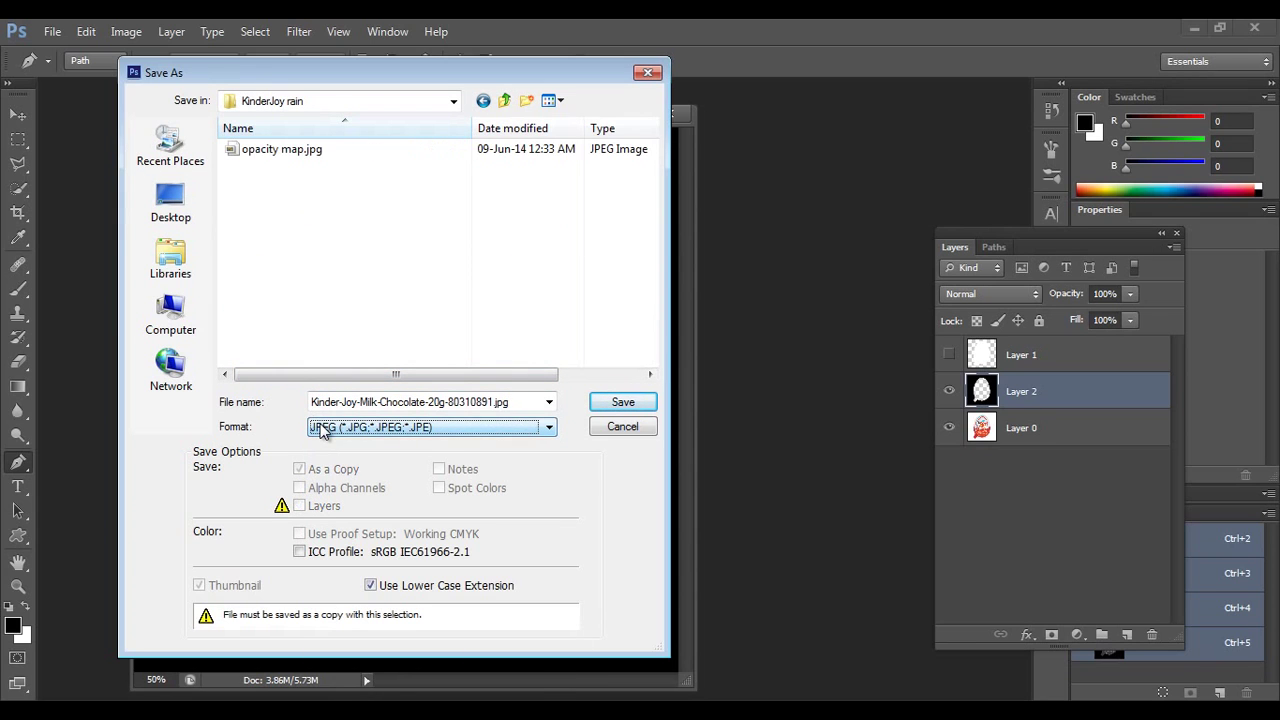
left_click(300, 149)
left_click(617, 401)
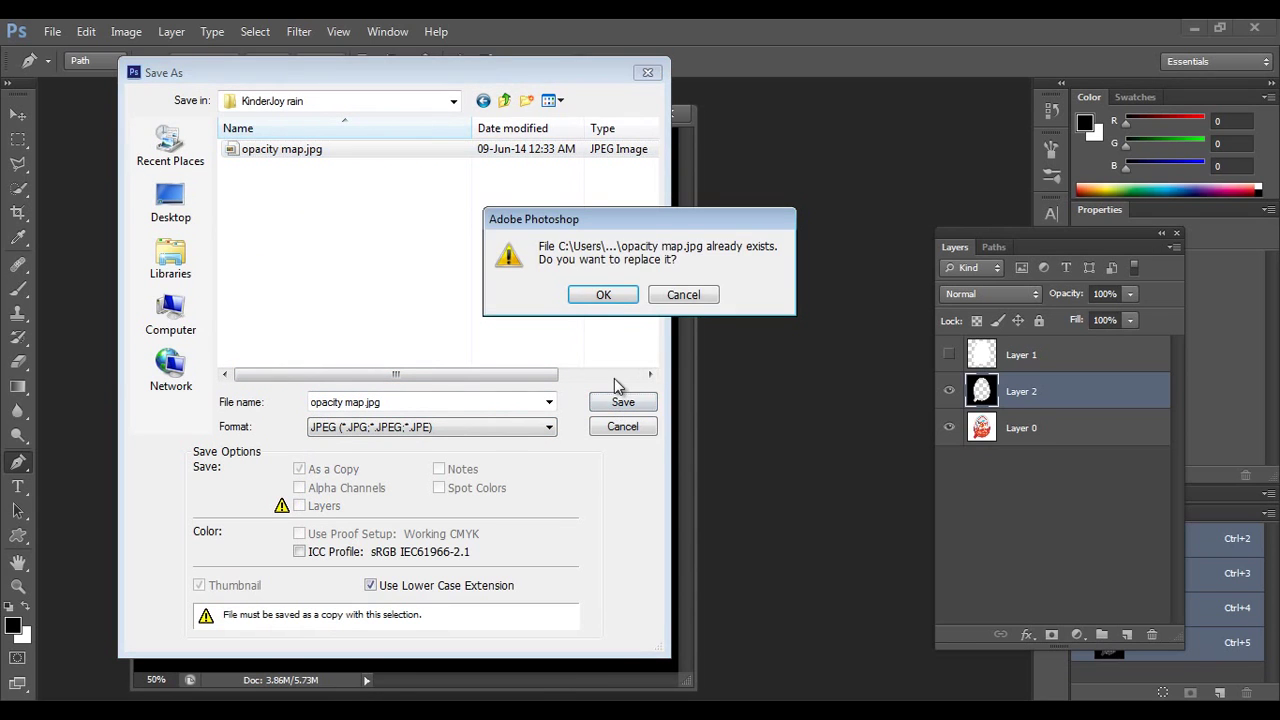
left_click(616, 297)
left_click(732, 195)
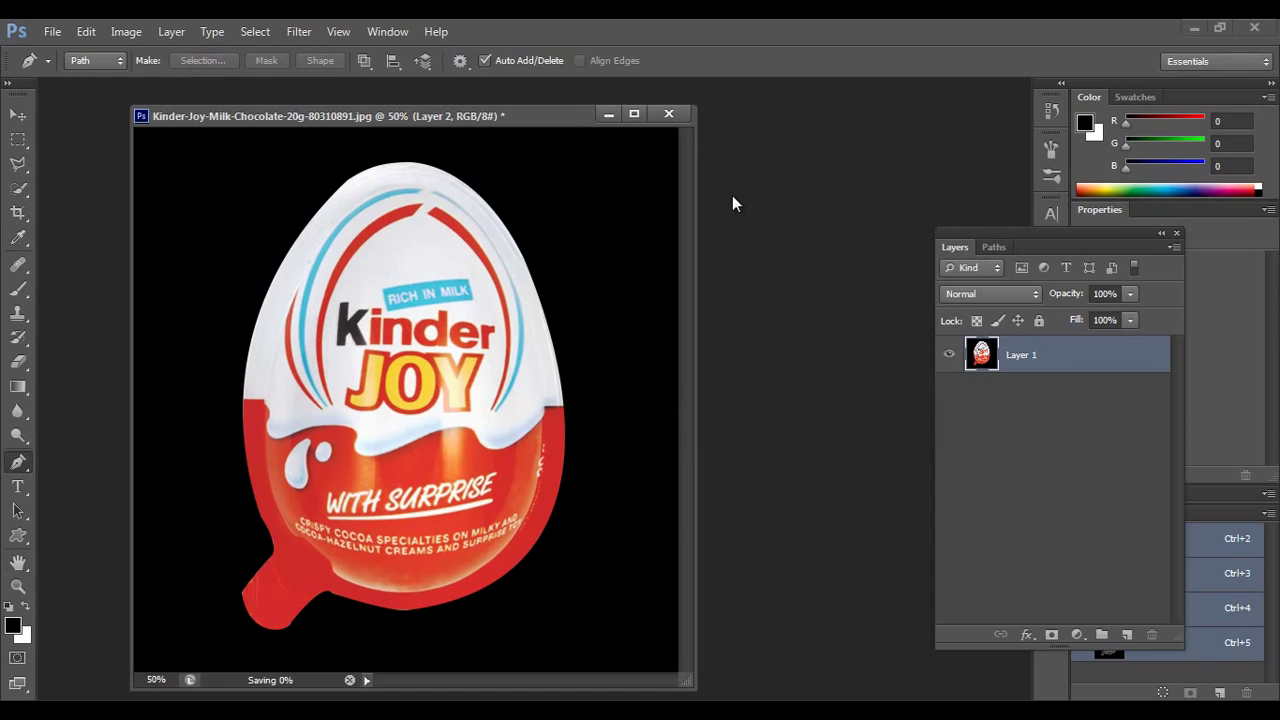
Hide Layer 0 and show Layer 1 over Layer 2 to restore the black-and-white mask, leaving Layer 2 selected.
left_click(949, 428)
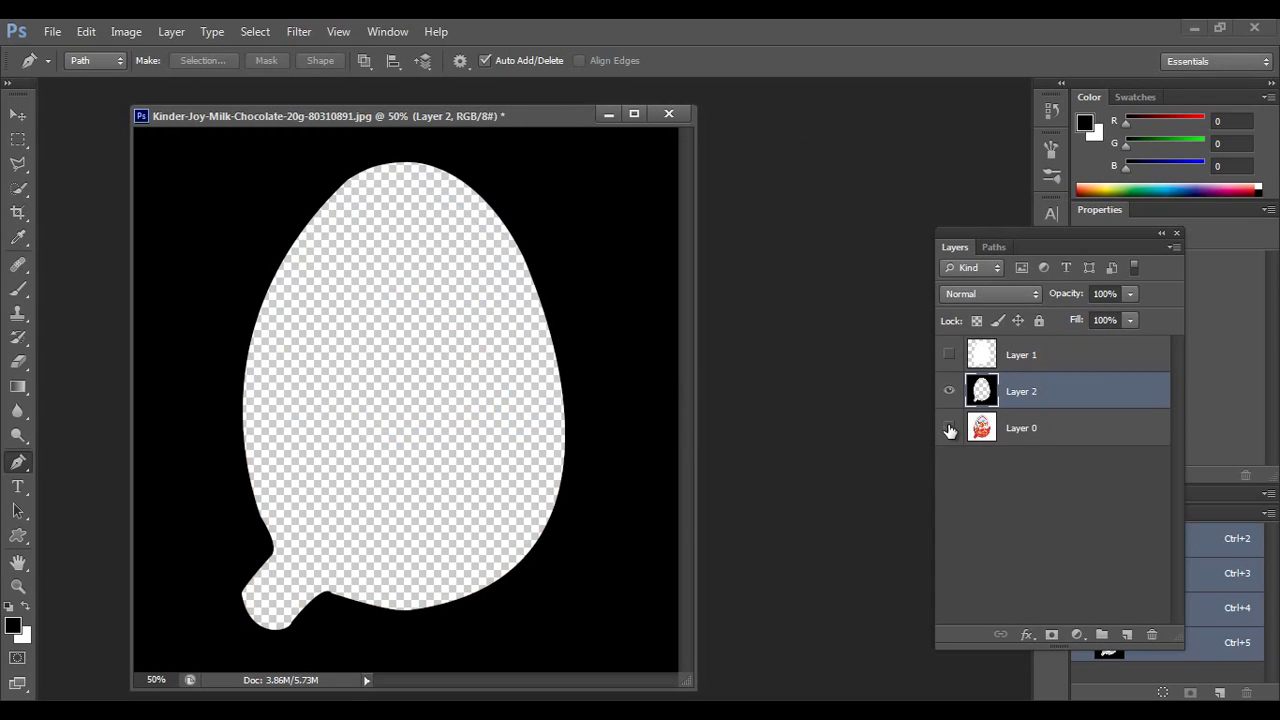
left_click(948, 355)
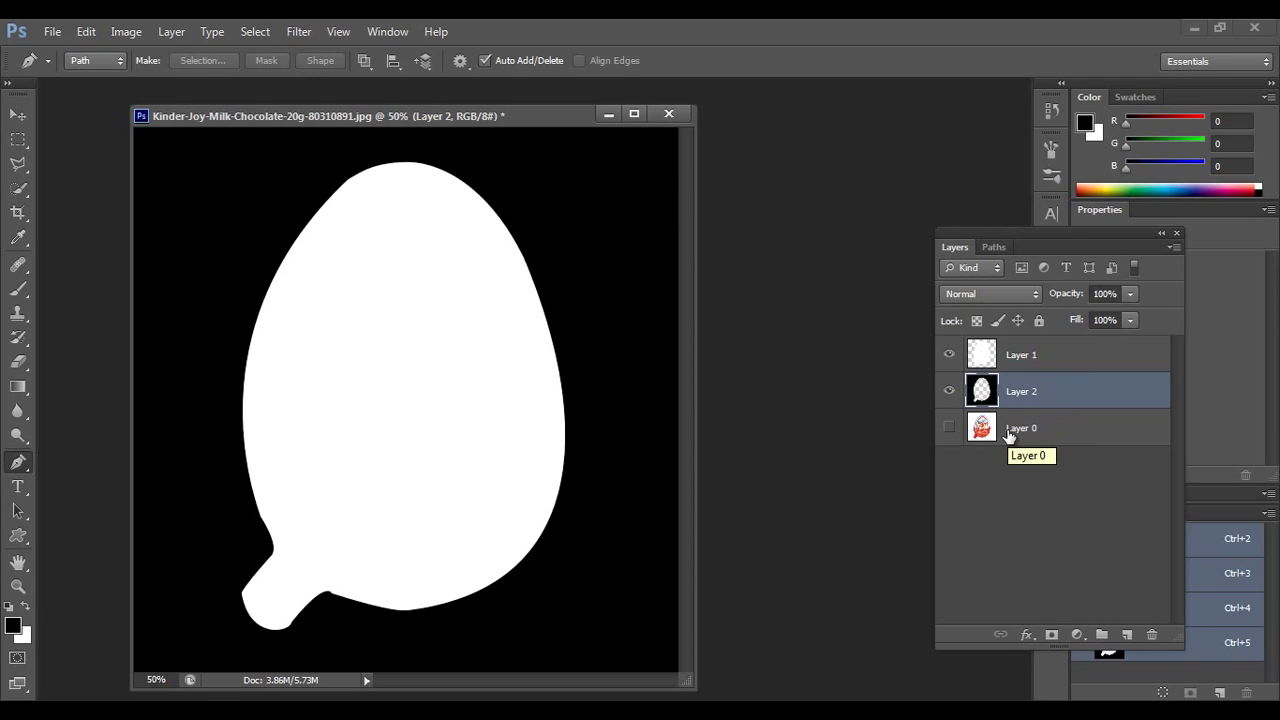
left_click(1023, 362)
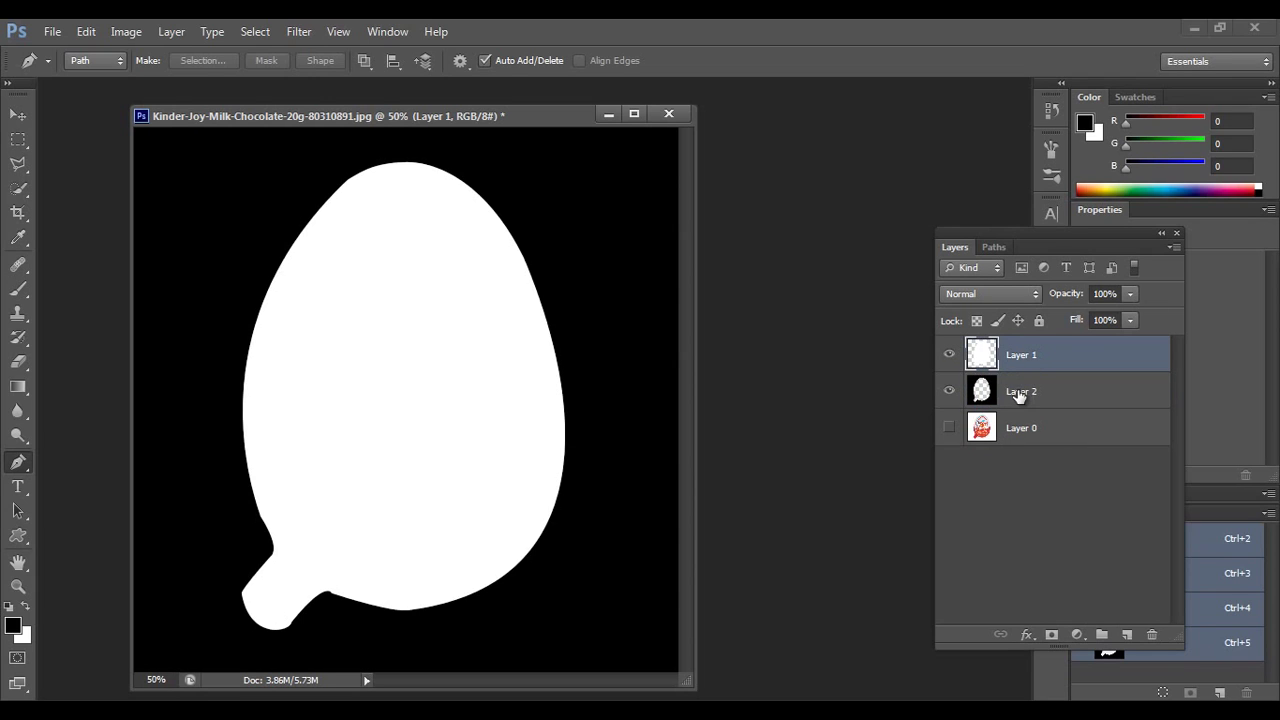
left_click(1019, 395)
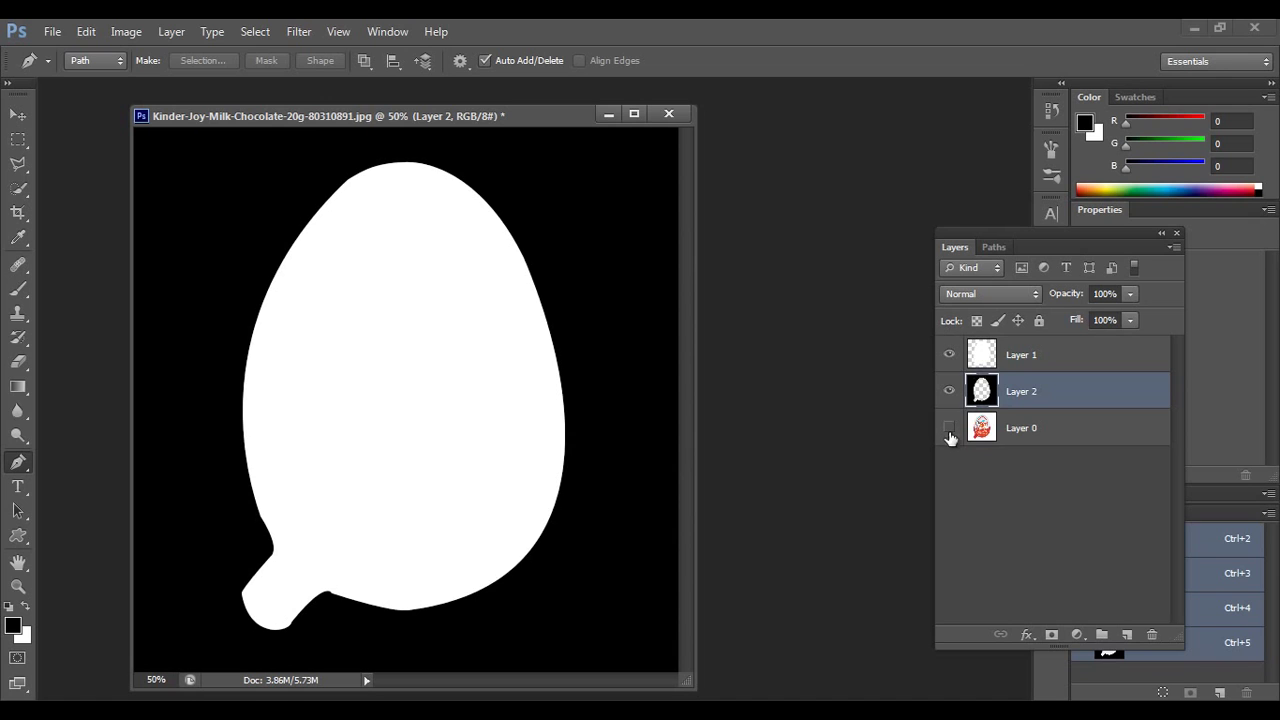
Start saving the black-and-white mask as a JPEG in the KinderJoy rain folder.
left_click(52, 31)
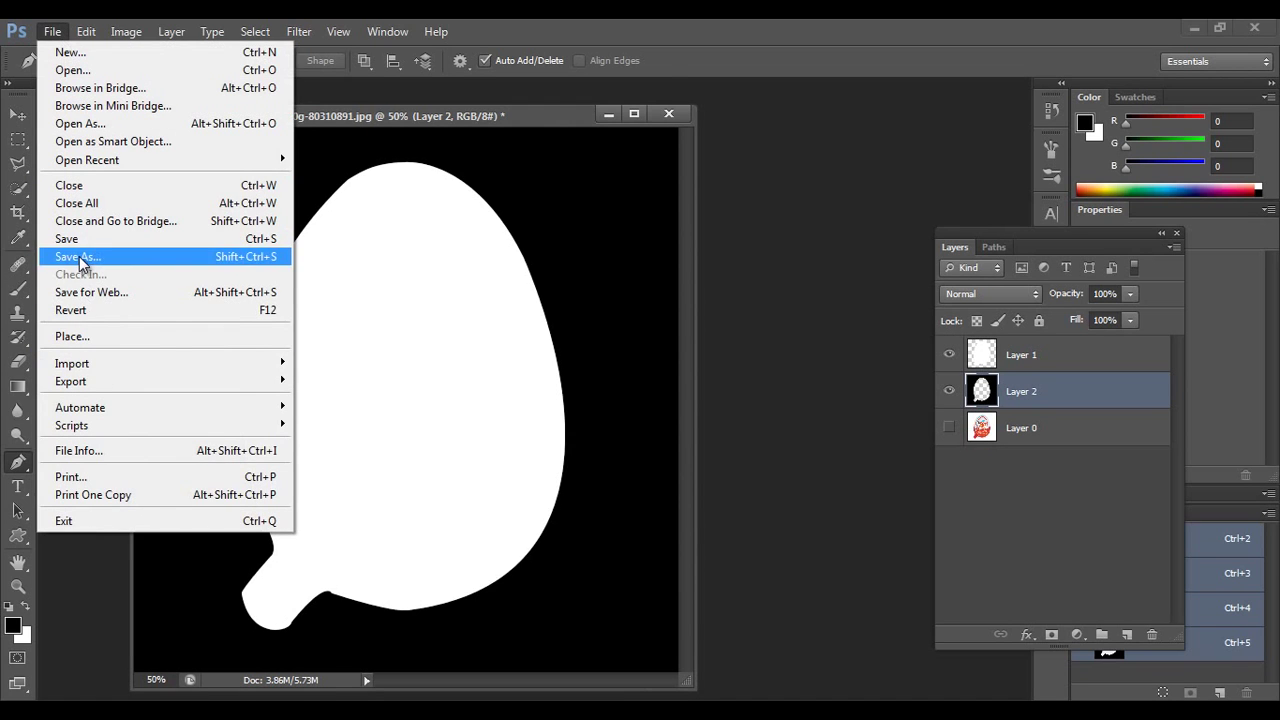
left_click(80, 257)
left_click(467, 427)
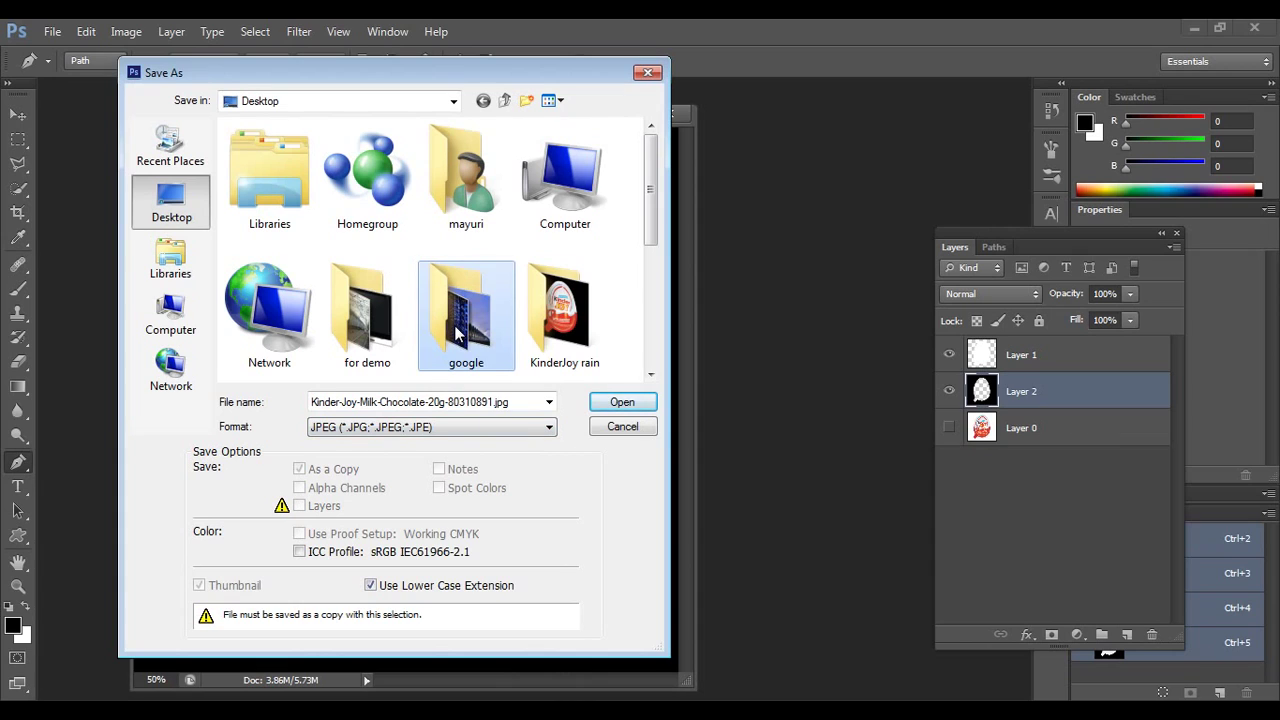
left_click(565, 315)
left_click(612, 404)
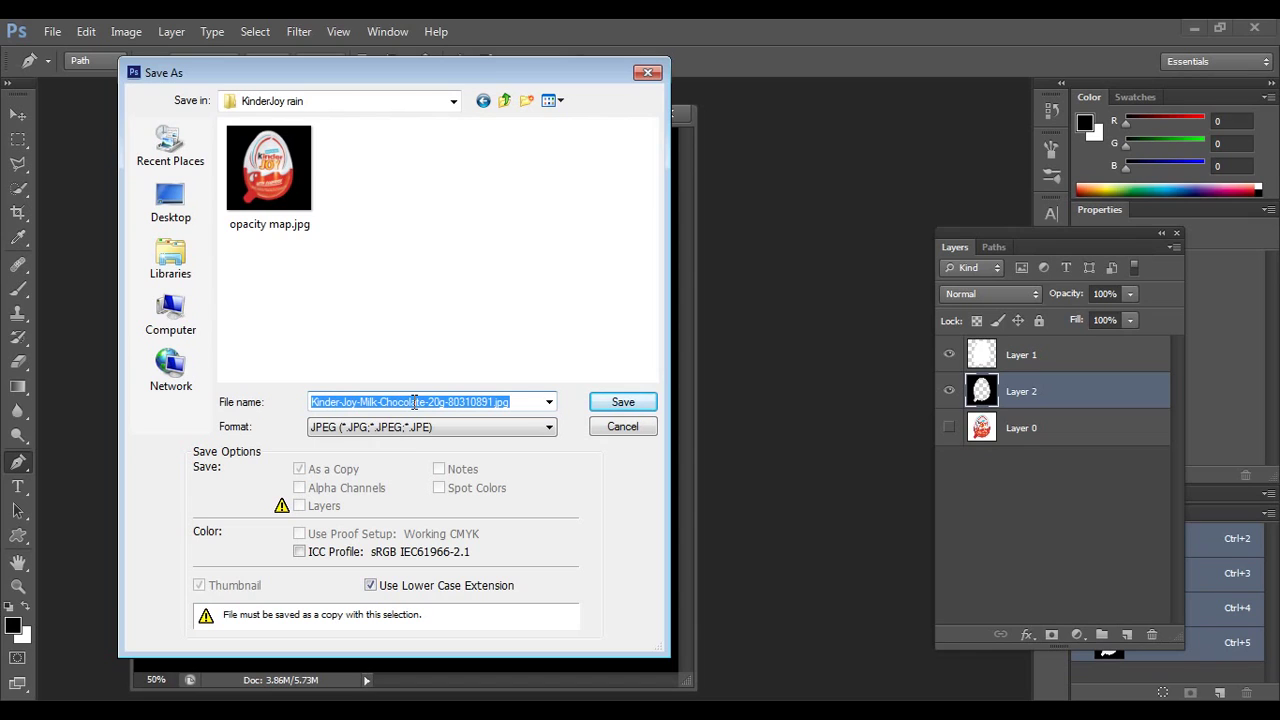
type("op")
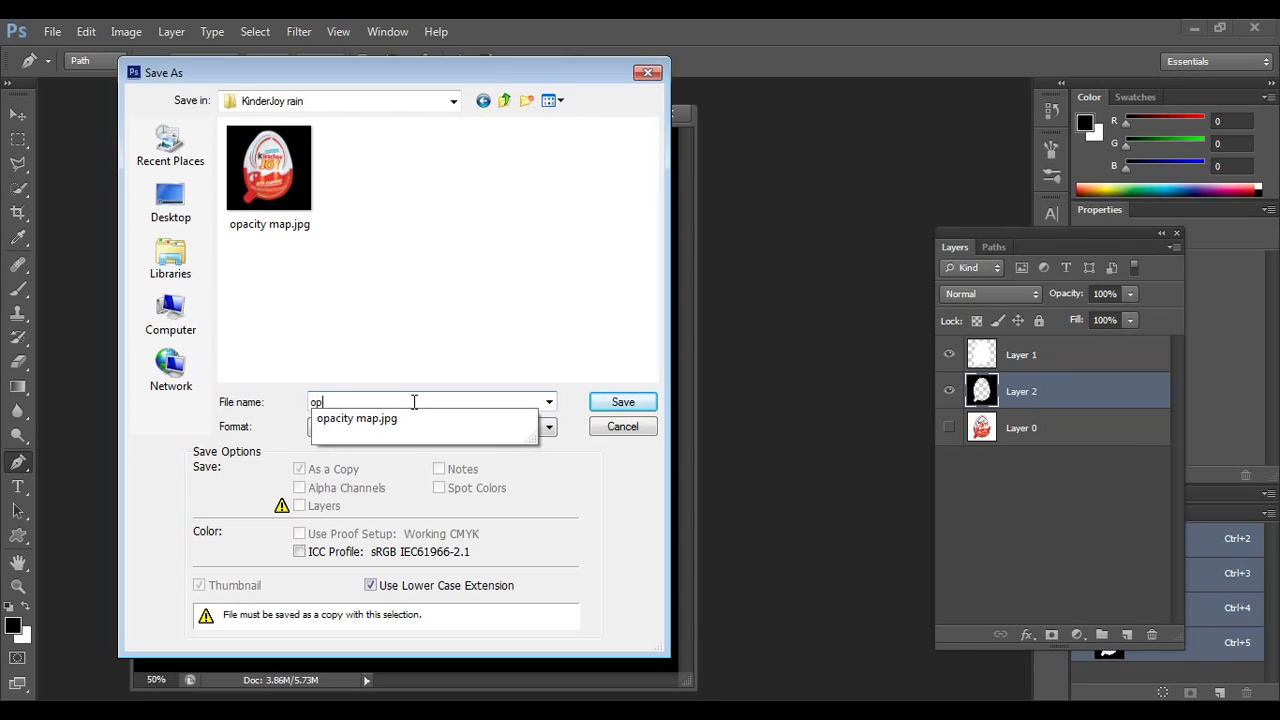
Rename the existing coloured egg file opacity map.jpg in the save dialog to Diffusemap.jpg.
left_click(258, 230)
left_click(258, 227)
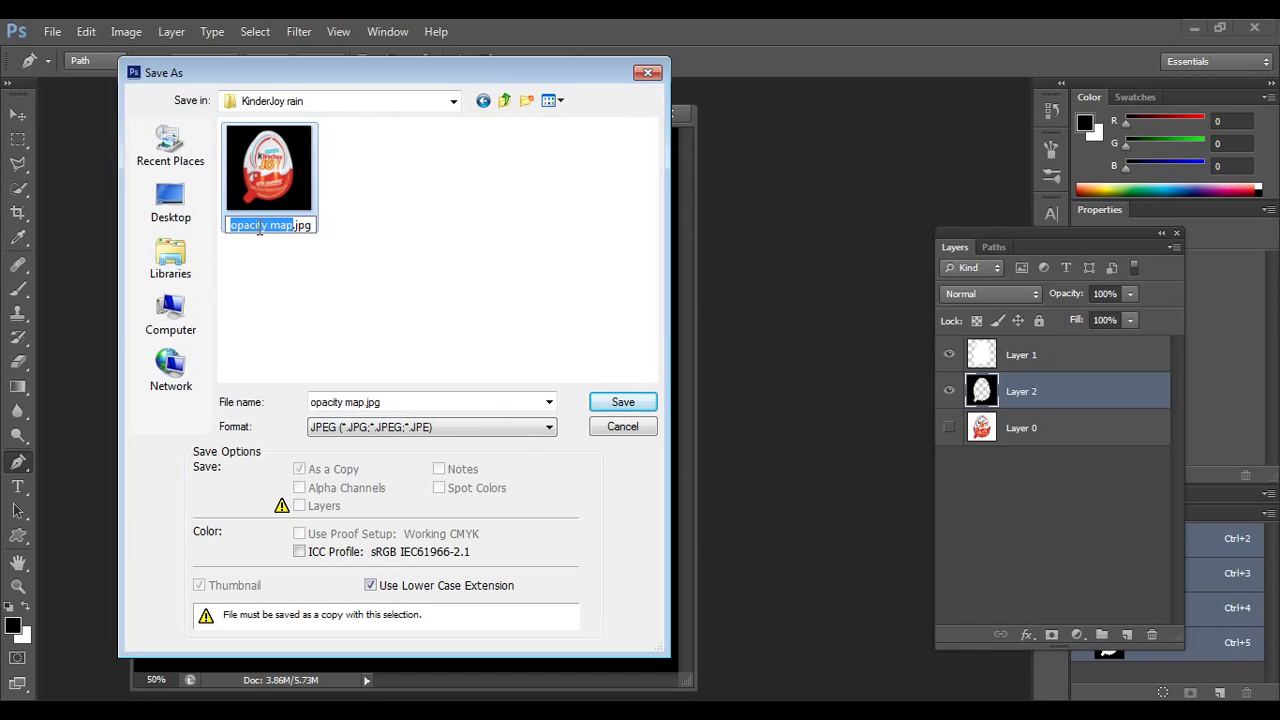
type("1")
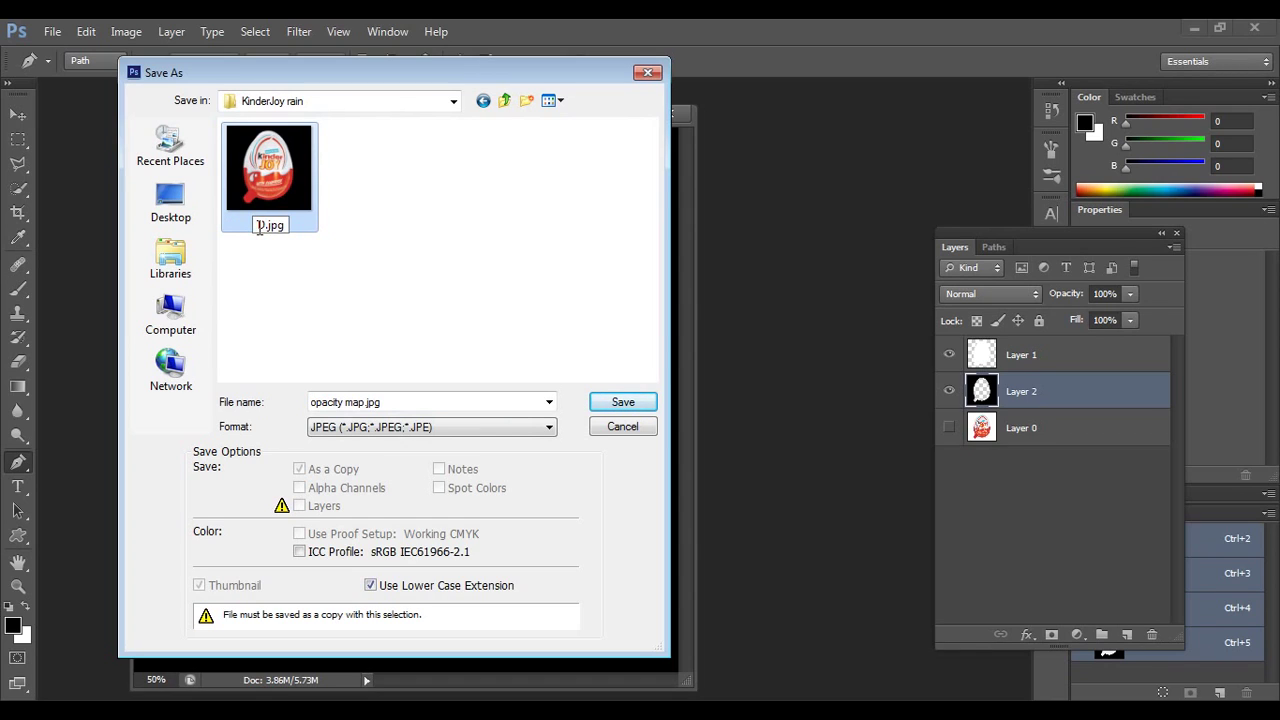
type("iffusemap")
key("Return")
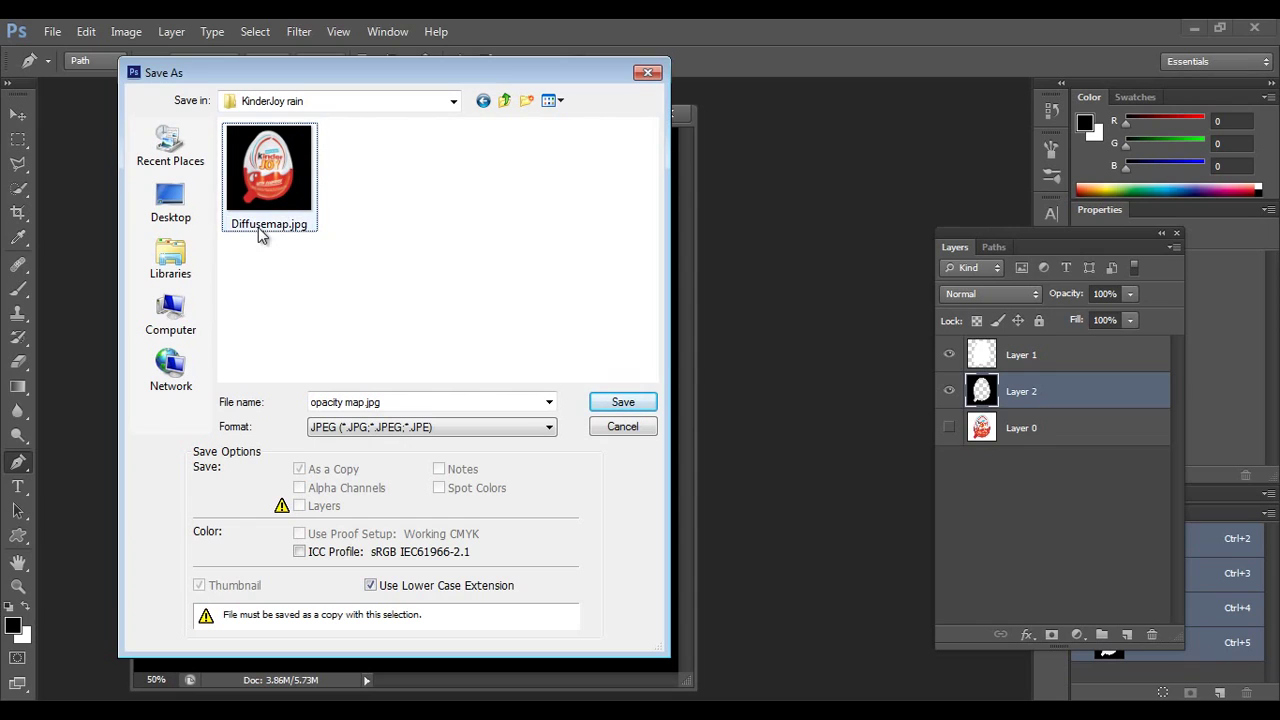
Save the black-and-white mask as opacity map.jpg in the KinderJoy rain folder at maximum JPEG quality 12.
left_click(410, 407)
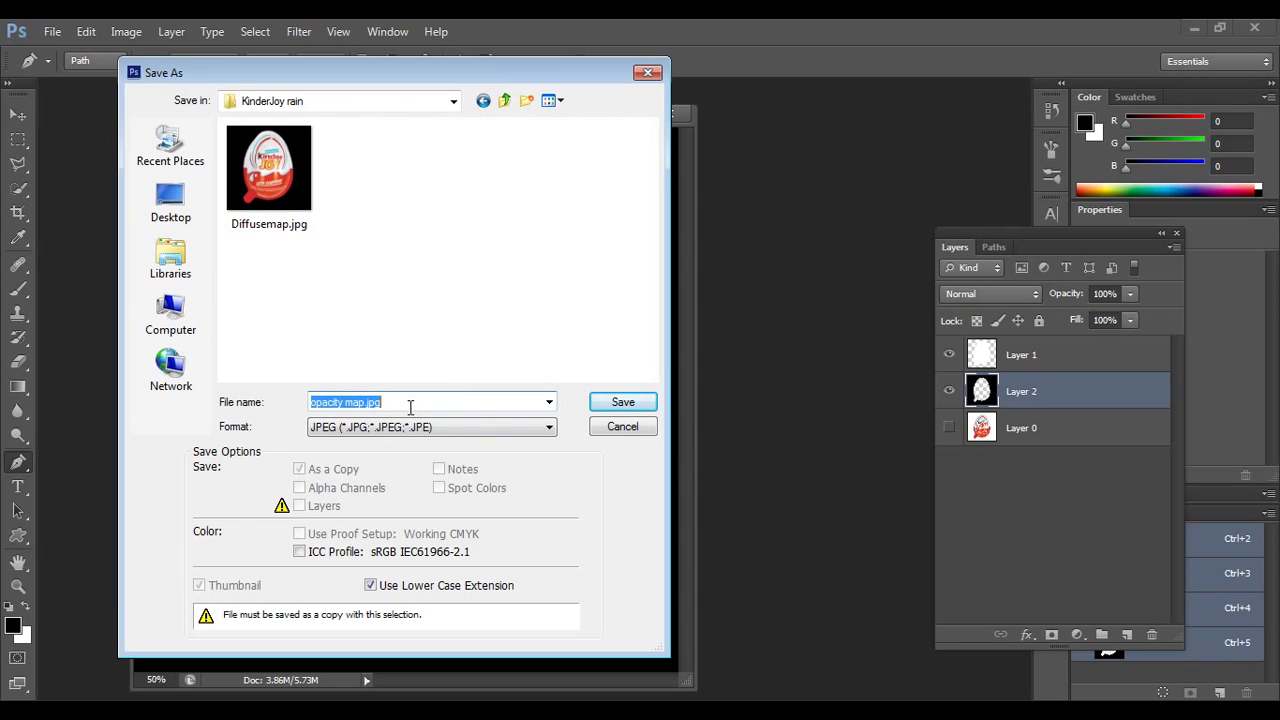
type("op")
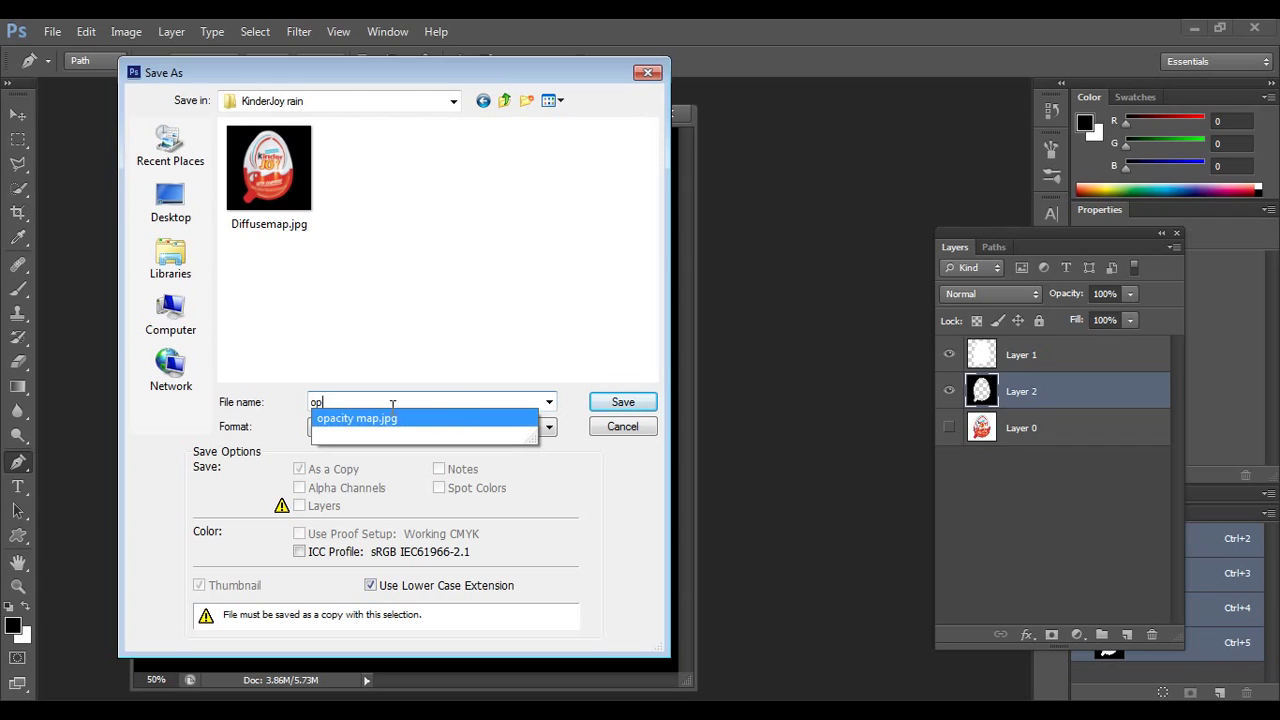
key("Return")
left_click(387, 336)
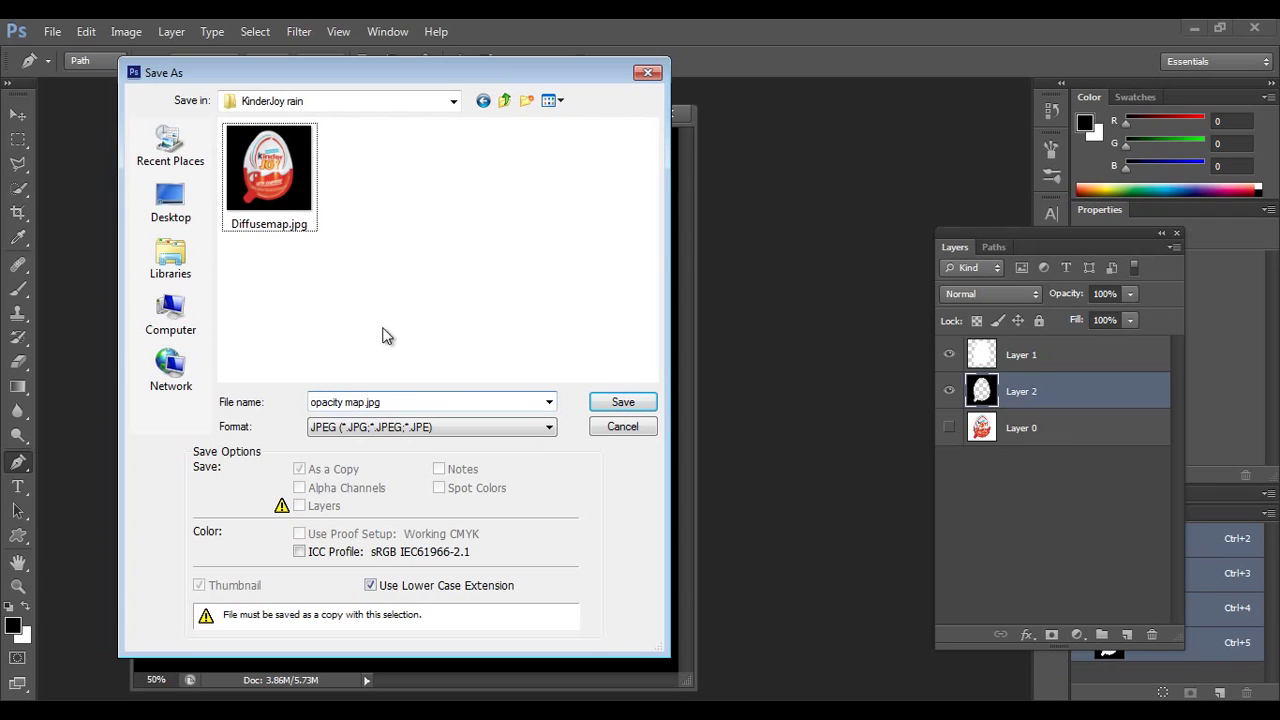
left_click(611, 402)
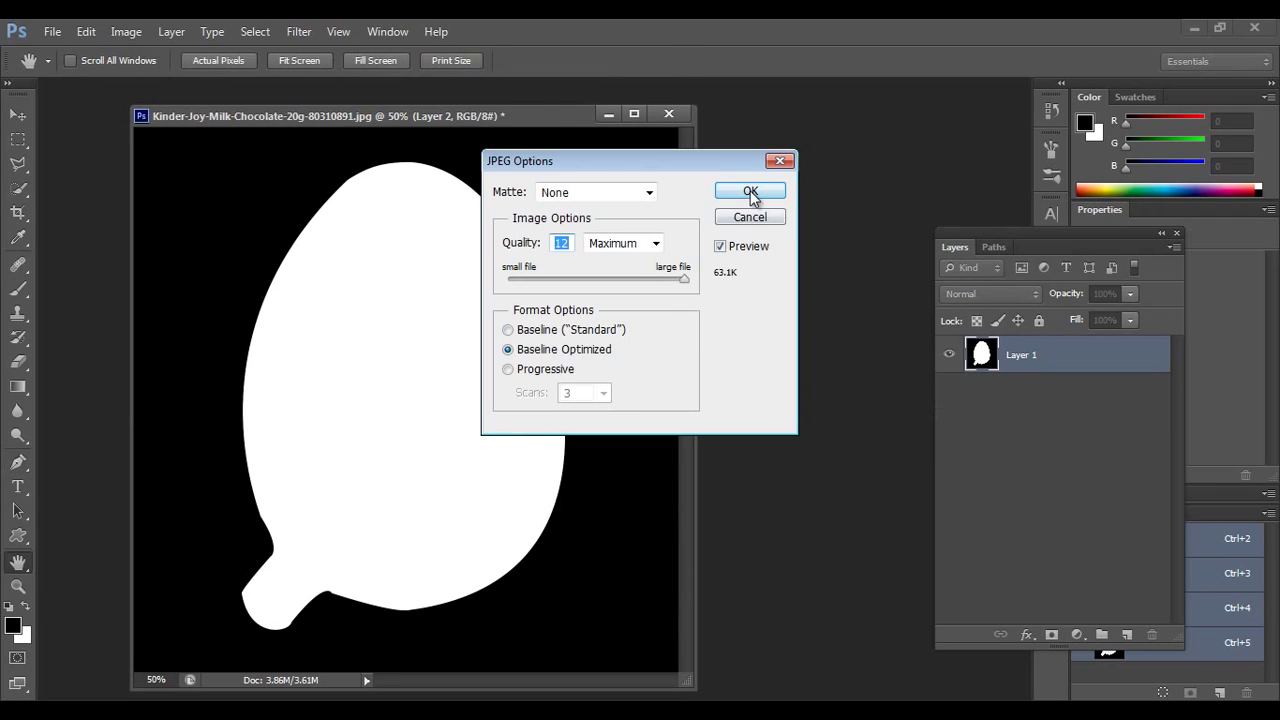
left_click(750, 191)
Switch to 3ds Max and start adding a Bitmap to the first material's diffuse colour.
left_click(1197, 28)
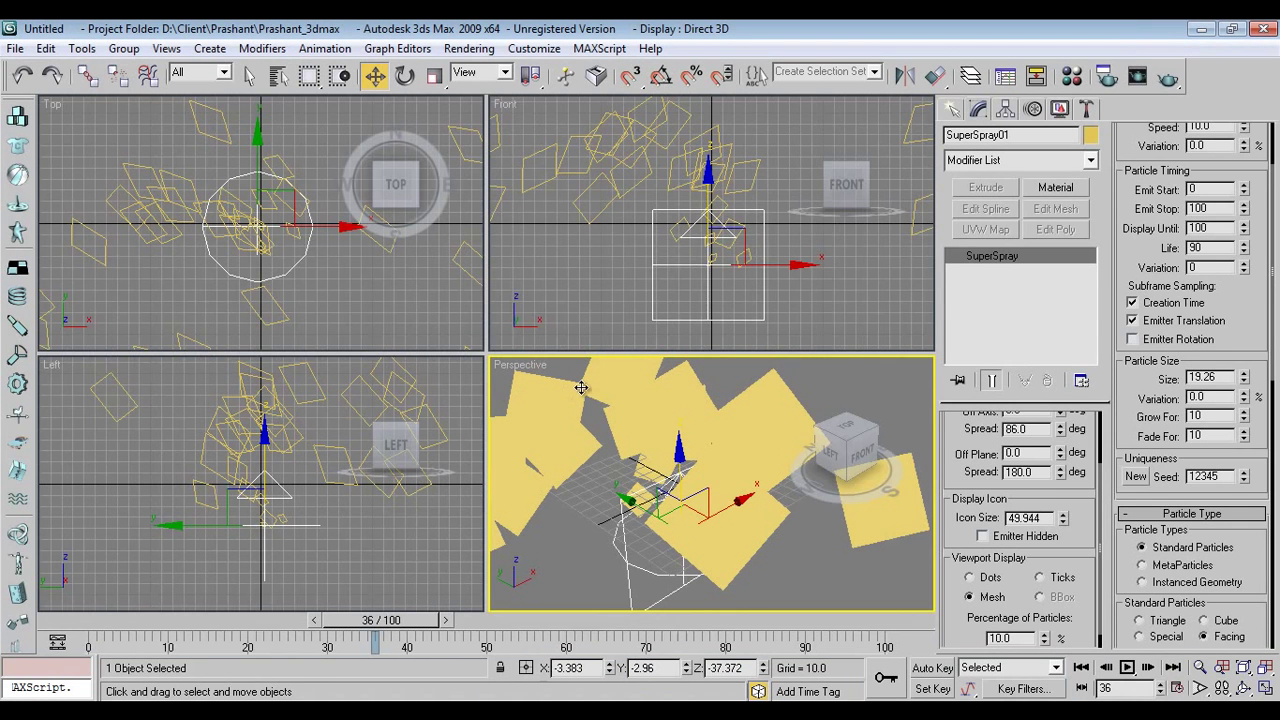
right_click(718, 482)
key("Escape")
left_click(1072, 77)
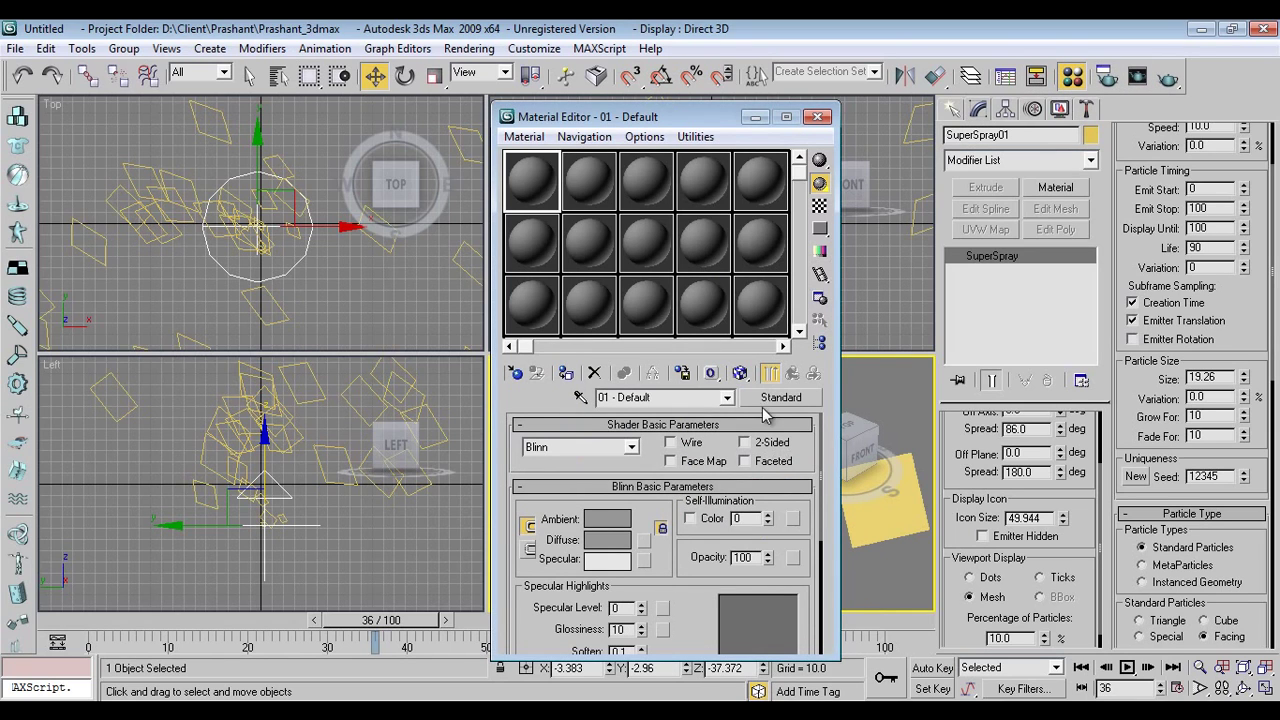
left_click_drag(643, 540, 627, 216)
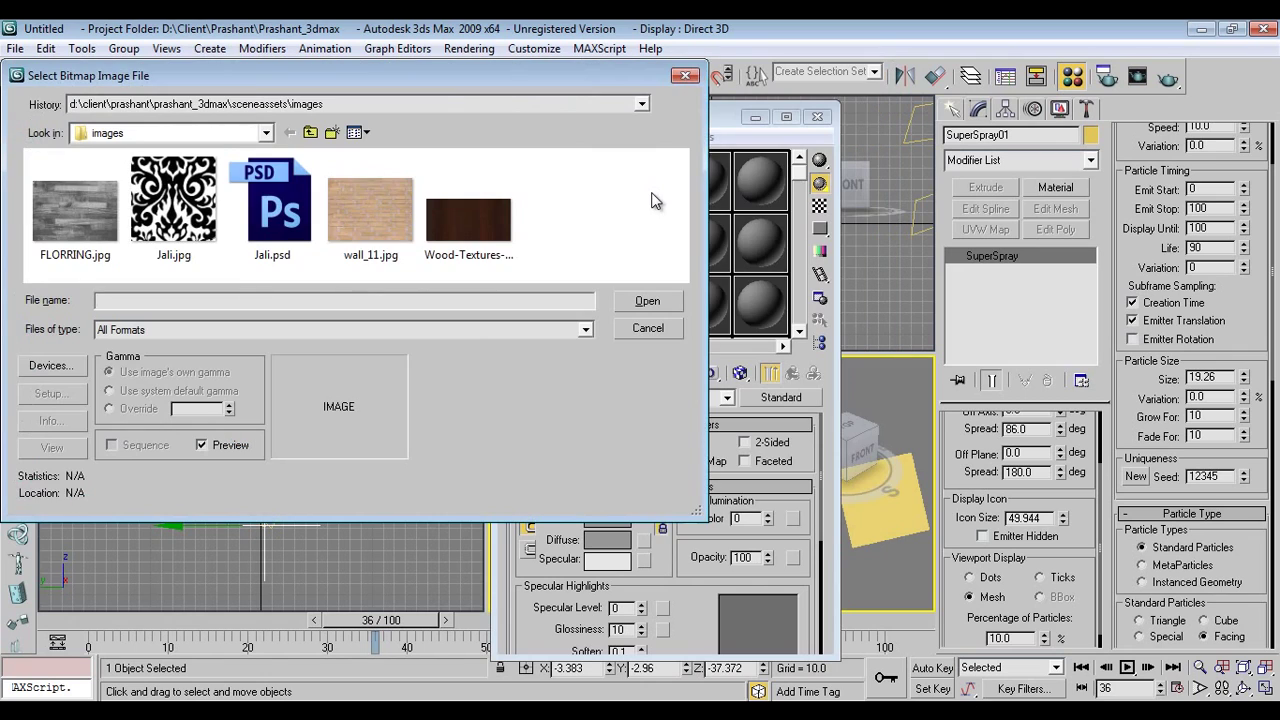
Load Diffusemap.jpg from the KinderJoy rain folder on the desktop as the material's diffuse bitmap.
left_click(266, 133)
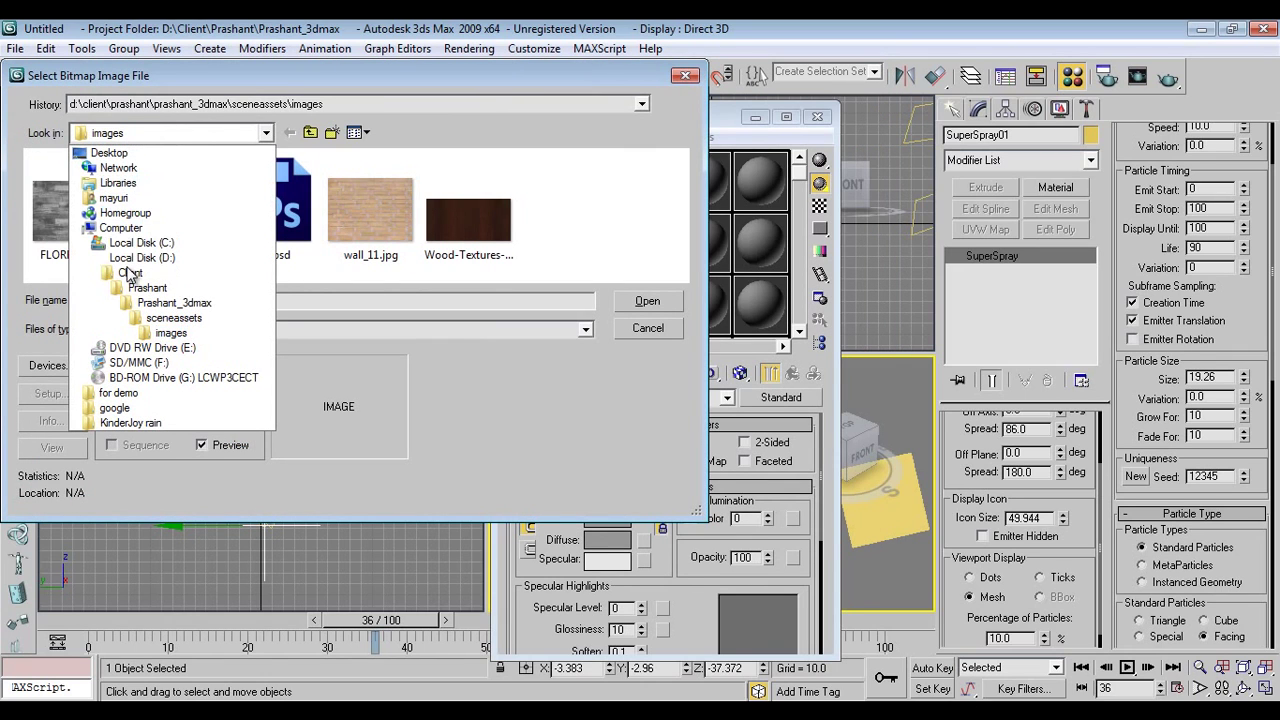
left_click(110, 153)
left_click(97, 224)
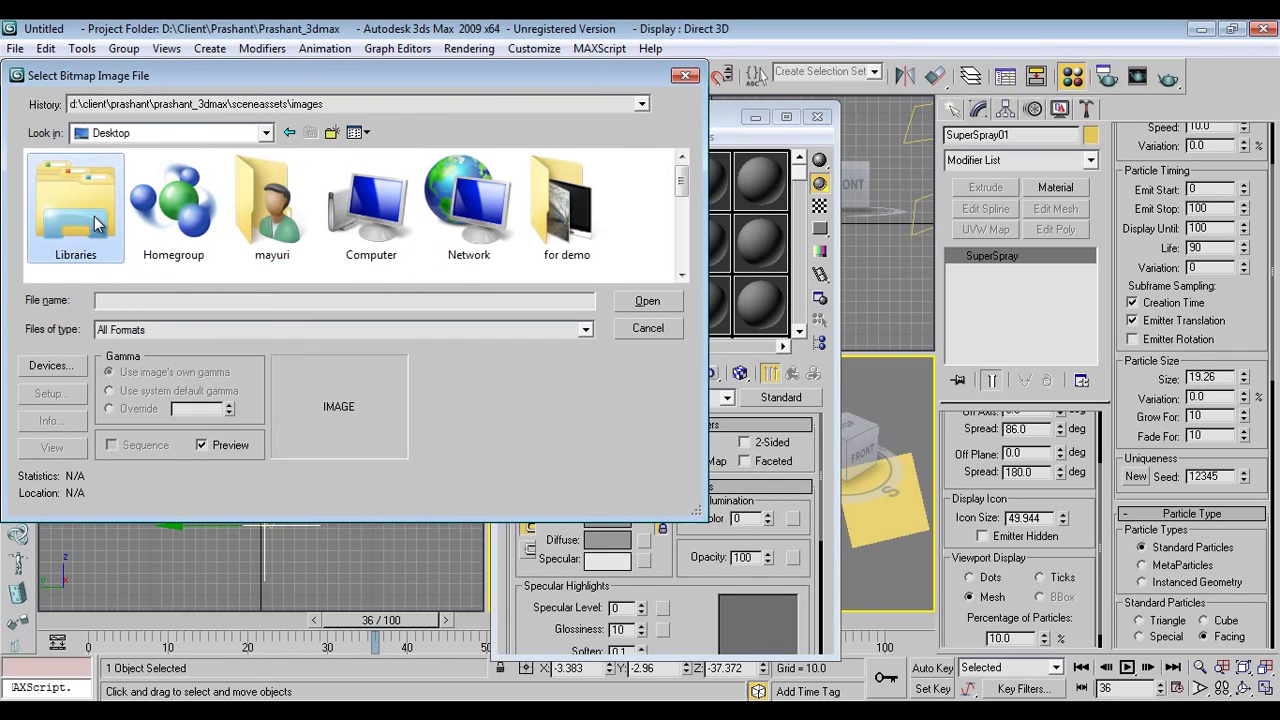
key("k")
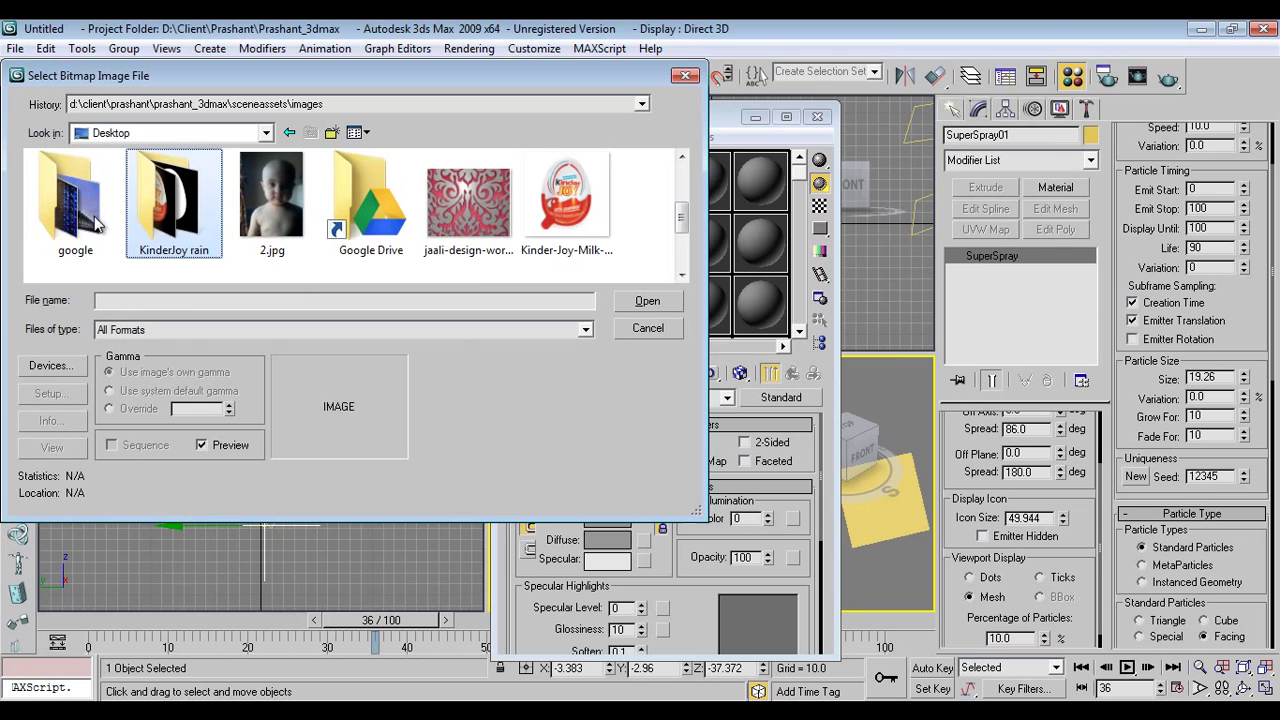
key("Return")
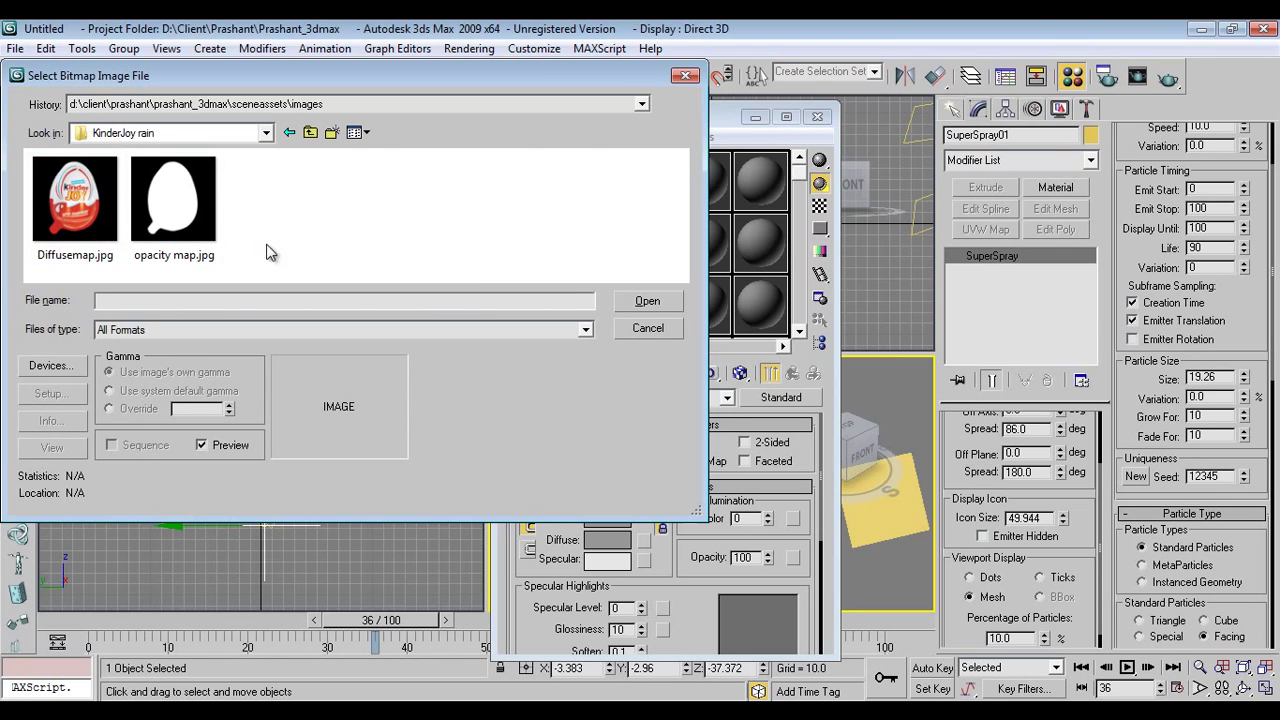
left_click_drag(268, 97, 290, 143)
left_click(100, 268)
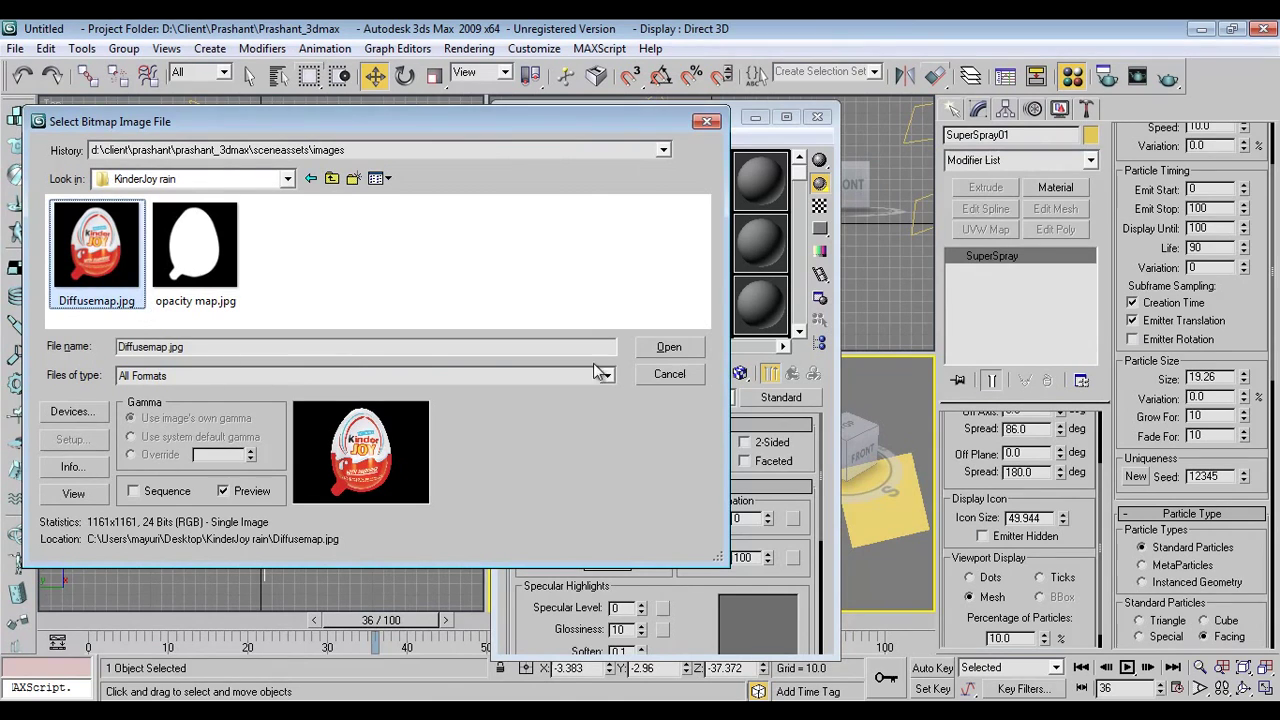
left_click(648, 352)
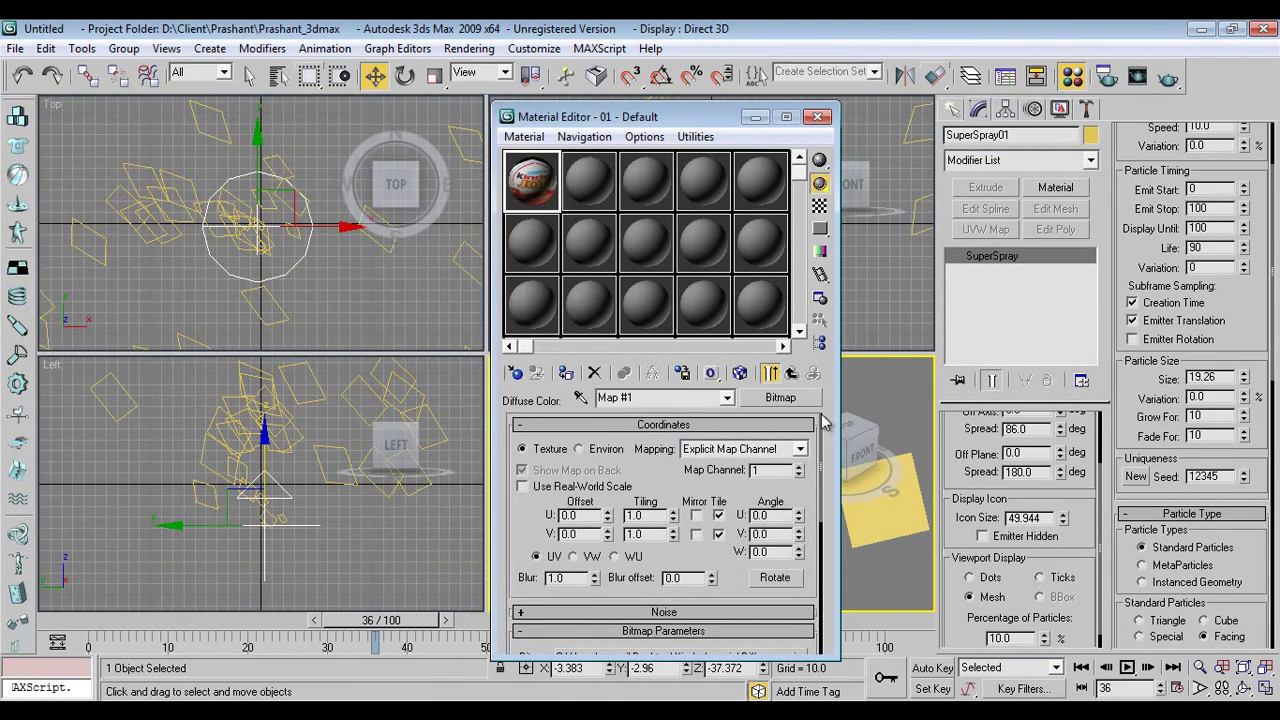
left_click(796, 373)
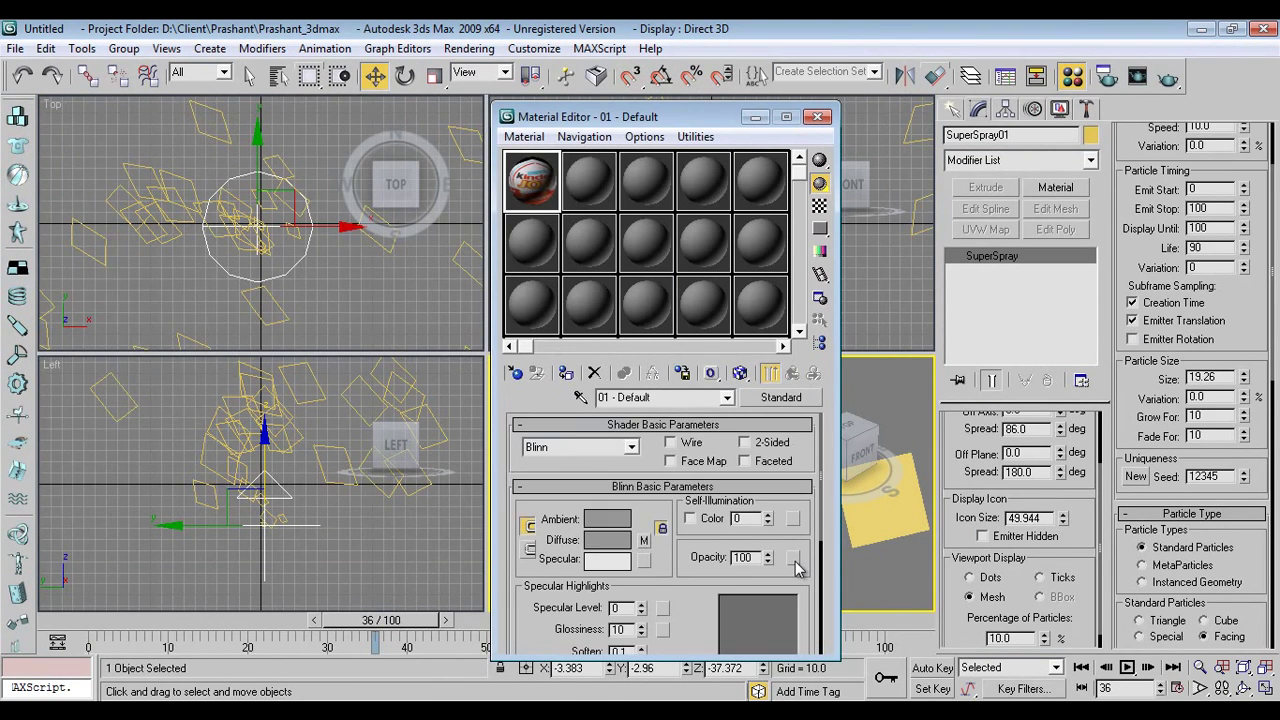
Add a Bitmap to the first material's opacity using opacity map.jpg.
left_click(795, 562)
left_click(718, 142)
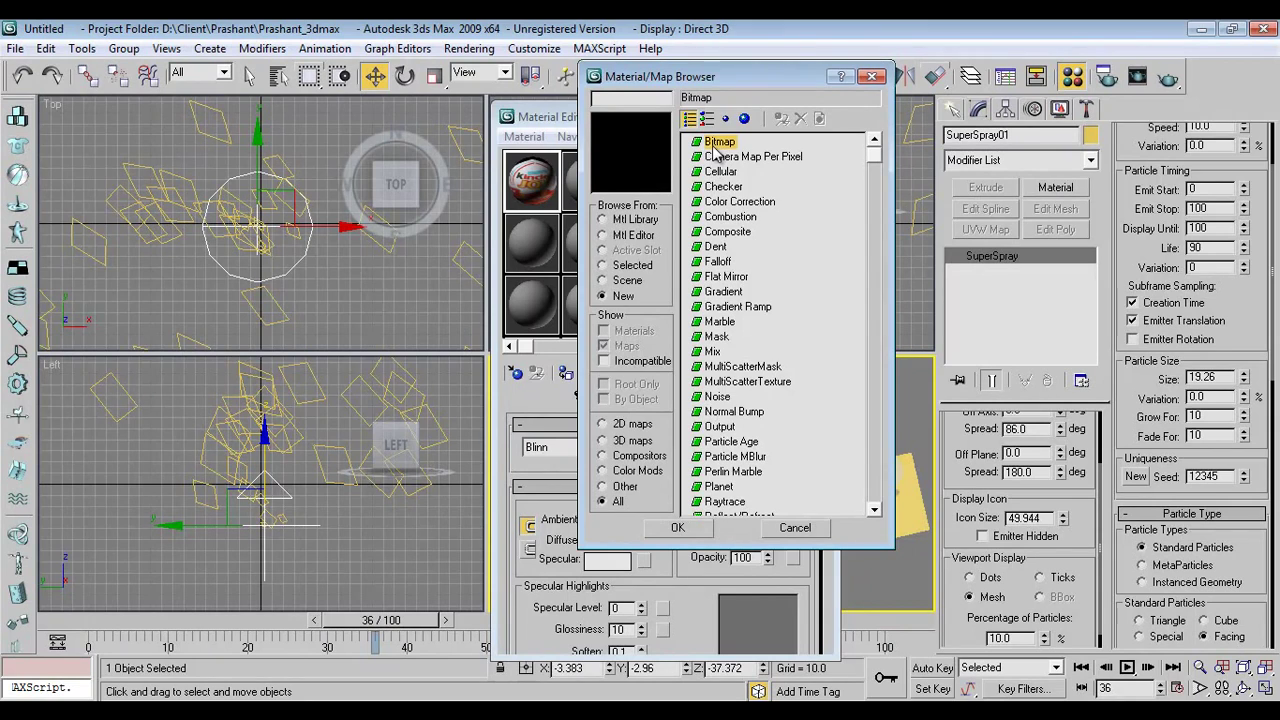
double_click(718, 143)
left_click(195, 245)
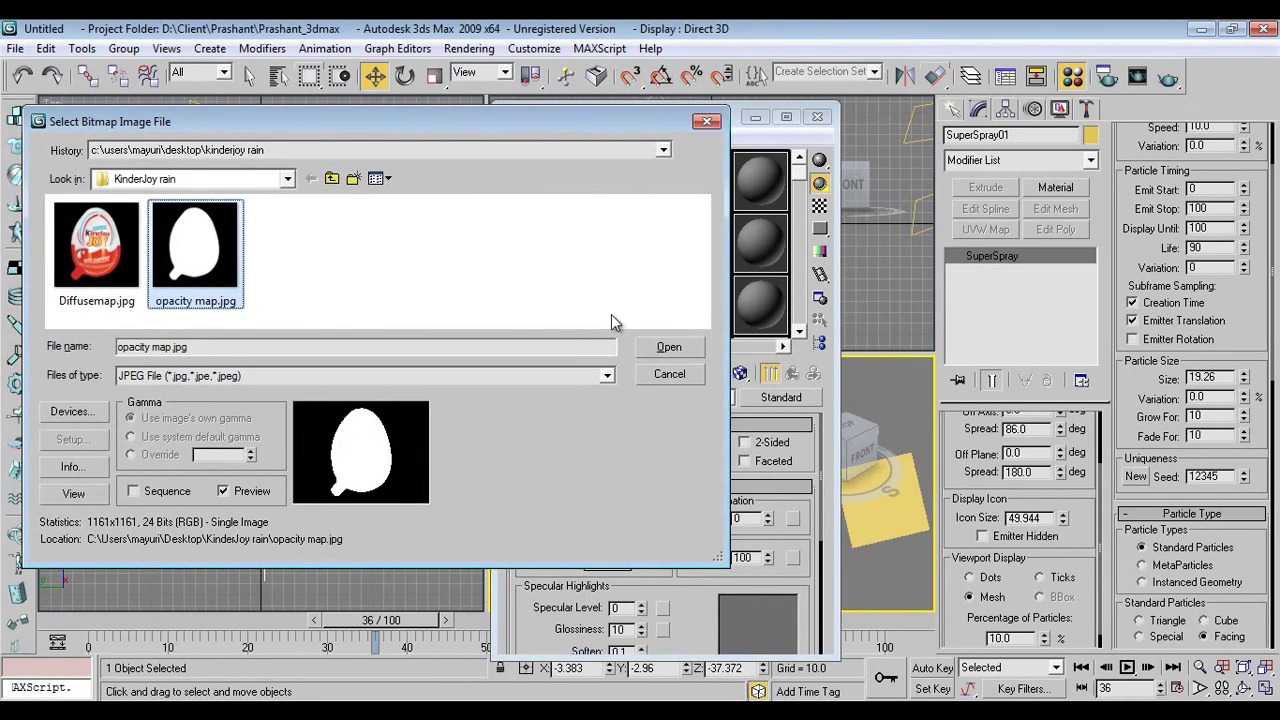
left_click(669, 346)
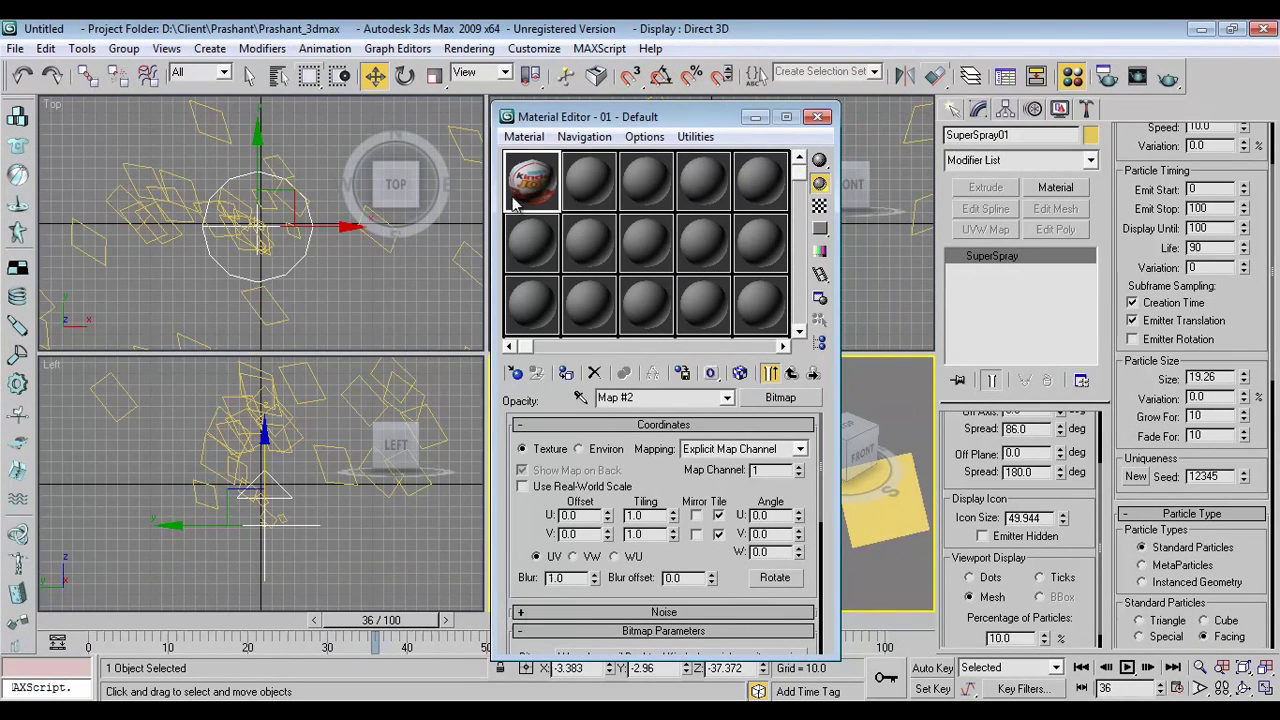
Inspect the material sample enlarged and turn on its checkered background, returning to the parent material.
double_click(519, 186)
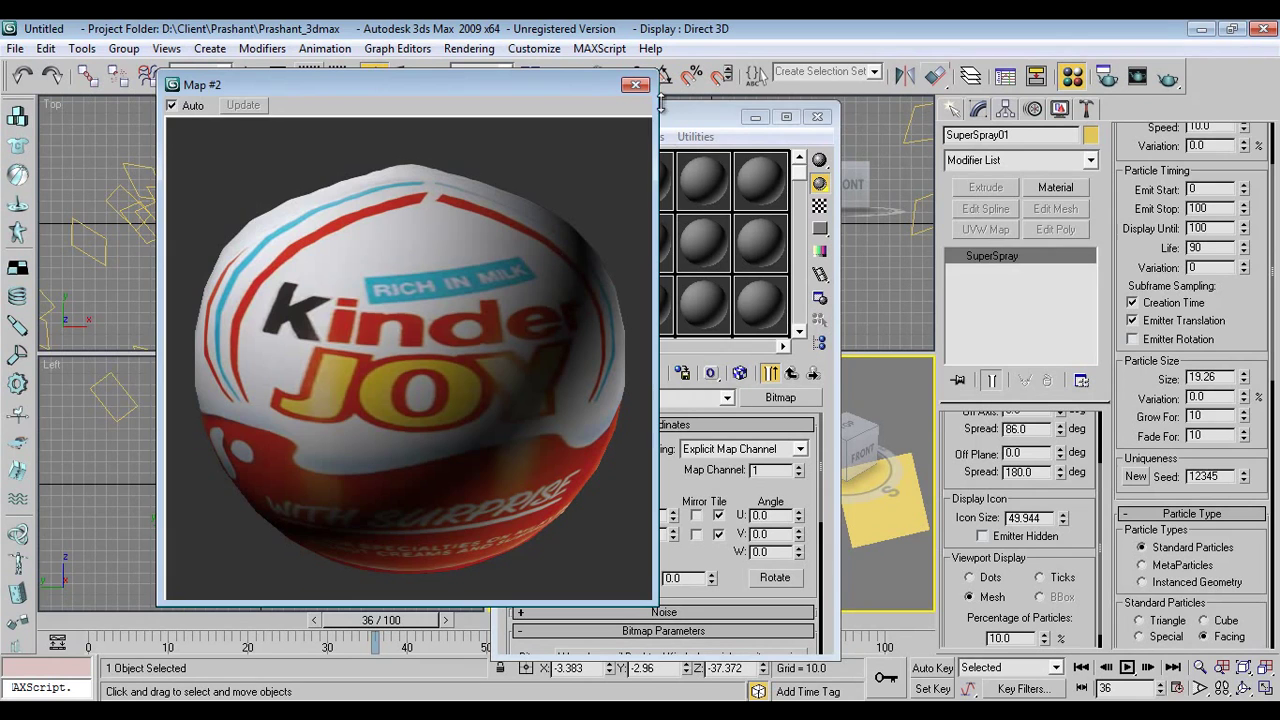
left_click(635, 84)
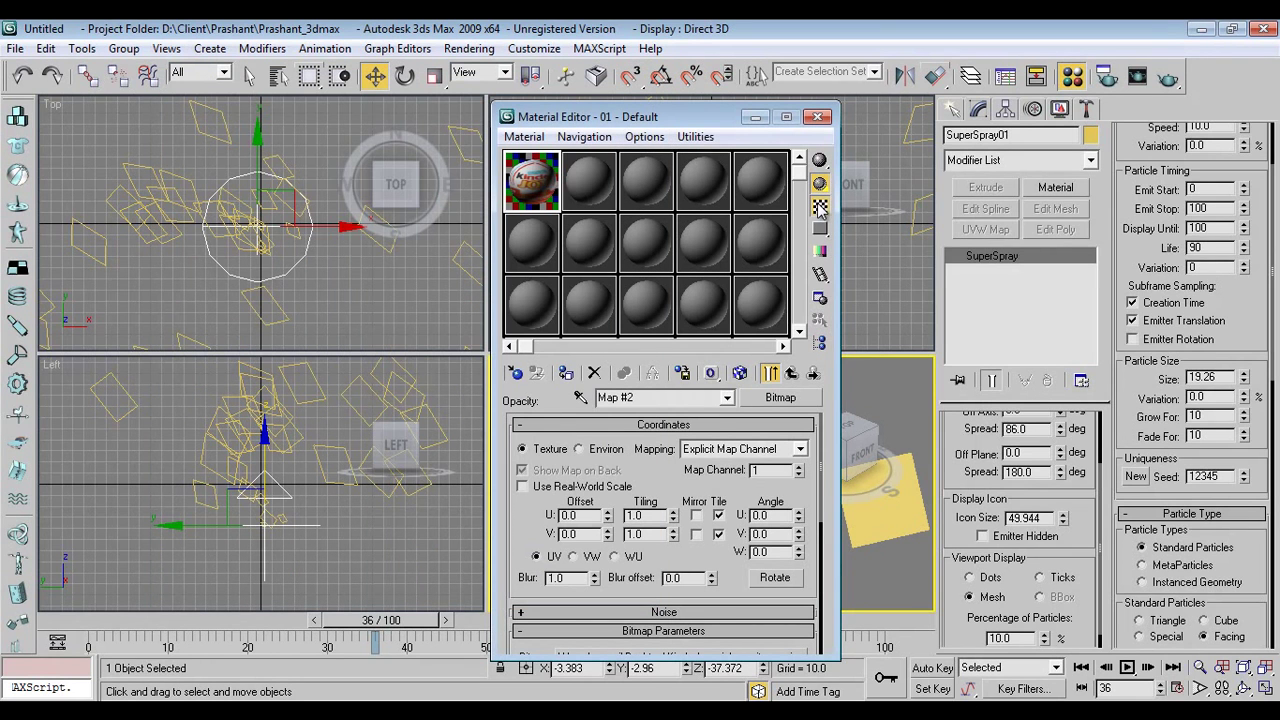
left_click(790, 373)
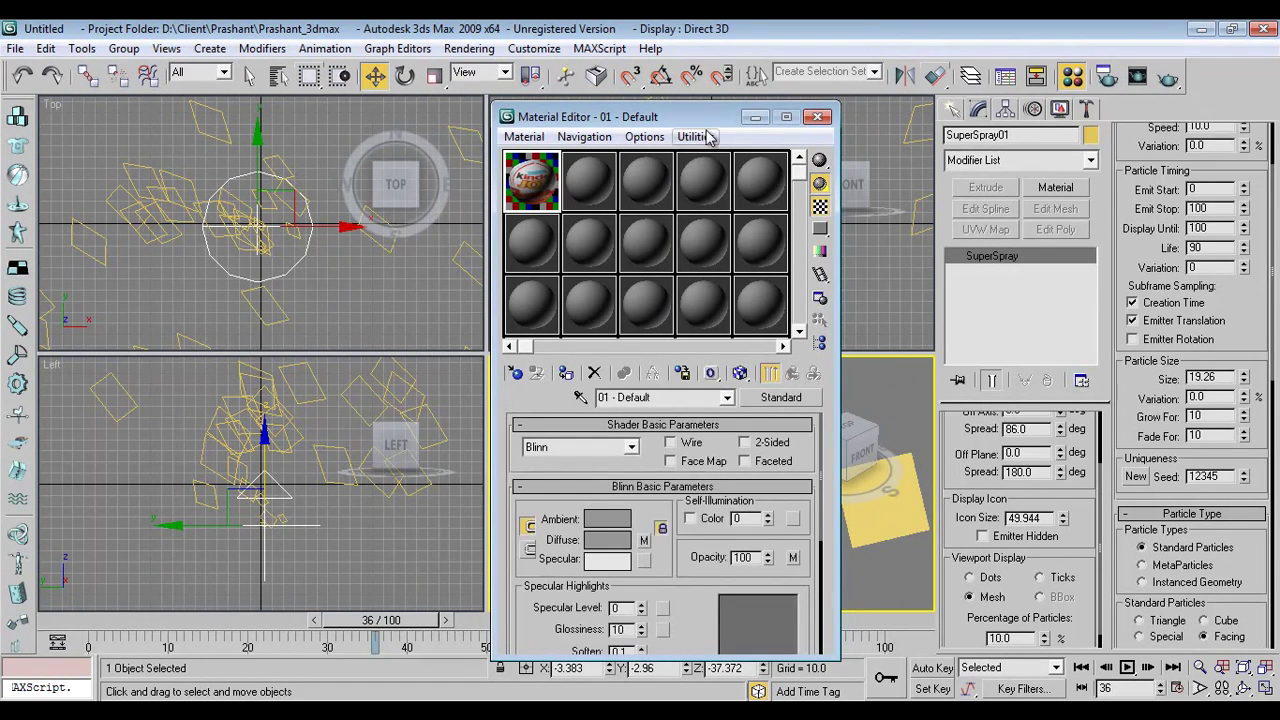
Assign the egg material to the Super Spray and preview its maps on the particles in the shaded viewport.
left_click_drag(699, 124, 368, 92)
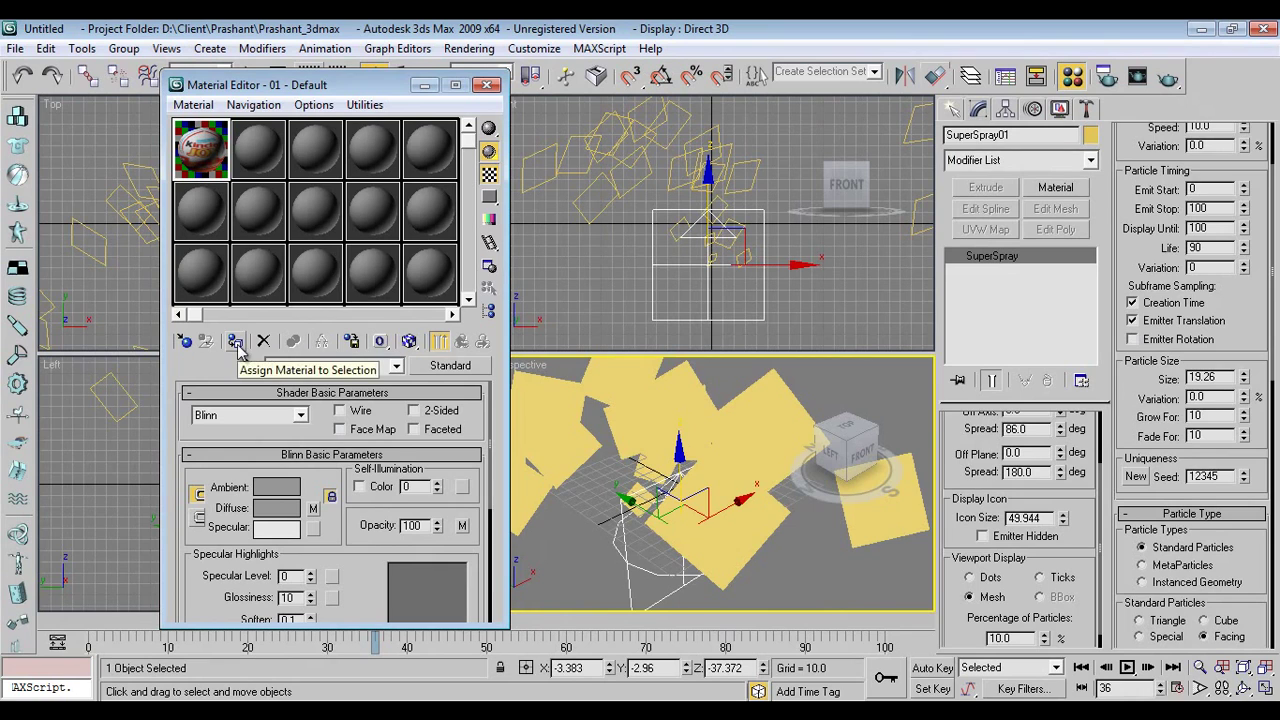
left_click(236, 342)
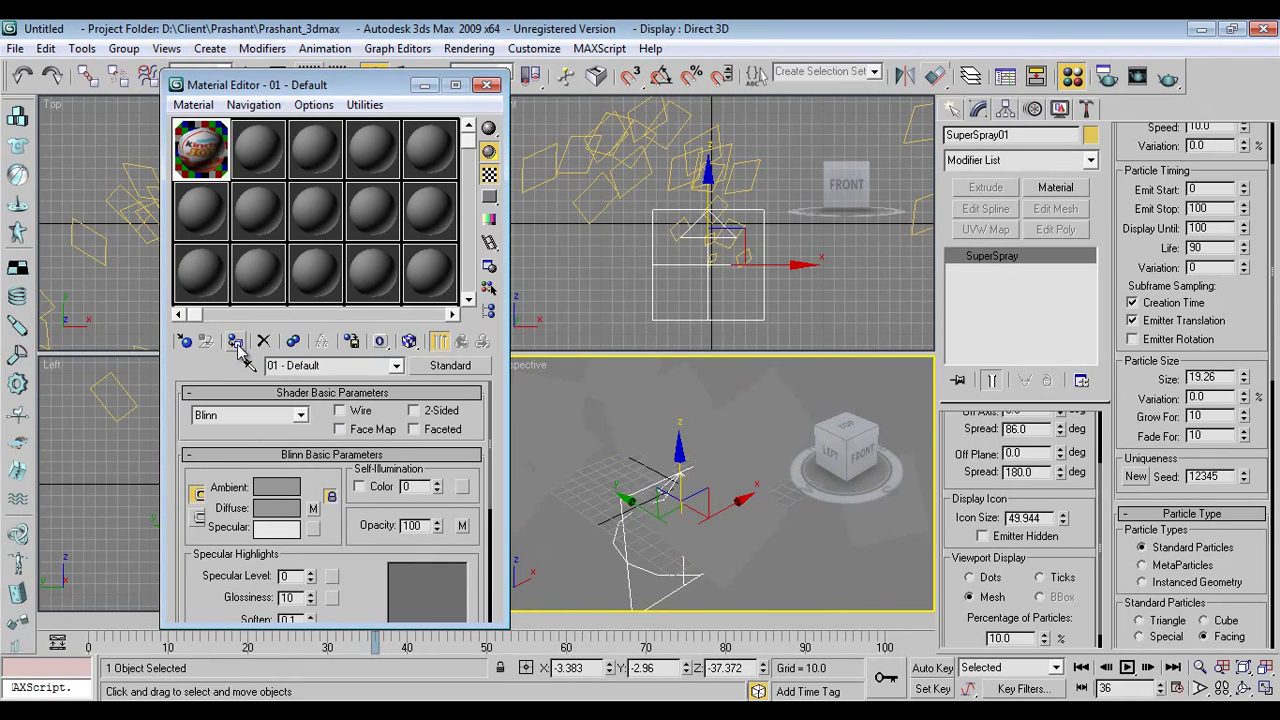
left_click(410, 342)
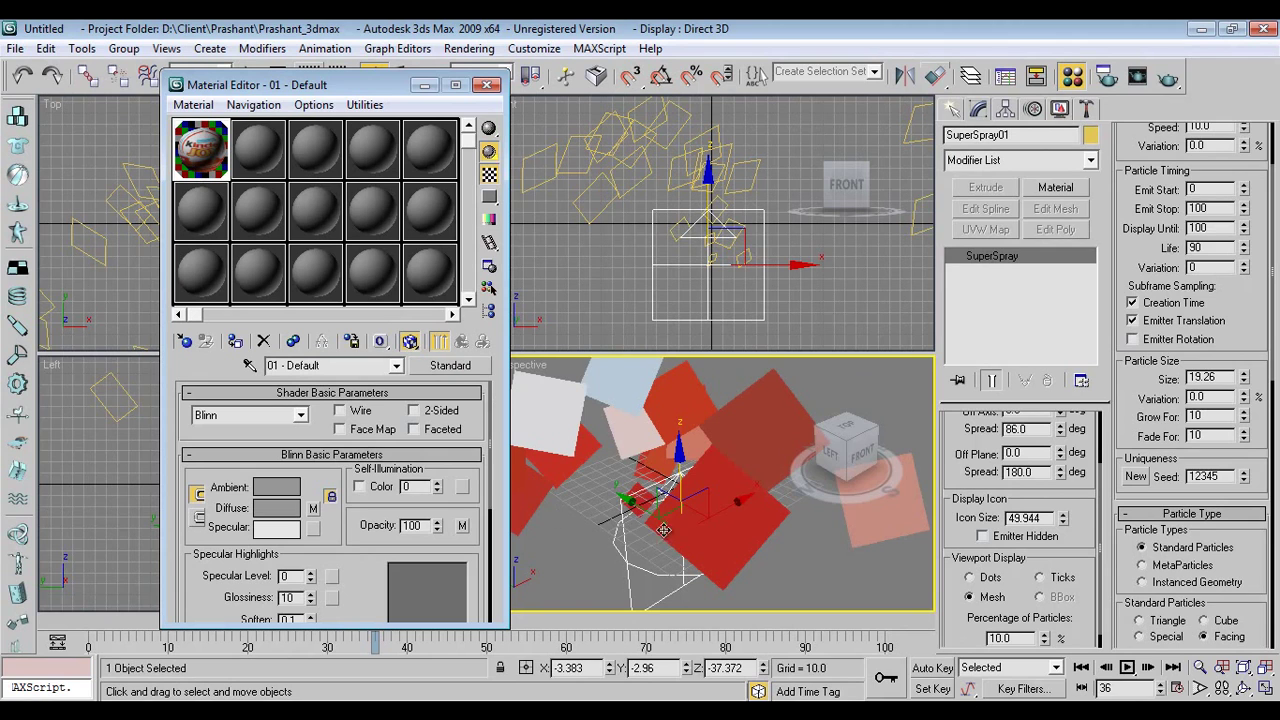
scroll(690, 505, "down", 5)
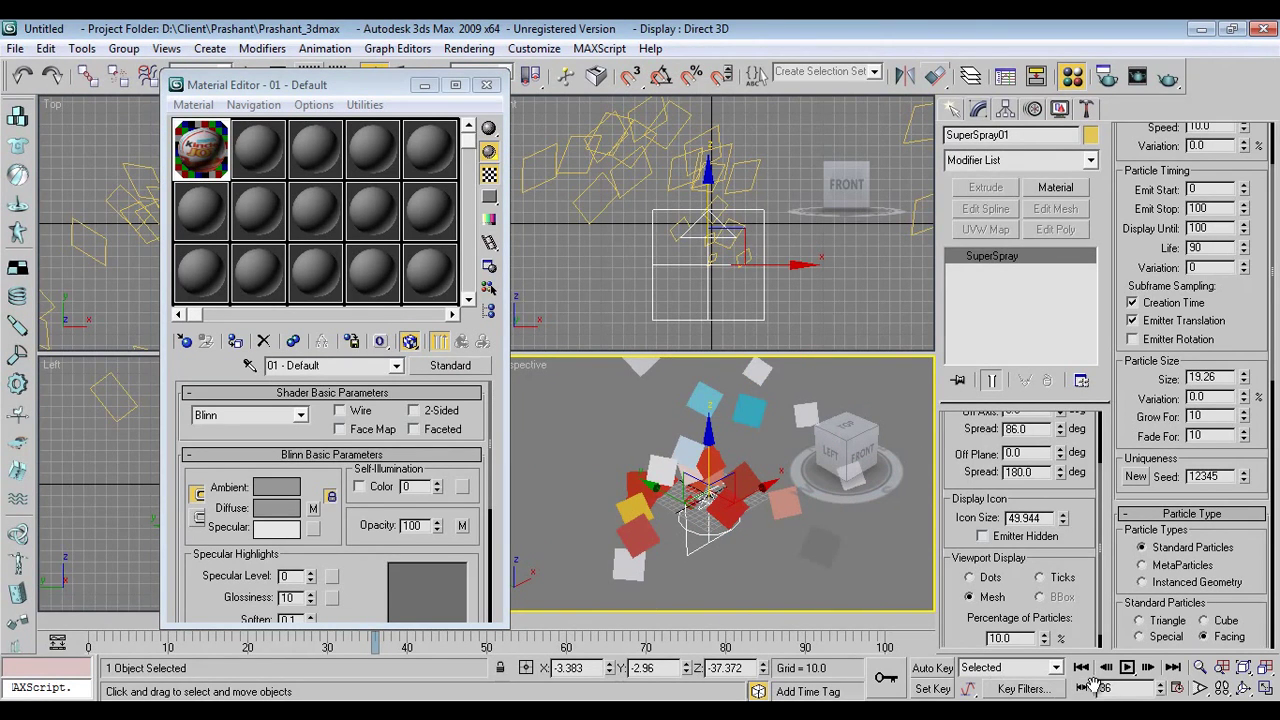
left_click(1126, 667)
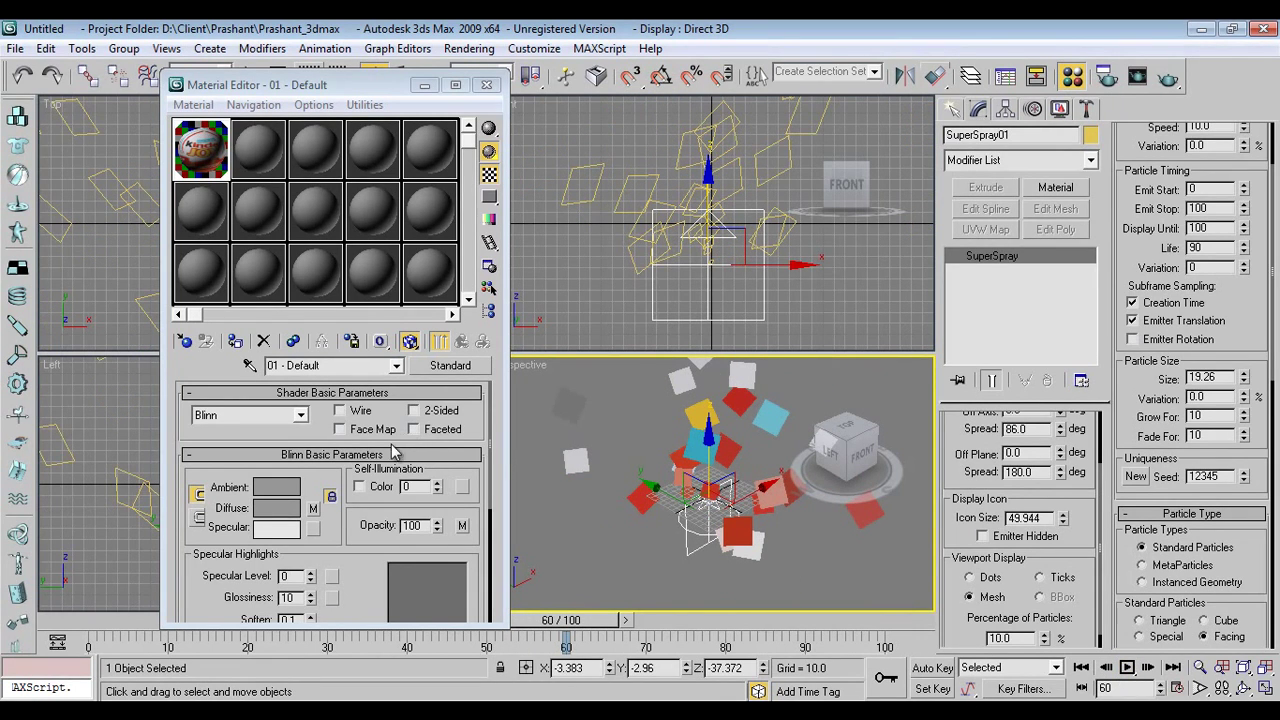
Enable Face Map on the egg material and check the particle animation from the first frame in the Perspective view.
left_click(378, 431)
scroll(667, 478, "up", 2)
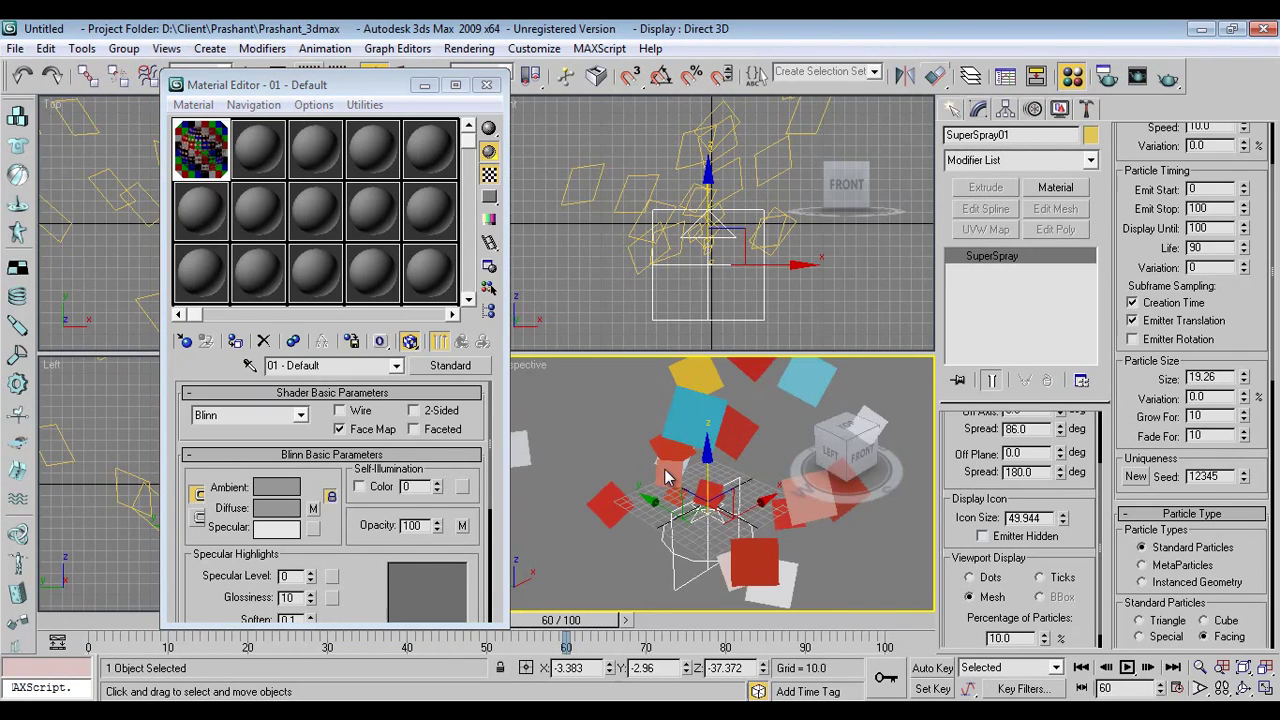
left_click(1081, 666)
left_click(1126, 667)
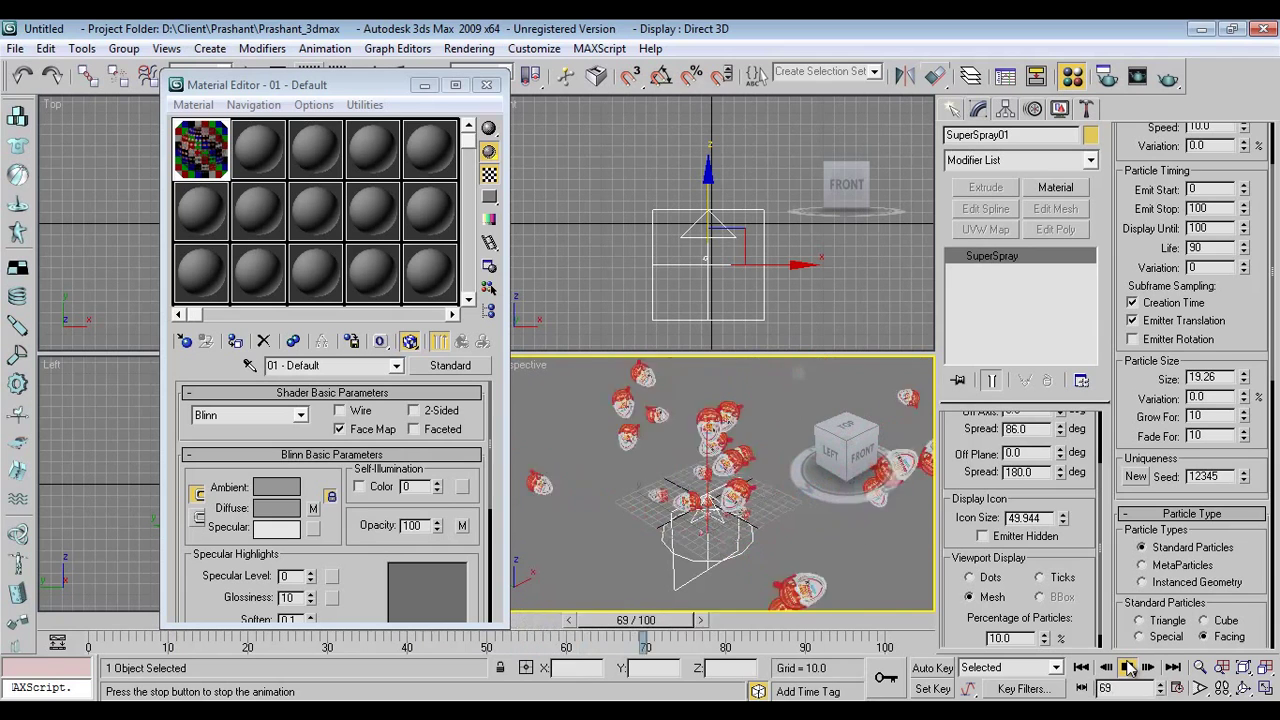
left_click(1126, 667)
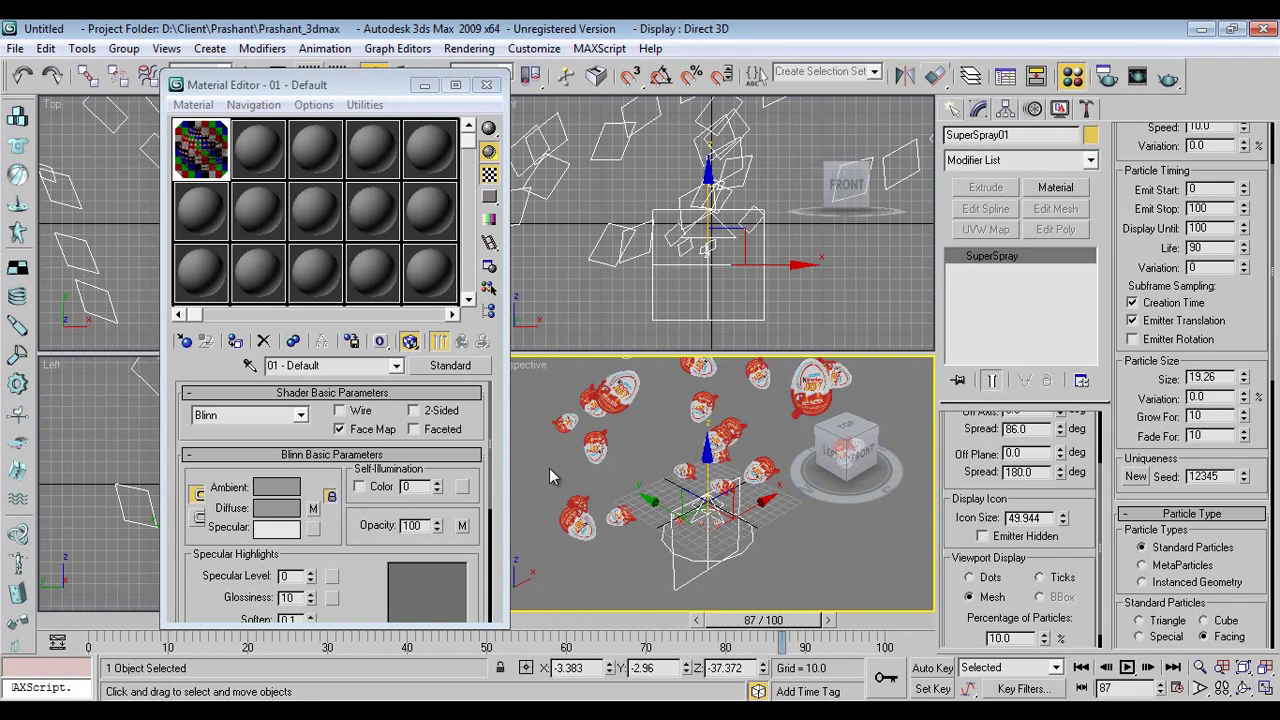
middle_click_drag(549, 468, 549, 468, "alt")
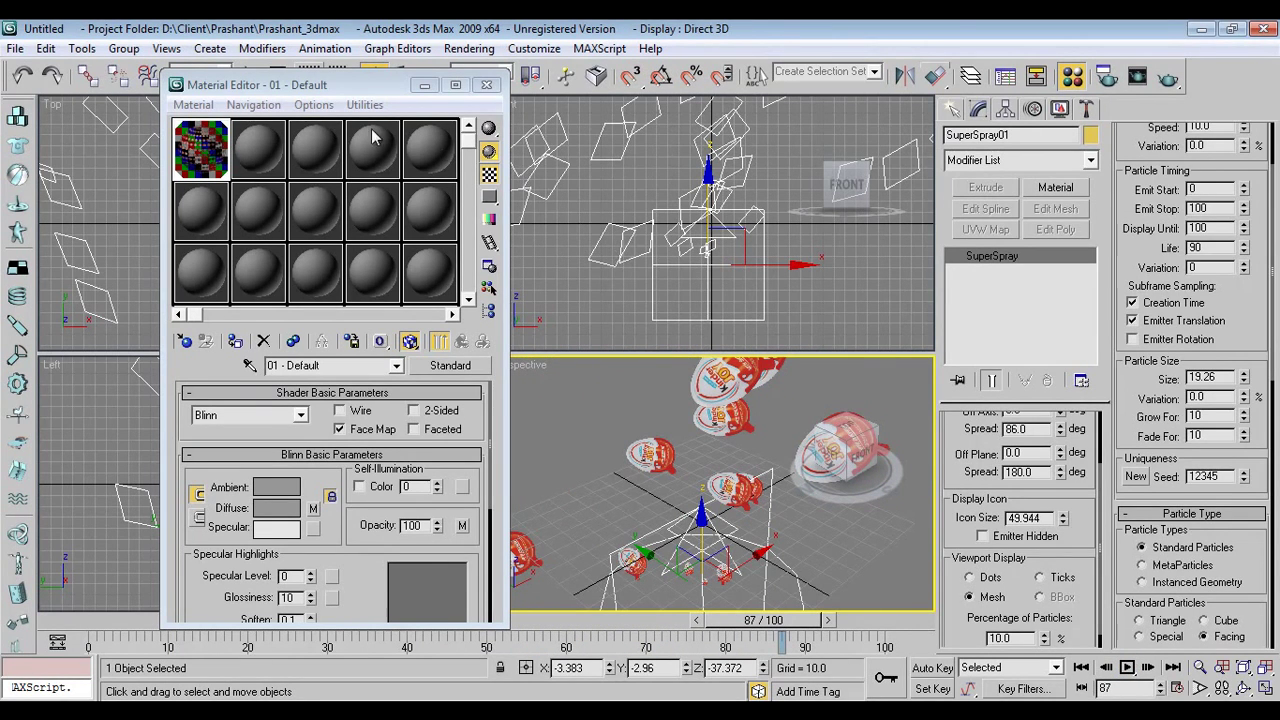
left_click(486, 85)
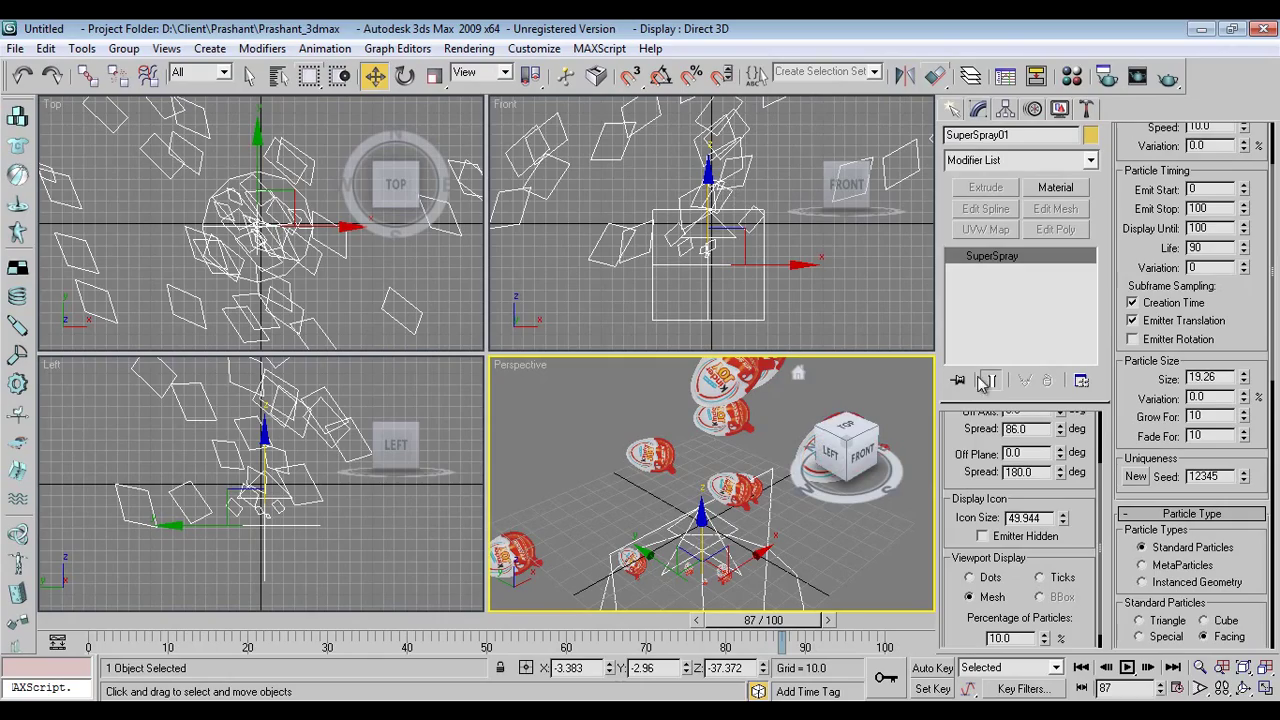
Set the Super Spray's particle Size to about 46.4 and its Spin Time to 190, checking the animation from the first frame.
left_click_drag(1245, 383, 1240, 330)
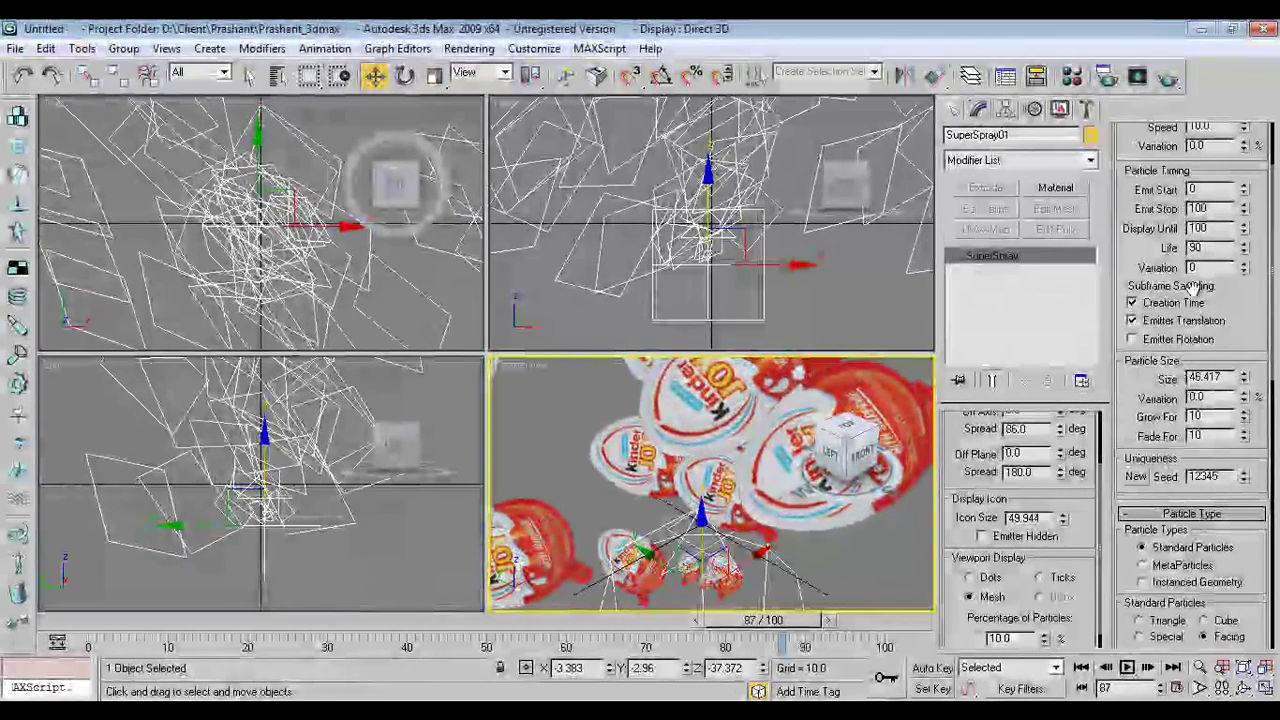
scroll(1225, 330, "down", 10)
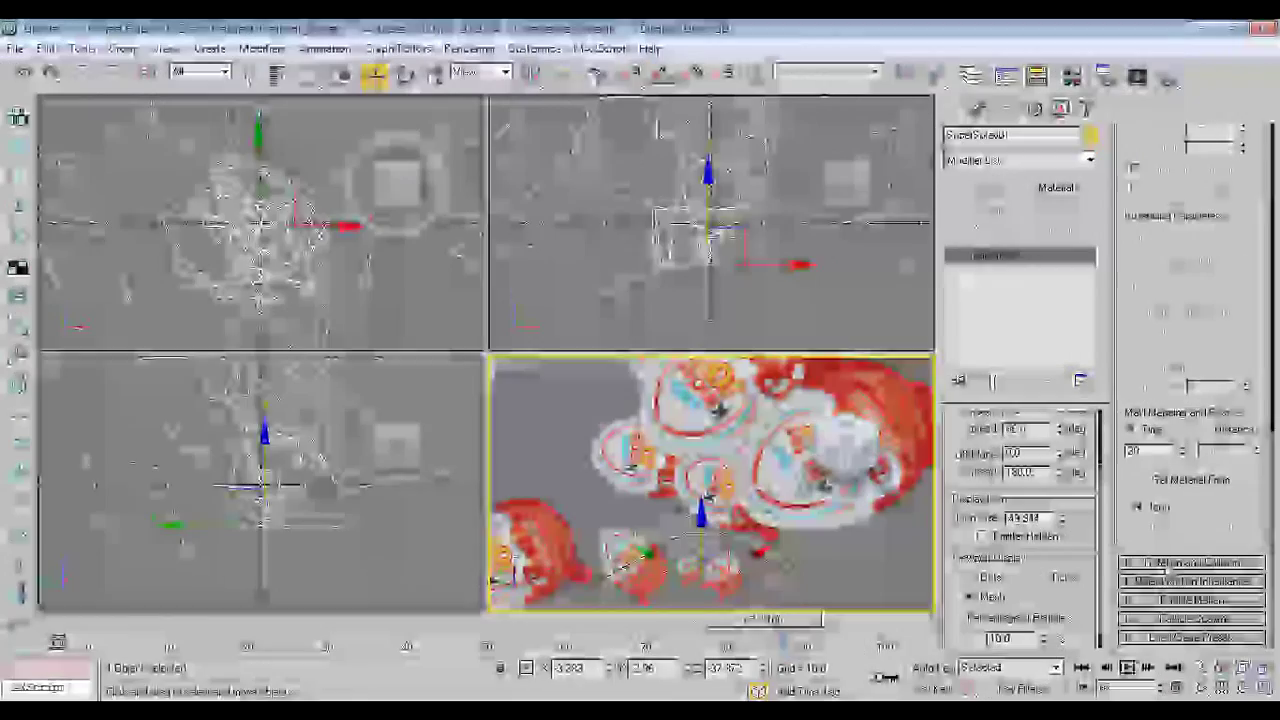
left_click(1191, 562)
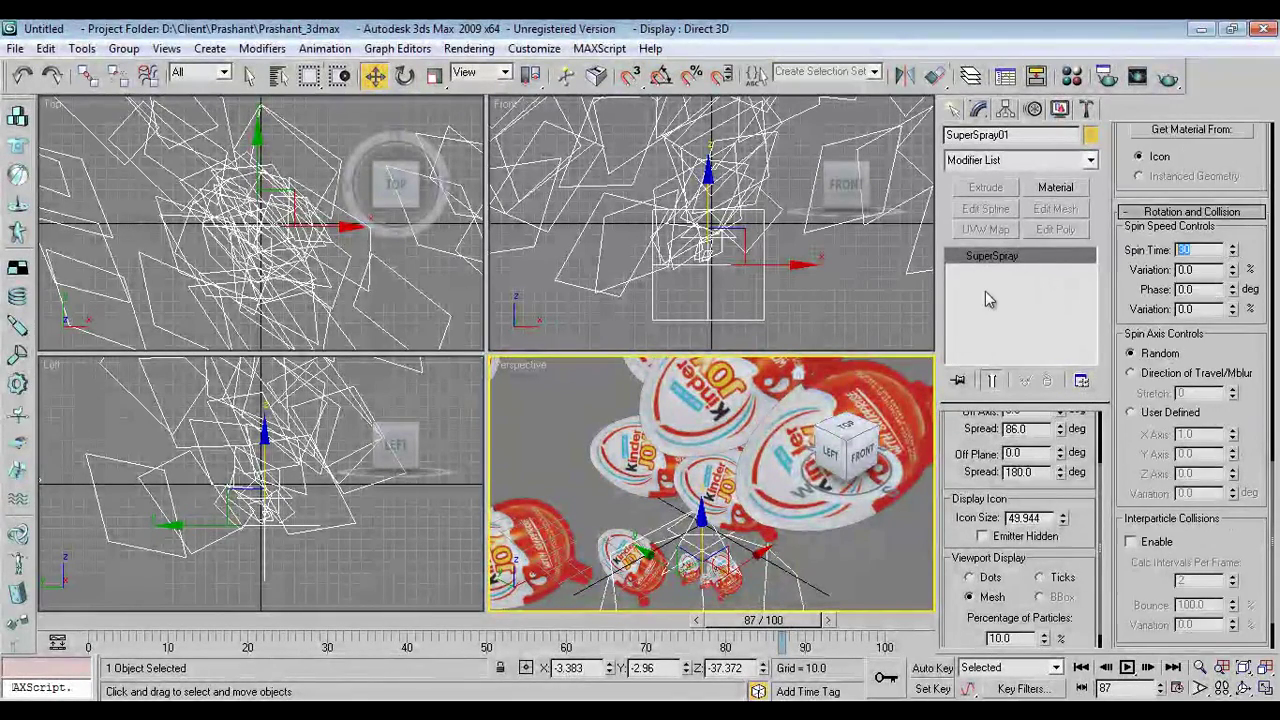
type("1")
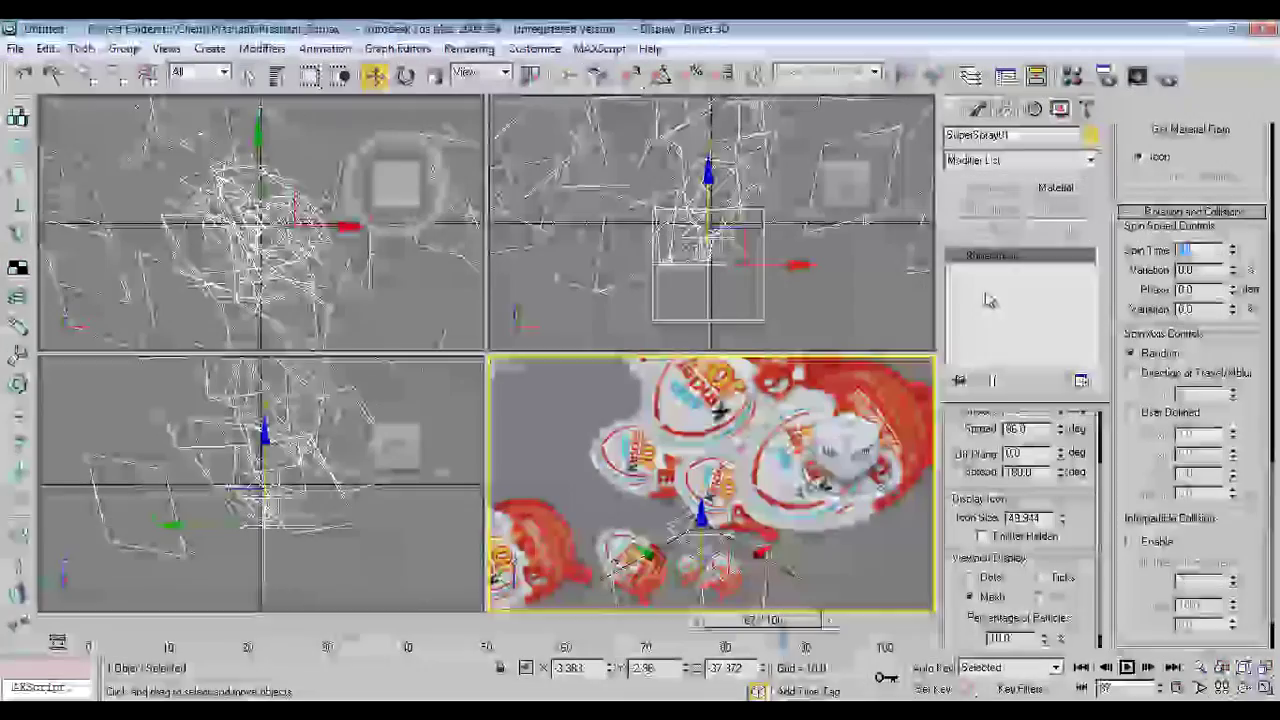
type("80")
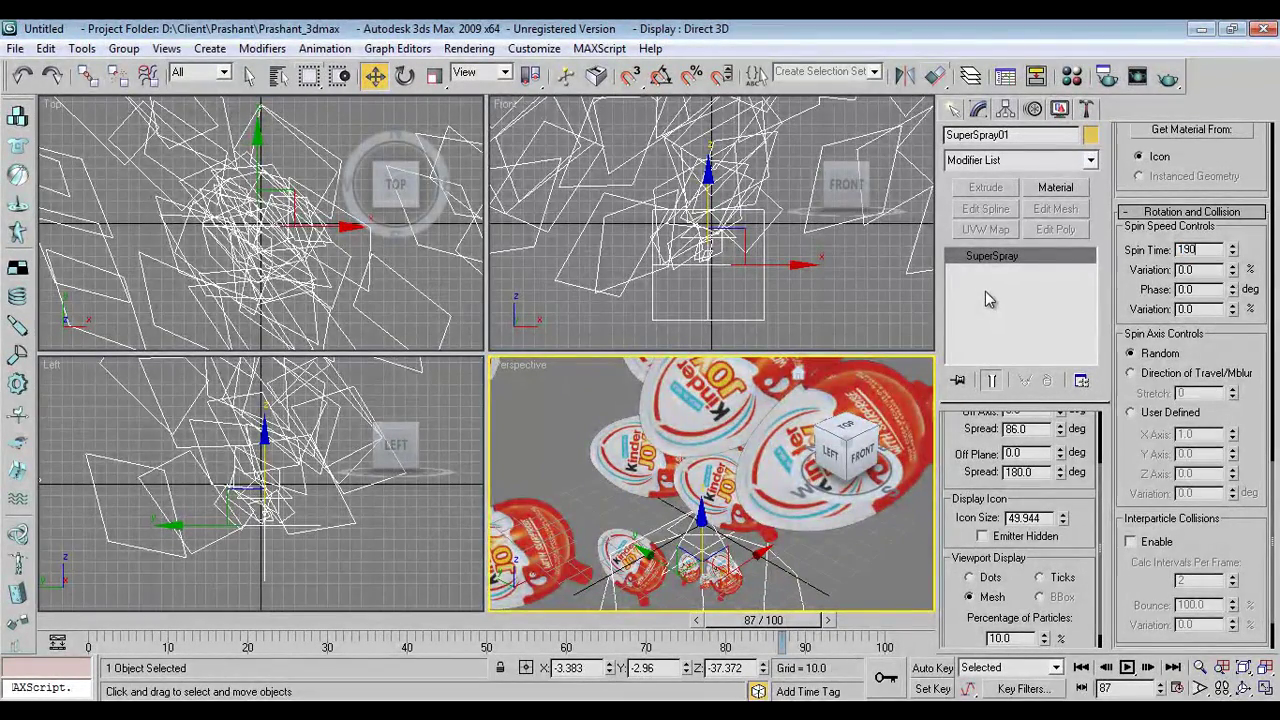
key("Return")
left_click(1083, 667)
left_click(1126, 667)
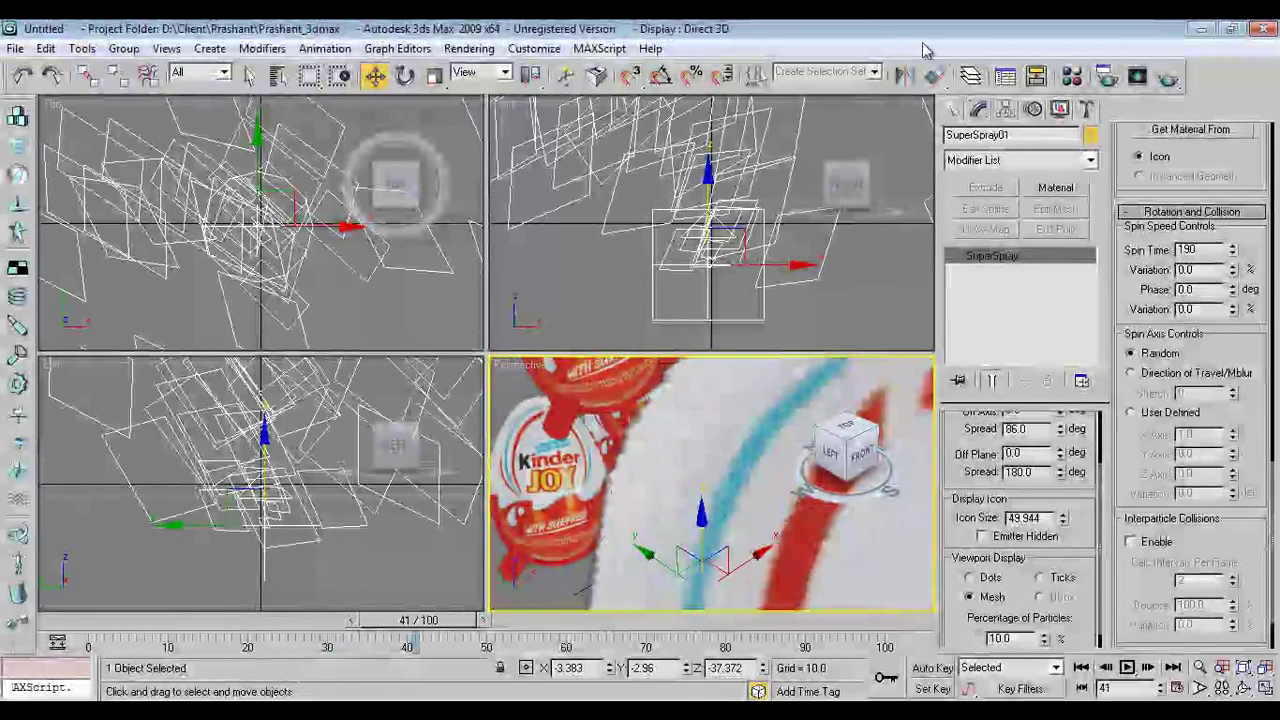
Try to mirror the Super Spray along the Y axis in the Left view without cloning, and preview the animation.
left_click(954, 109)
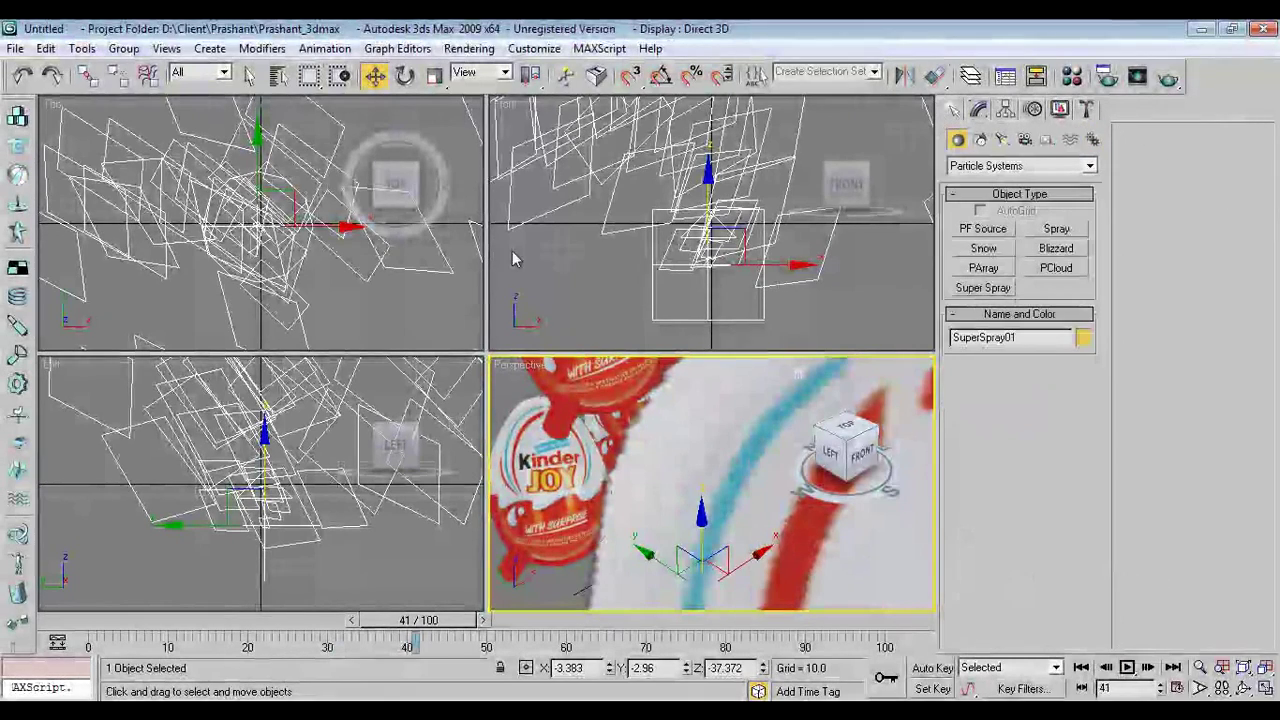
left_click(1081, 667)
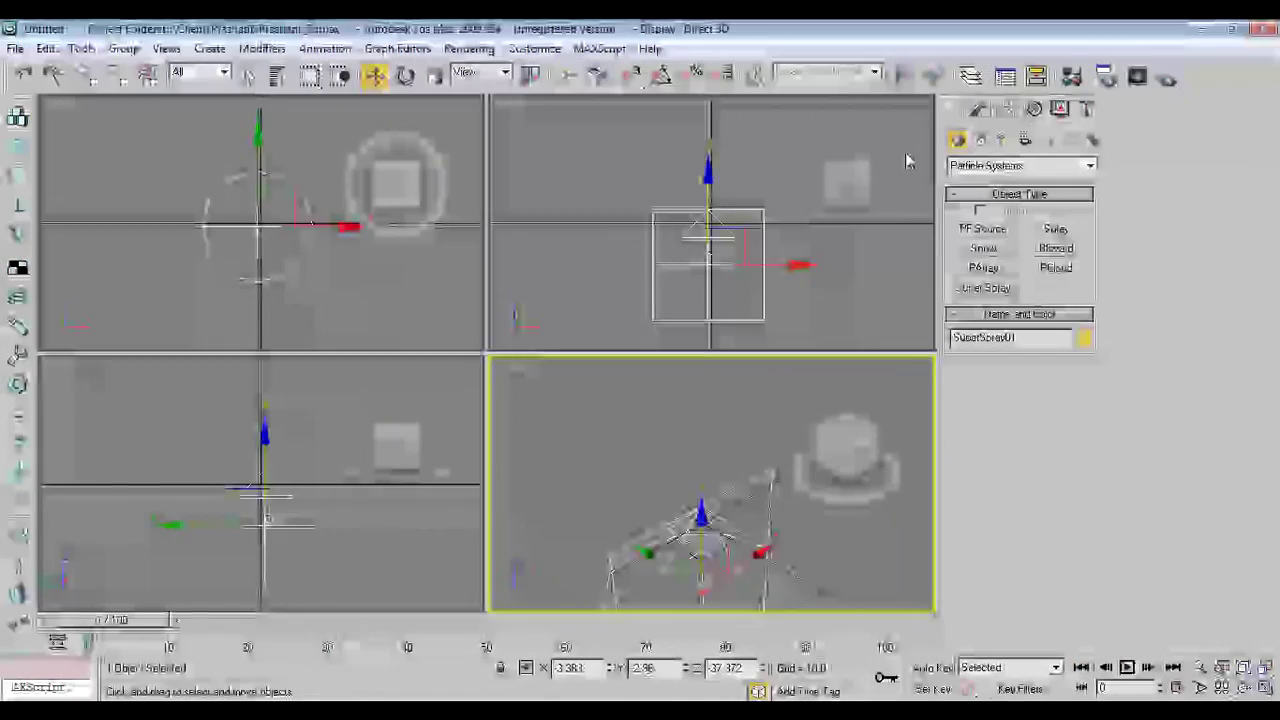
left_click(270, 484)
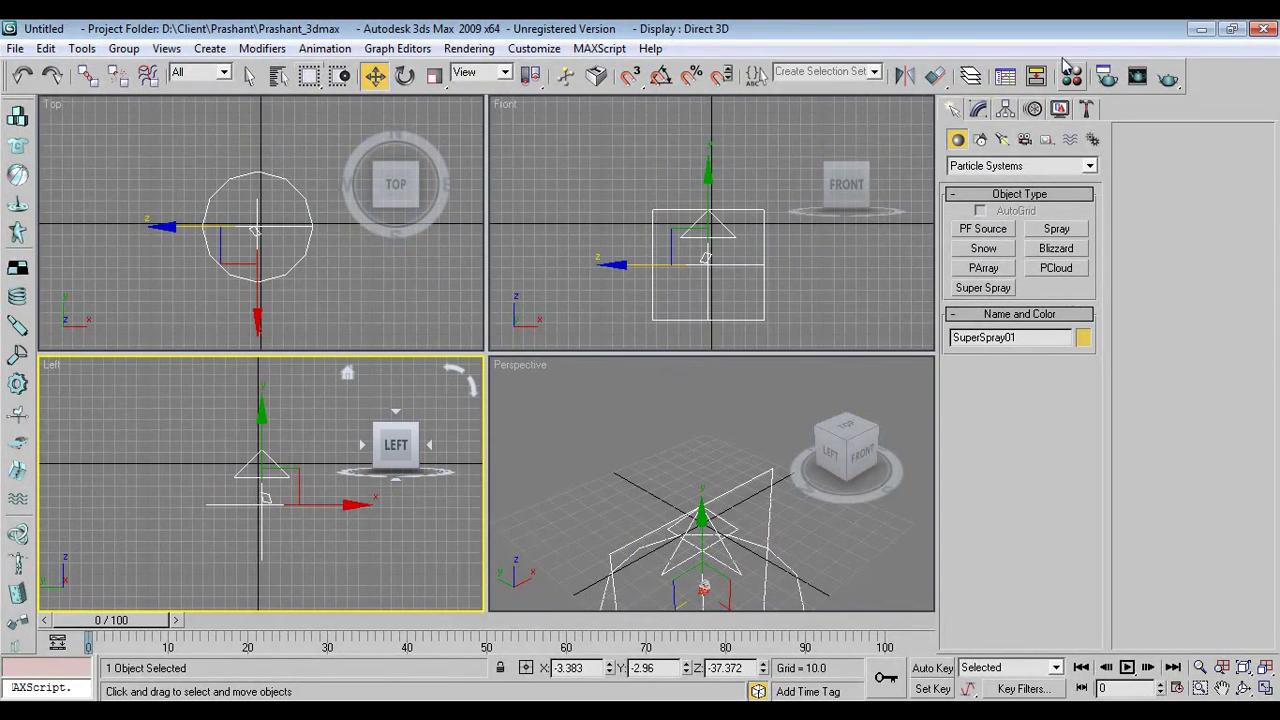
left_click(903, 76)
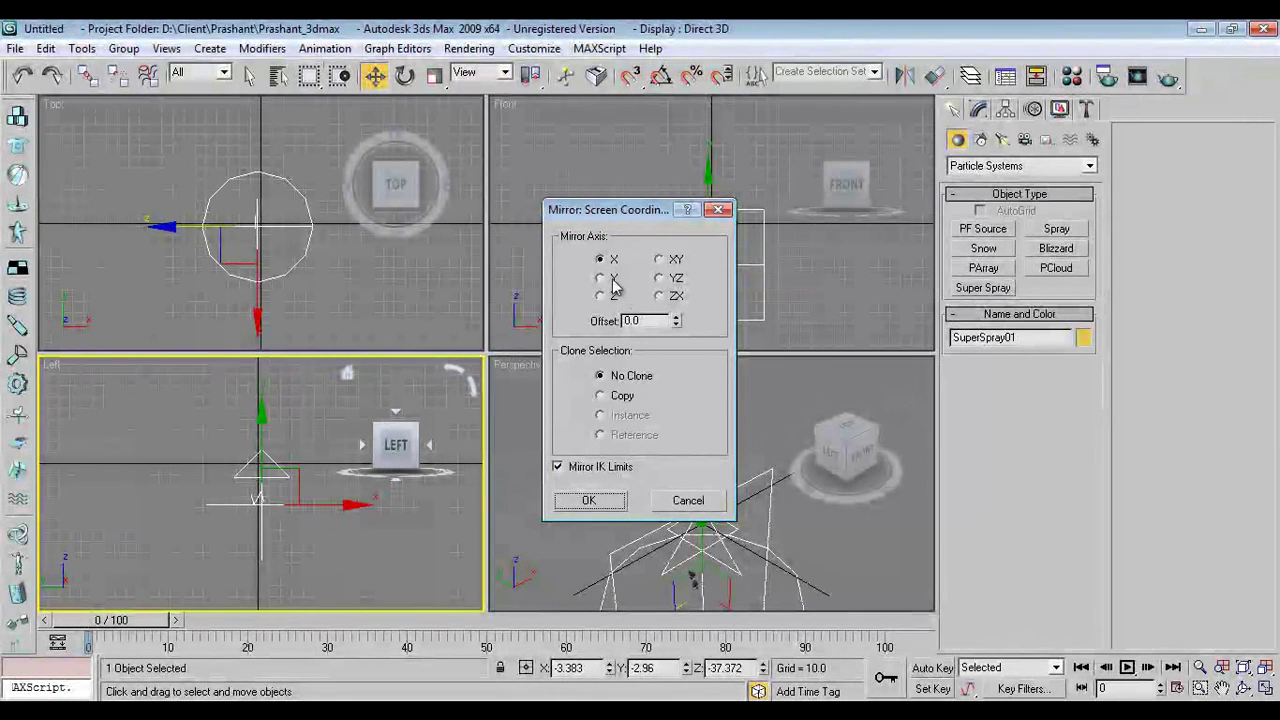
left_click(613, 280)
left_click(590, 500)
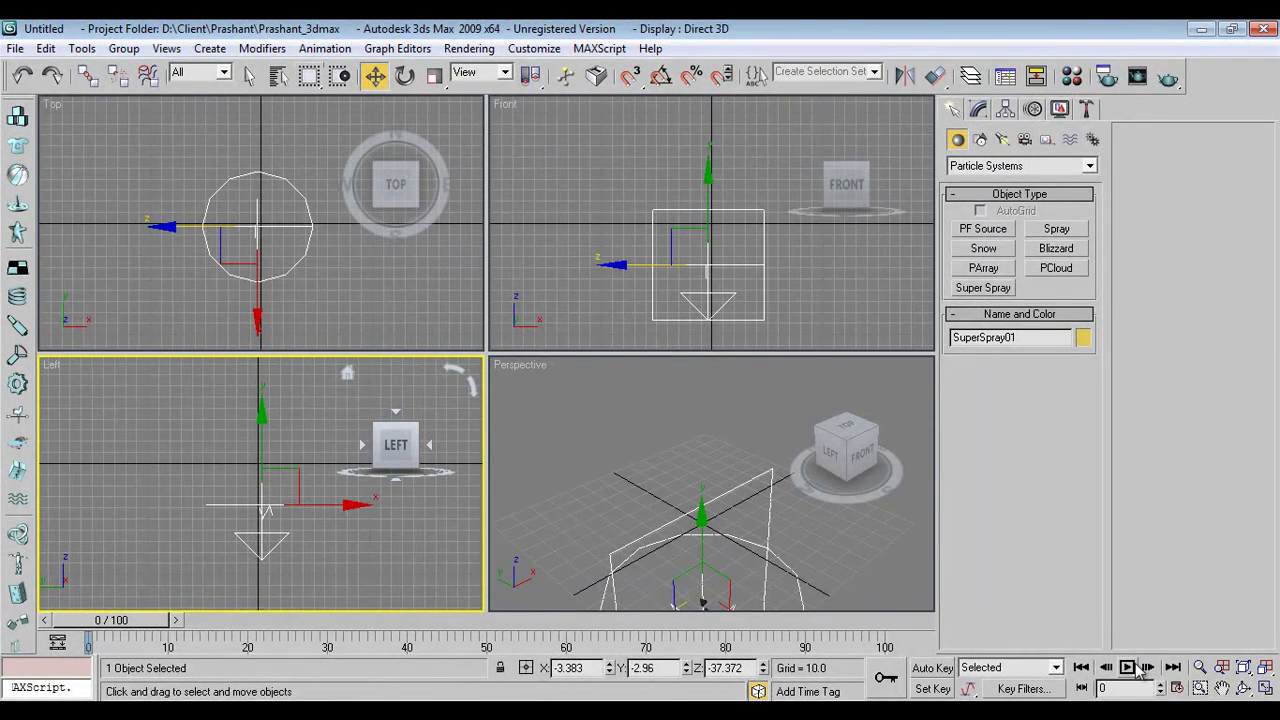
left_click(1127, 667)
left_click(660, 490)
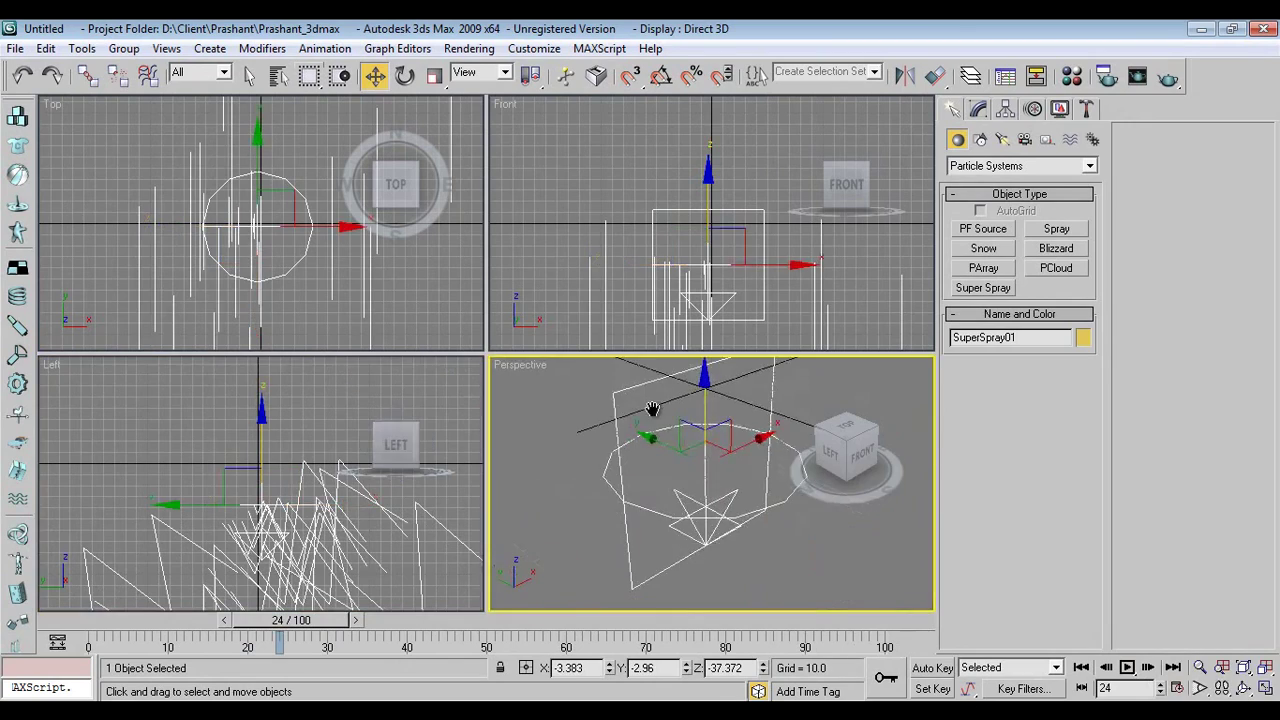
left_click(1083, 667)
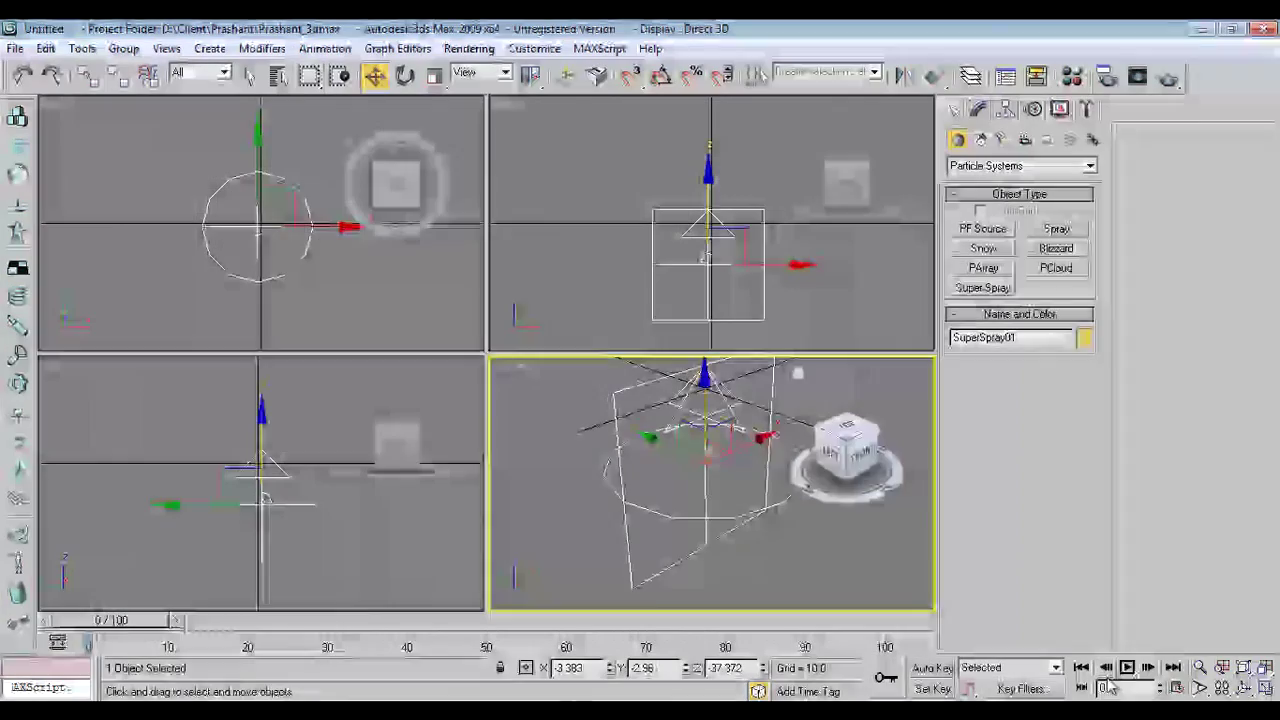
key("slash")
key("slash")
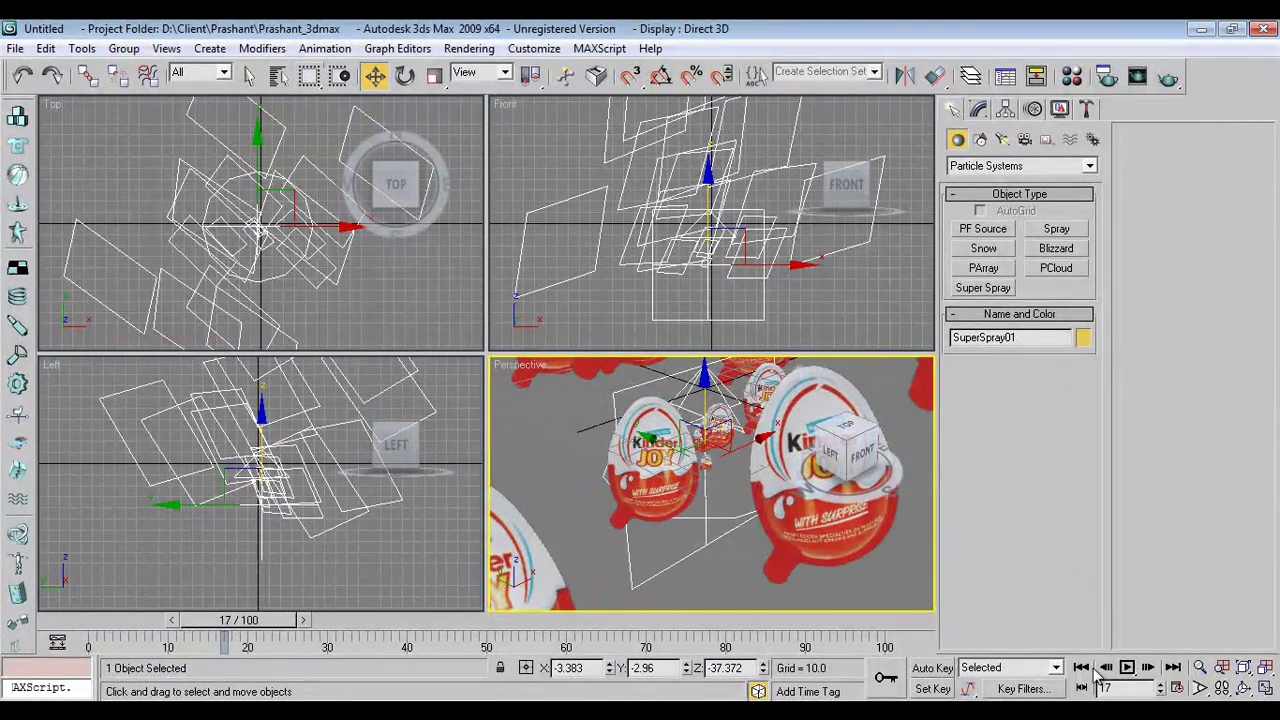
At frame 0, rotate the Super Spray emitter about 179 degrees around X in the Top view to point it downward.
left_click(1083, 667)
left_click(270, 229)
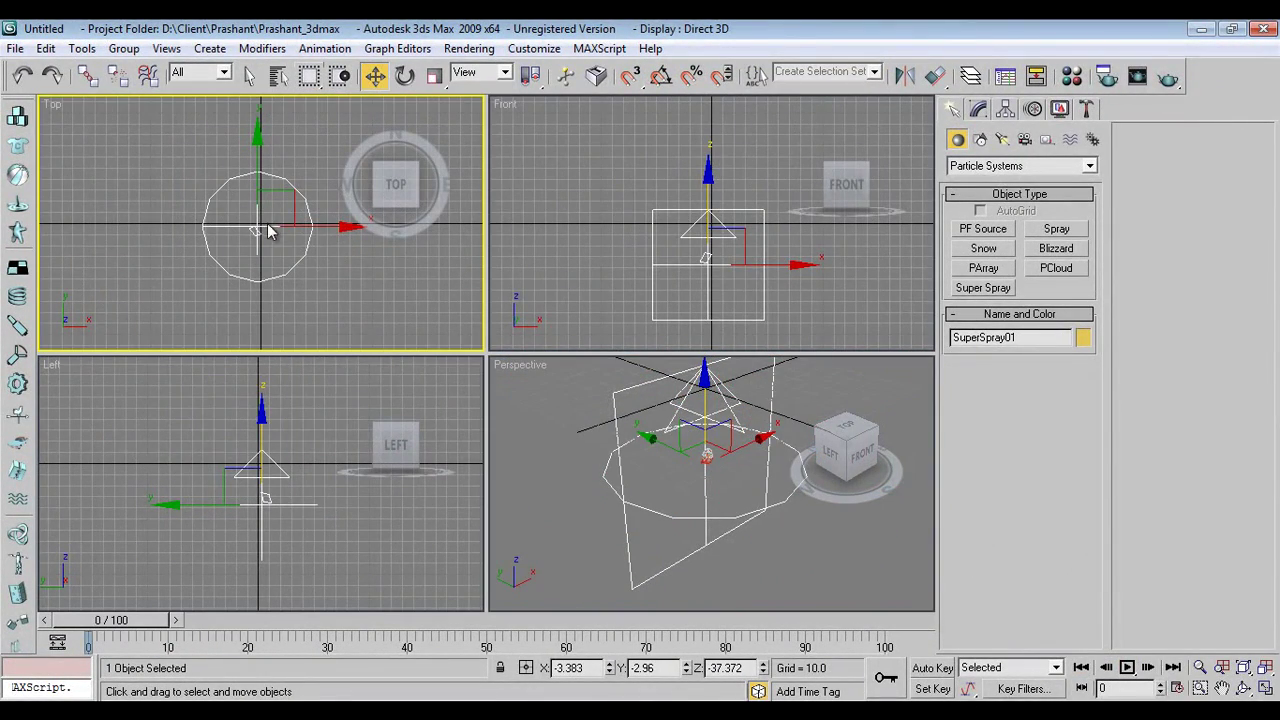
right_click(305, 270)
left_click(325, 292)
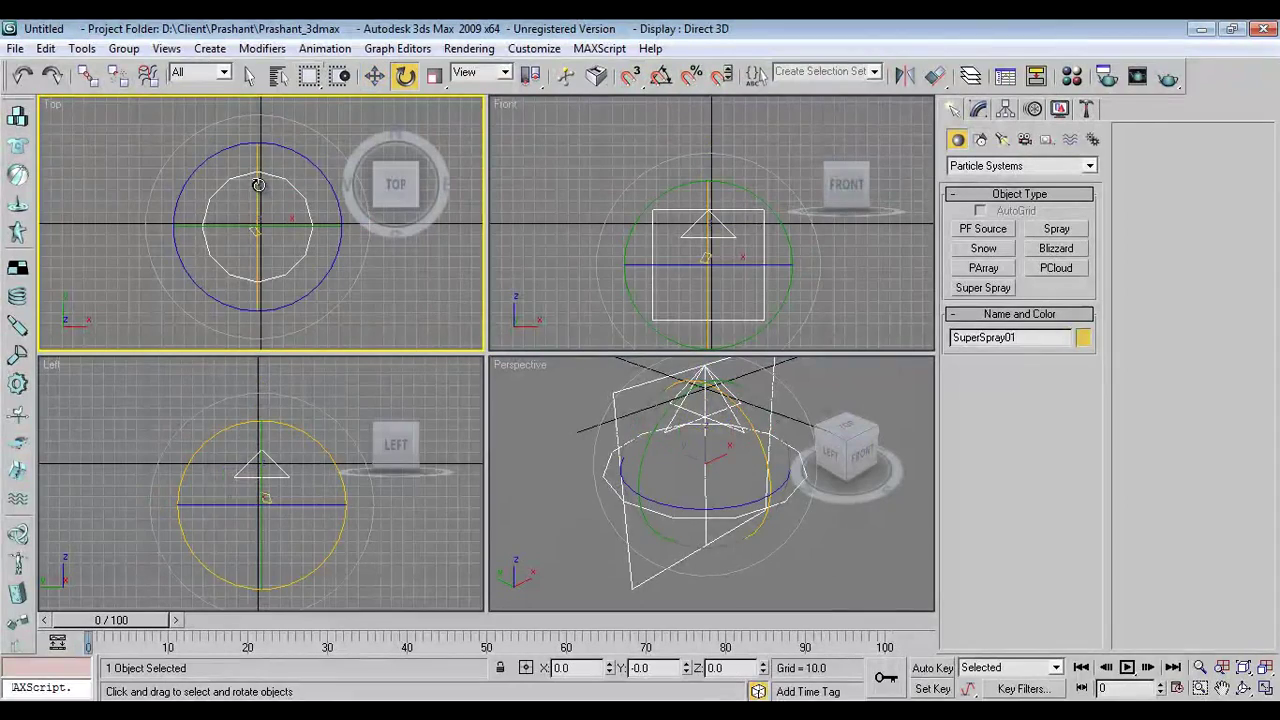
left_click_drag(258, 187, 262, 512)
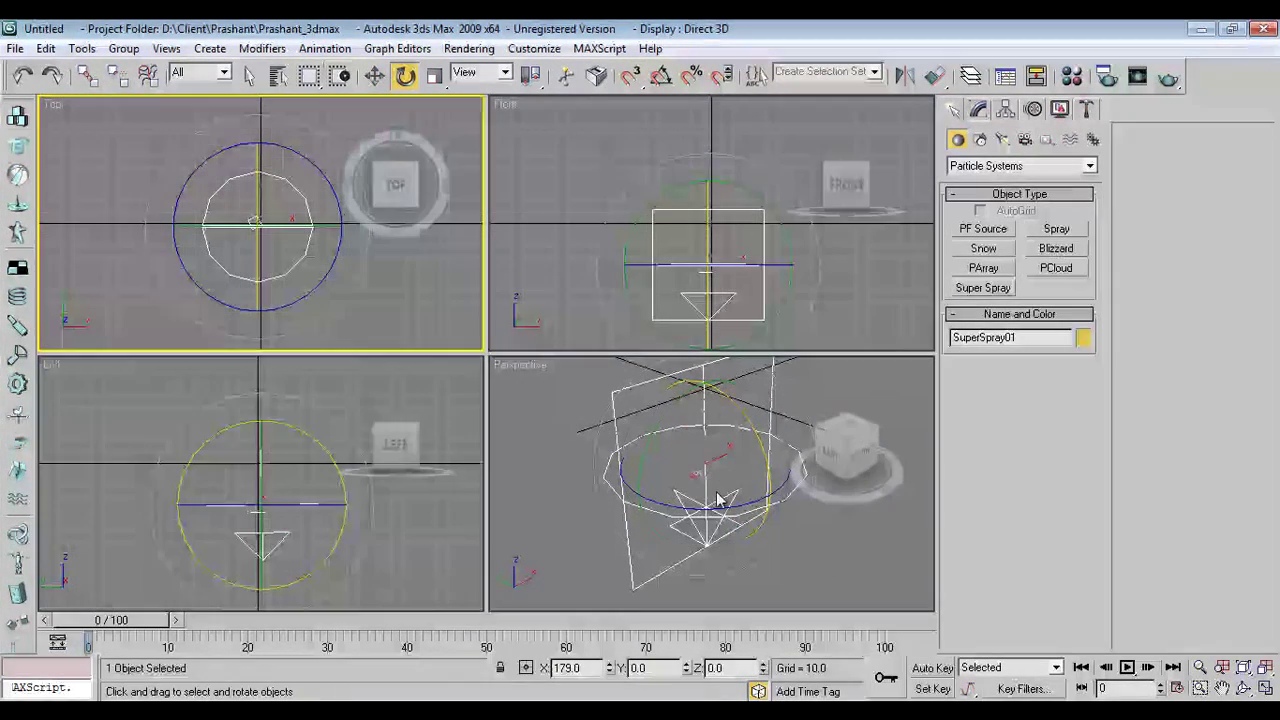
Check the downward particle animation in a wider Perspective view.
left_click(1148, 667)
left_click(1148, 667)
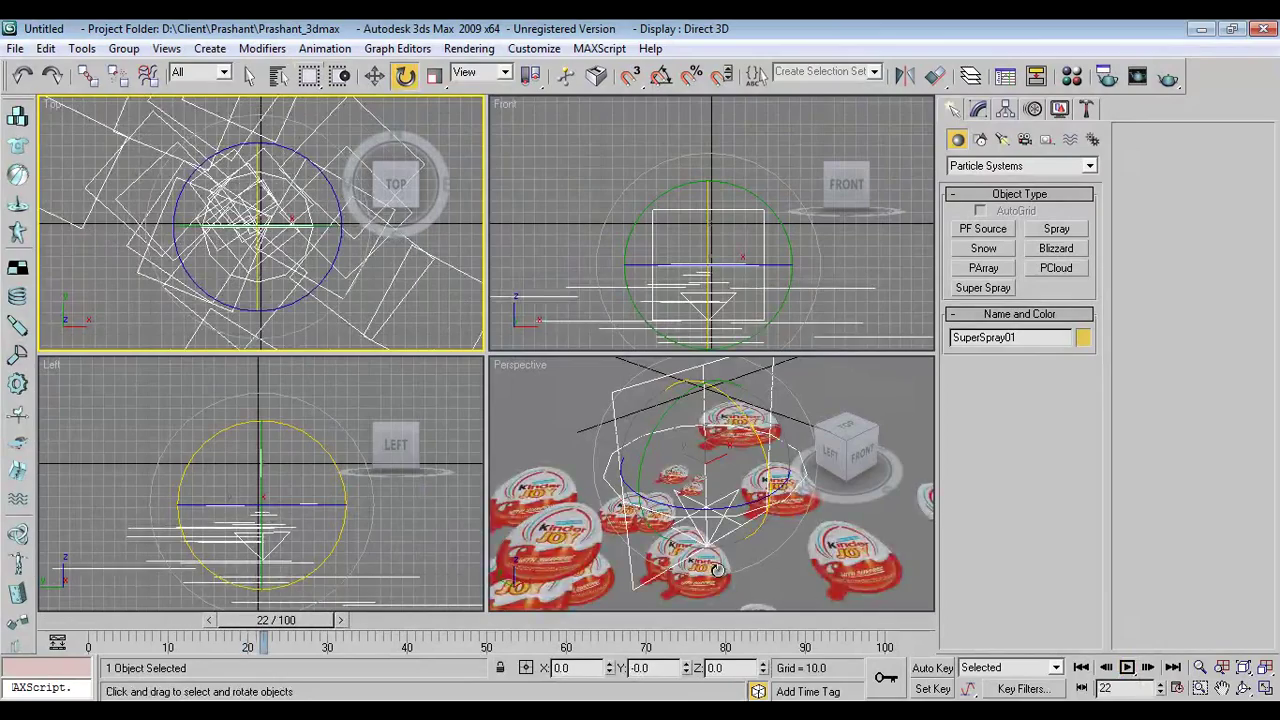
middle_click_drag(748, 565, 770, 540)
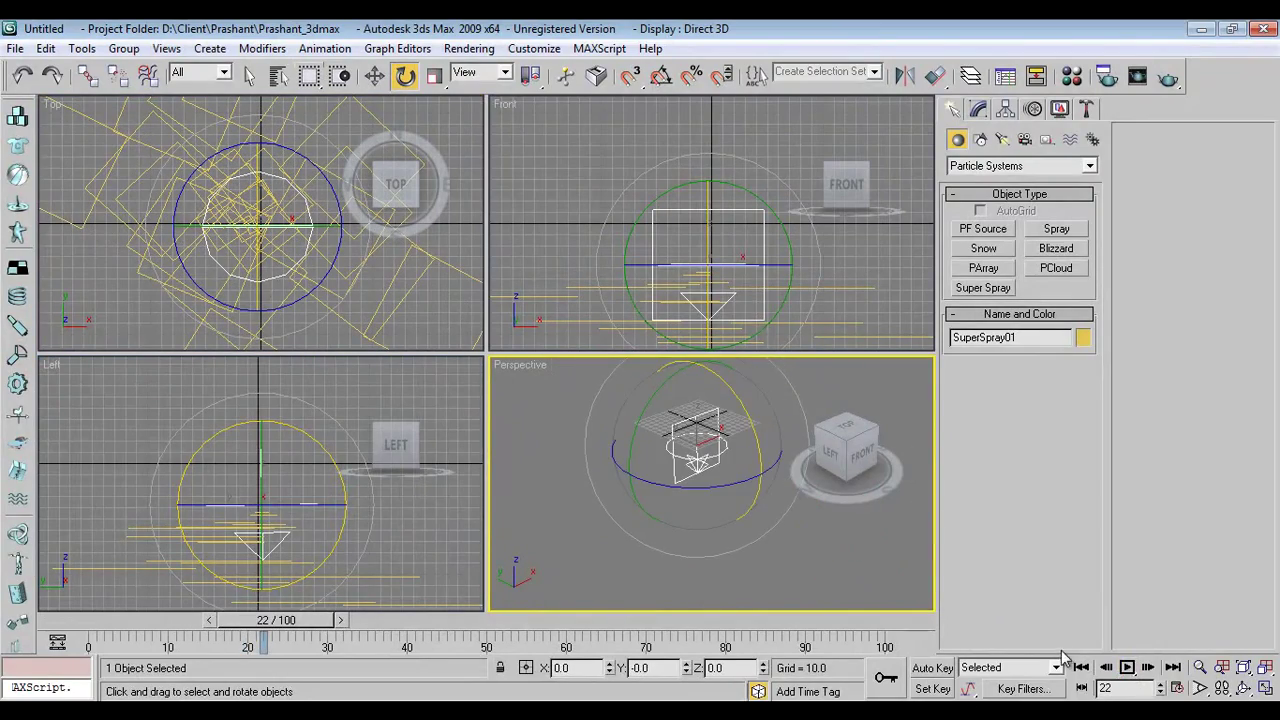
left_click(1127, 668)
left_click(1127, 668)
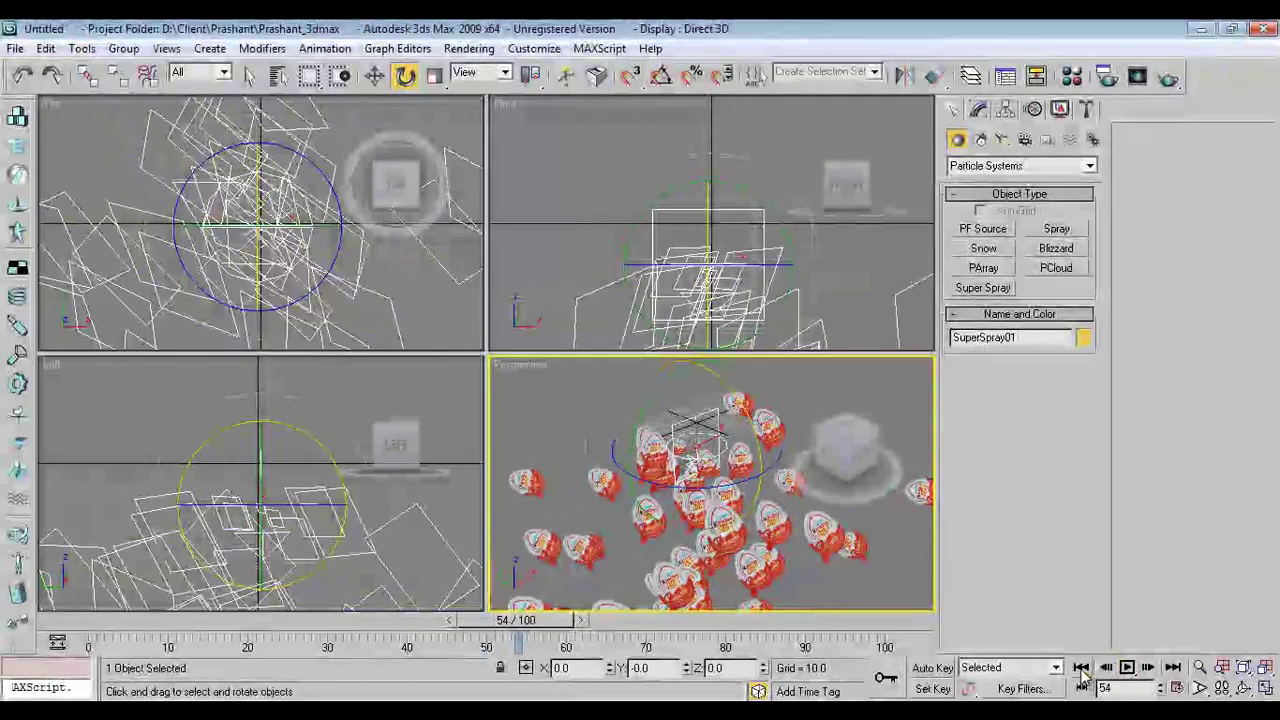
Move the Super Spray emitter straight up to about Z 207.4 from the first frame and preview the falling particles.
left_click(1081, 668)
middle_click_drag(375, 445, 371, 540)
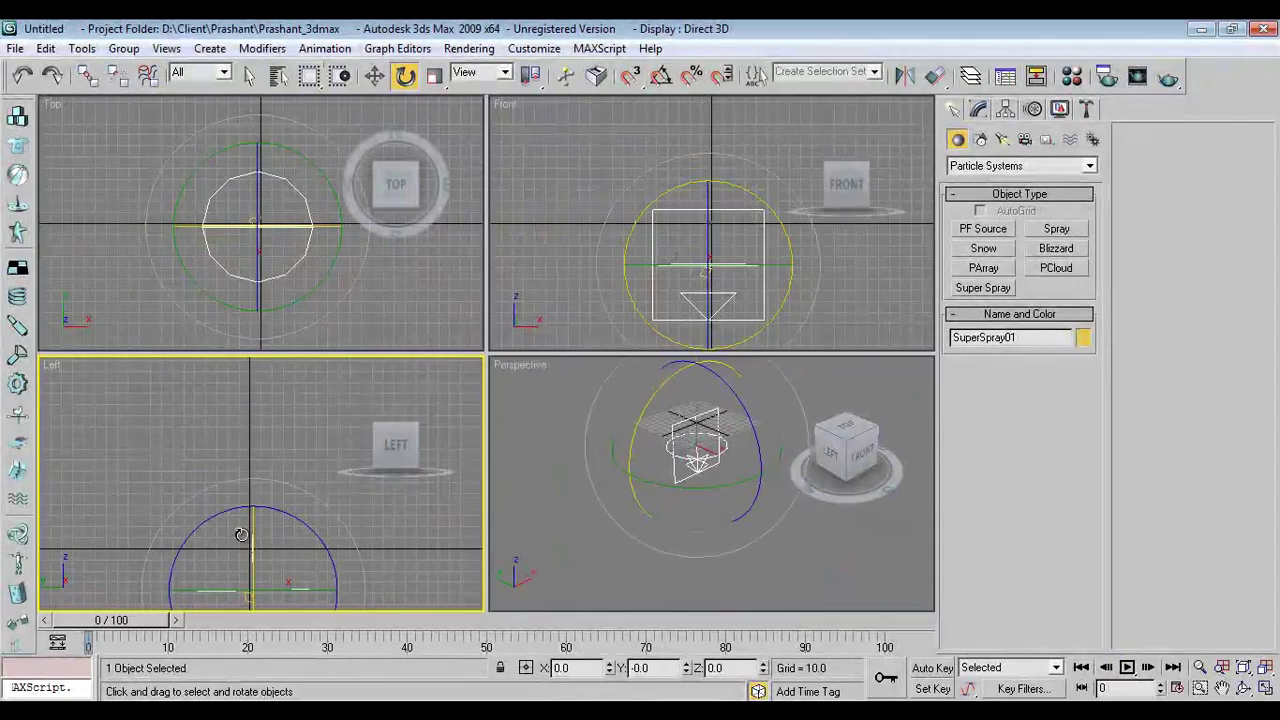
key("w")
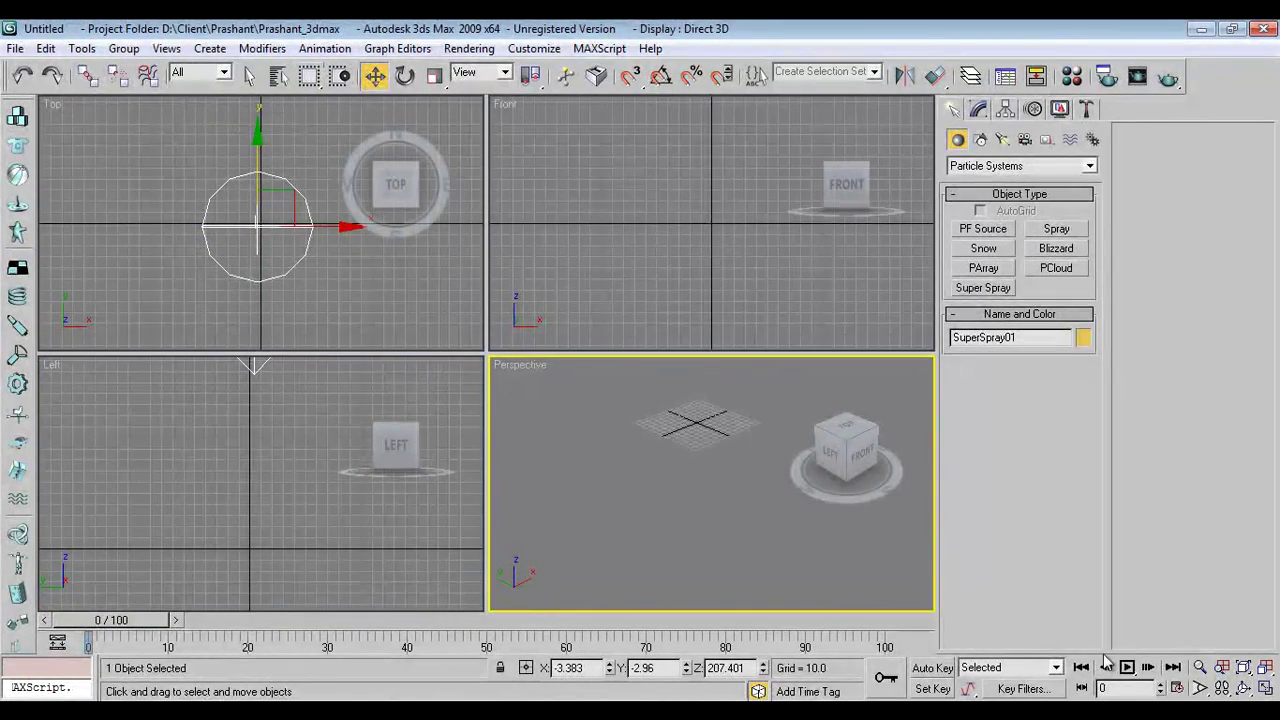
left_click(1127, 668)
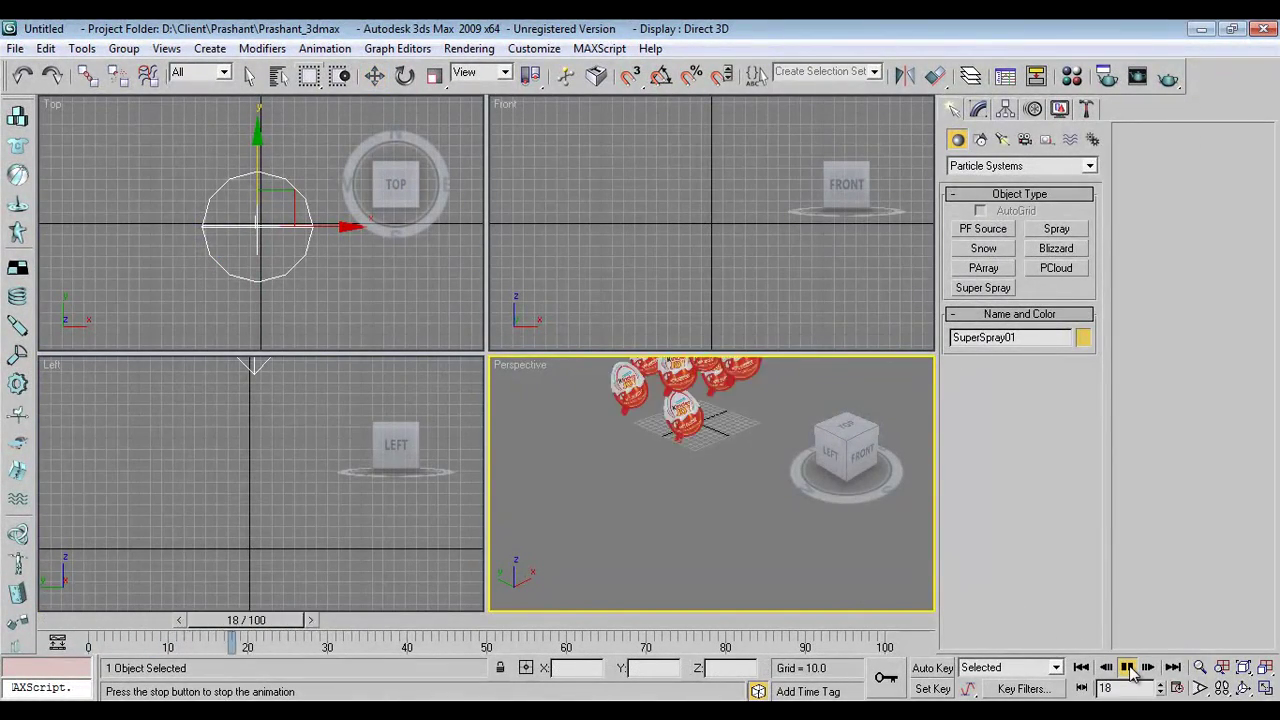
left_click(1128, 668)
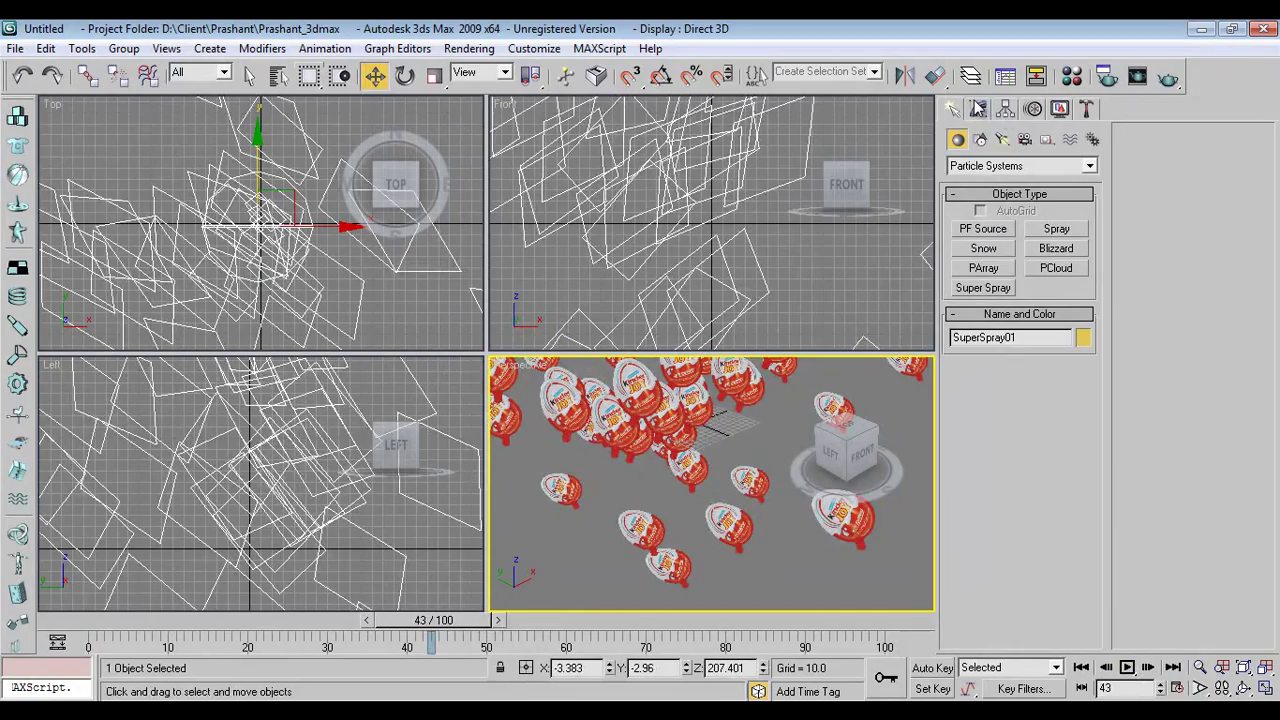
Set the particle Speed to 5 and play the animation in the maximized Perspective view.
left_click(978, 108)
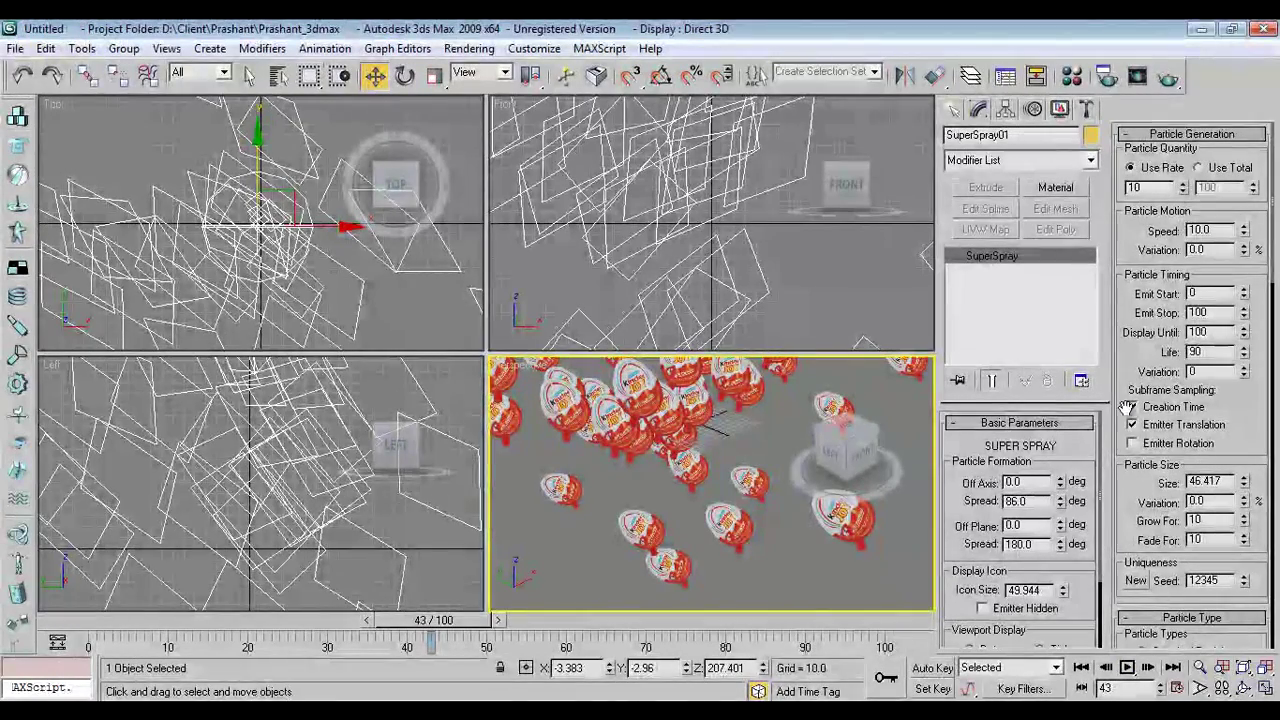
scroll(1087, 456, "down", 2)
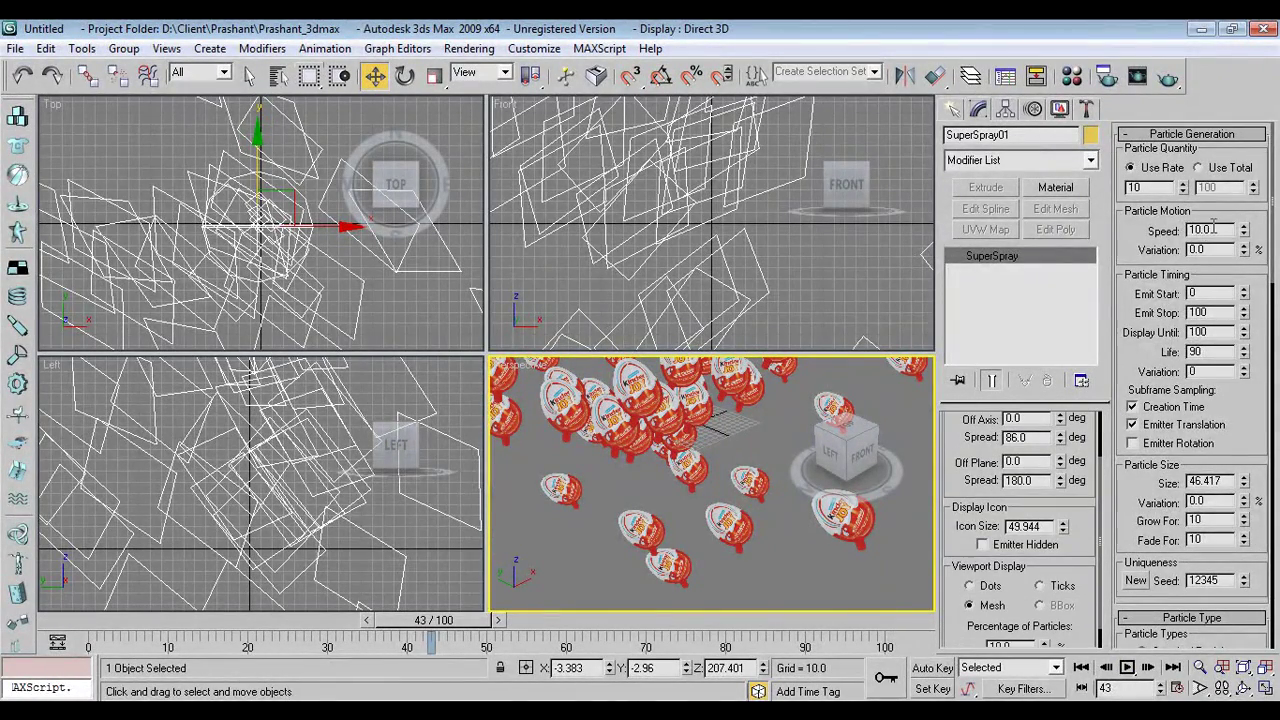
type("5")
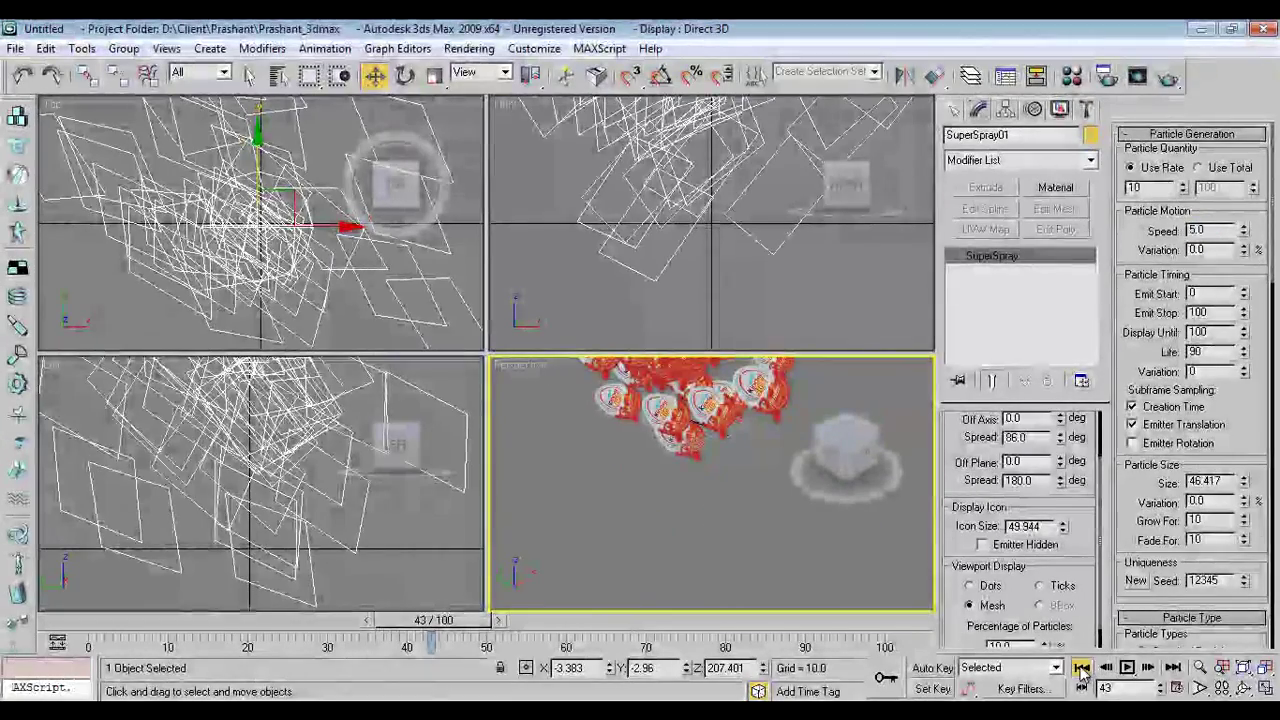
left_click(1081, 667)
left_click(1127, 667)
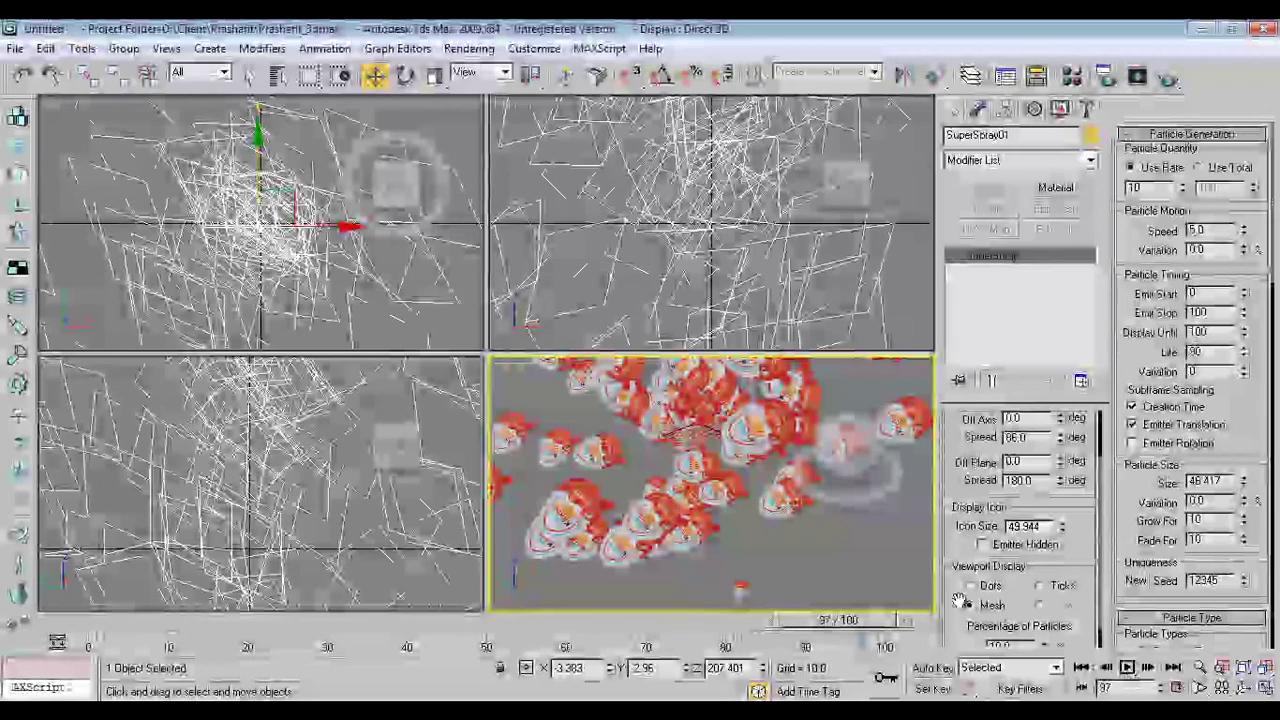
key("alt+w")
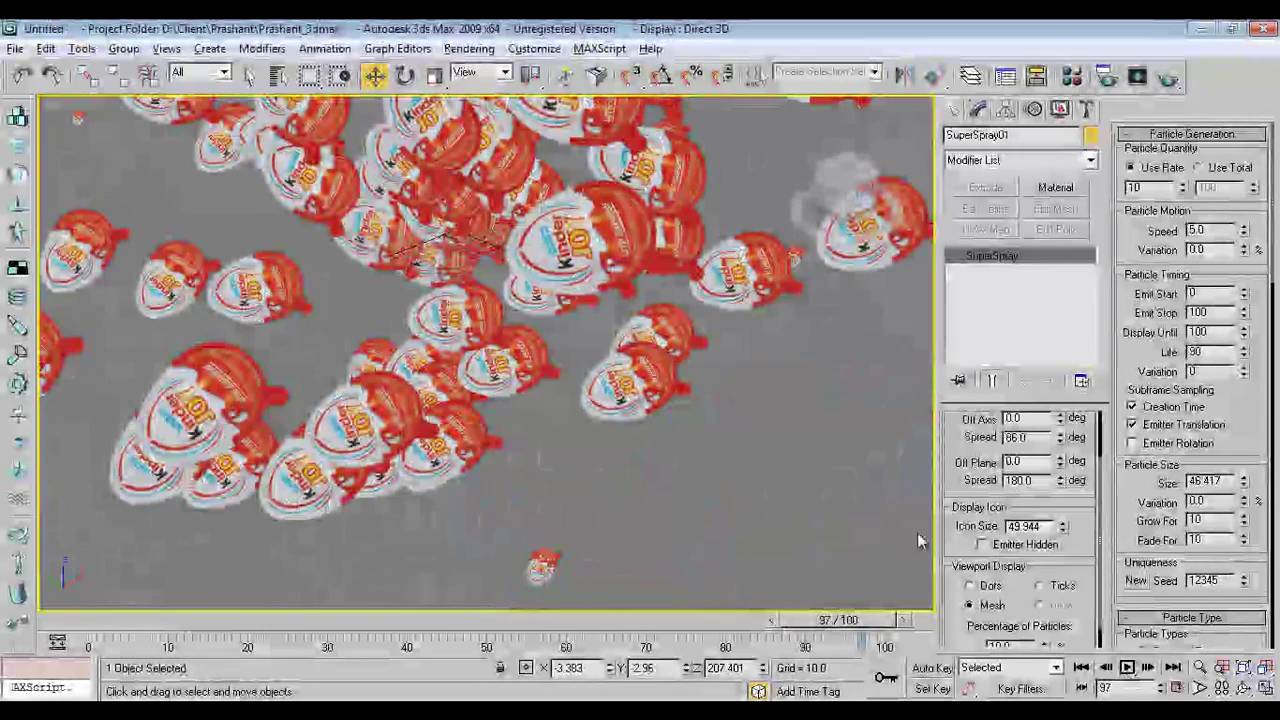
left_click(1127, 668)
Set the animation's End Time to 200 frames in the time configuration.
left_click(1176, 688)
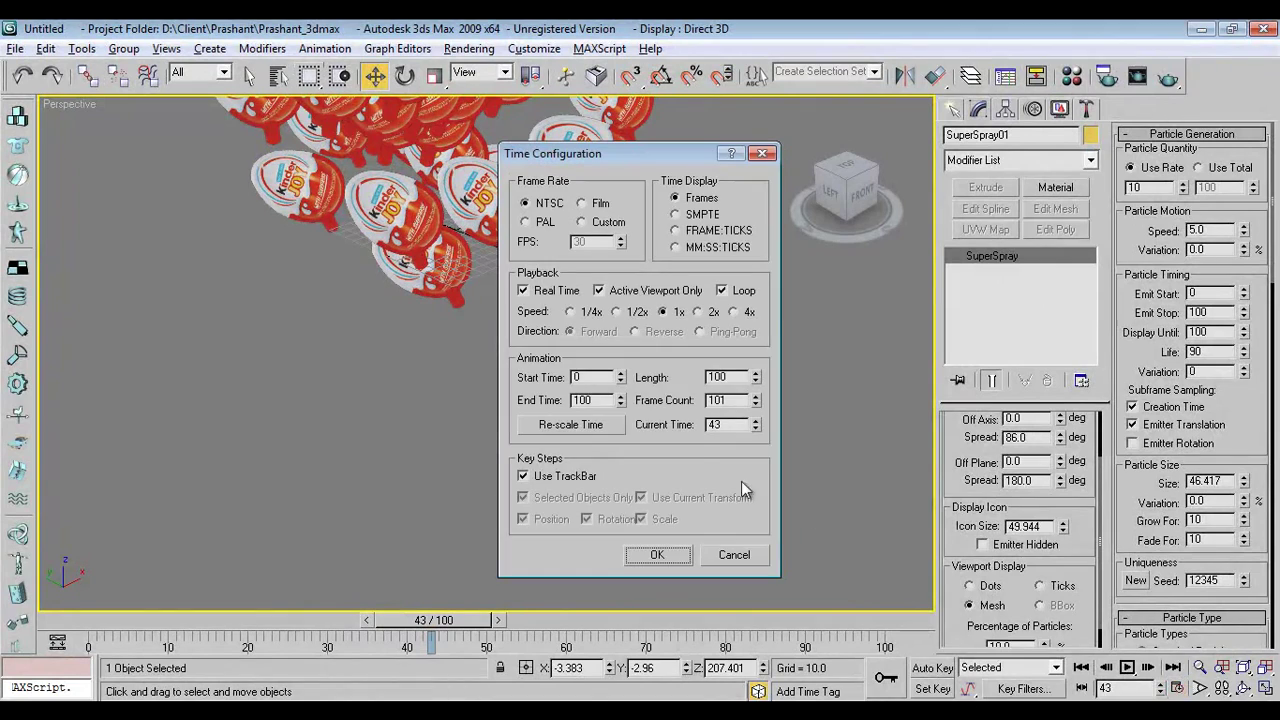
left_click_drag(598, 400, 566, 401)
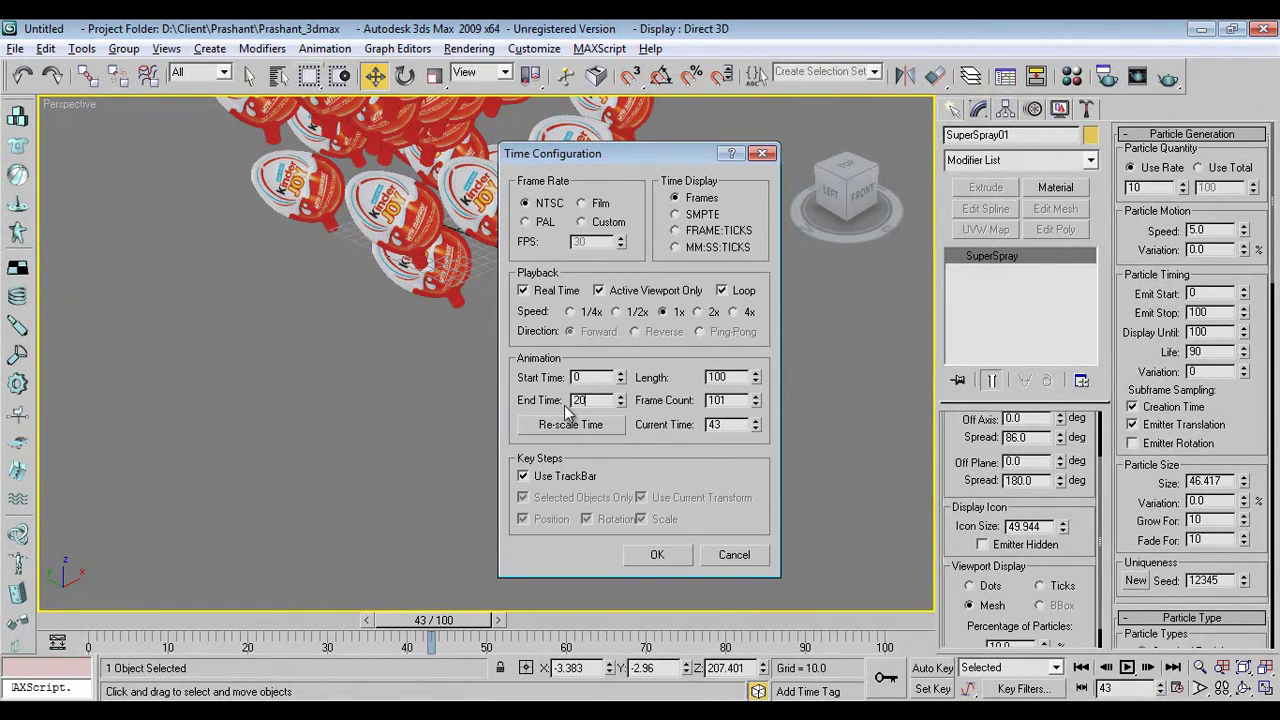
left_click(672, 556)
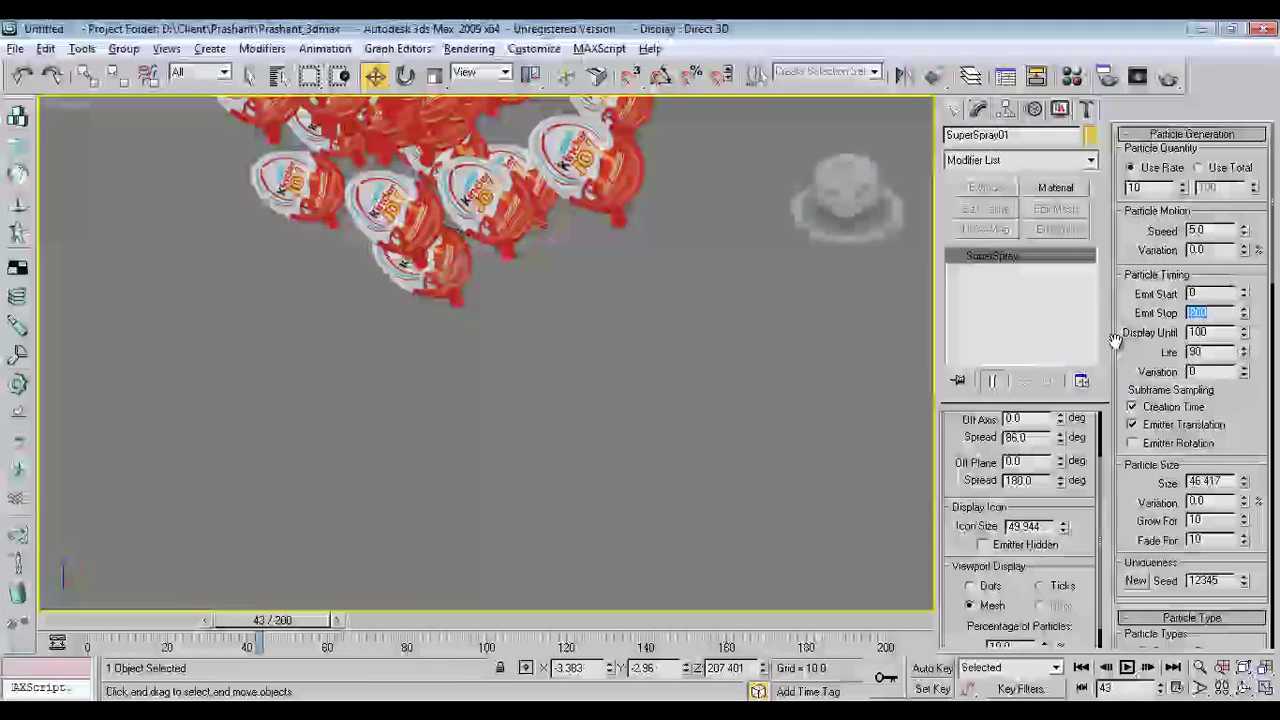
Set Emit Stop and Display Until to 200 and particle Life to 150, and play back the animation.
key("Tab")
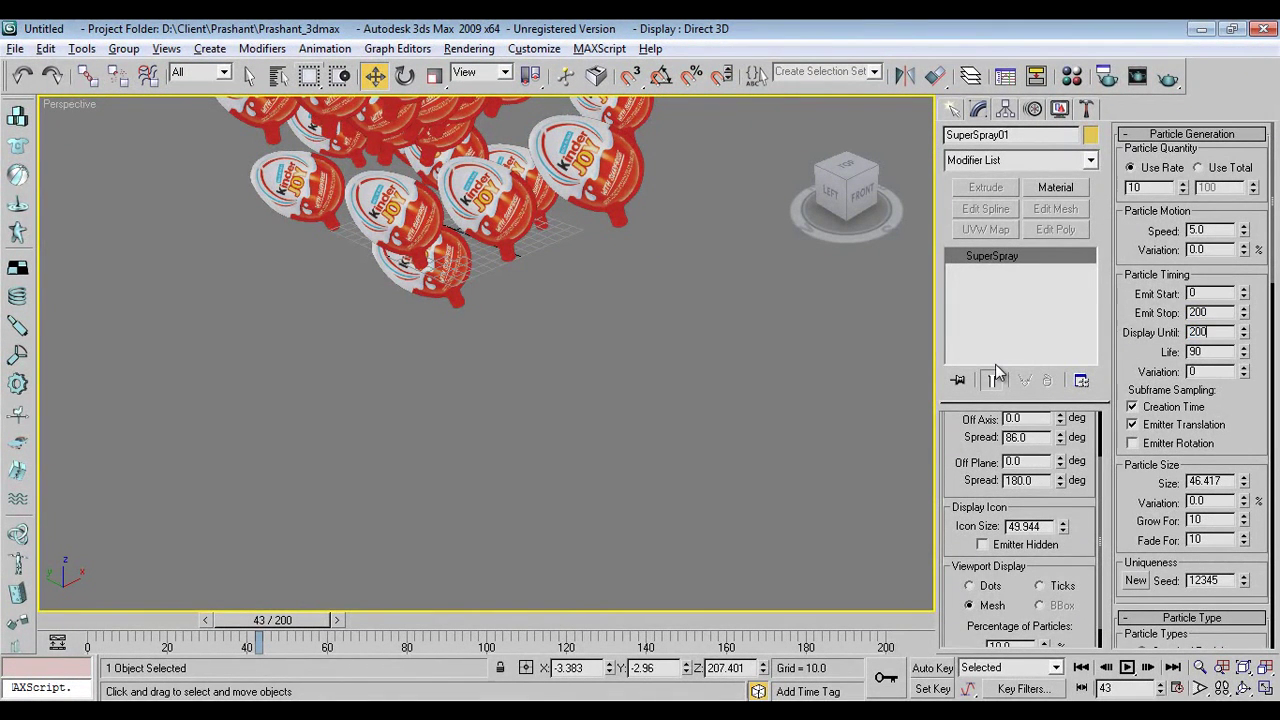
key("Return")
type("150")
key("Return")
left_click(1126, 668)
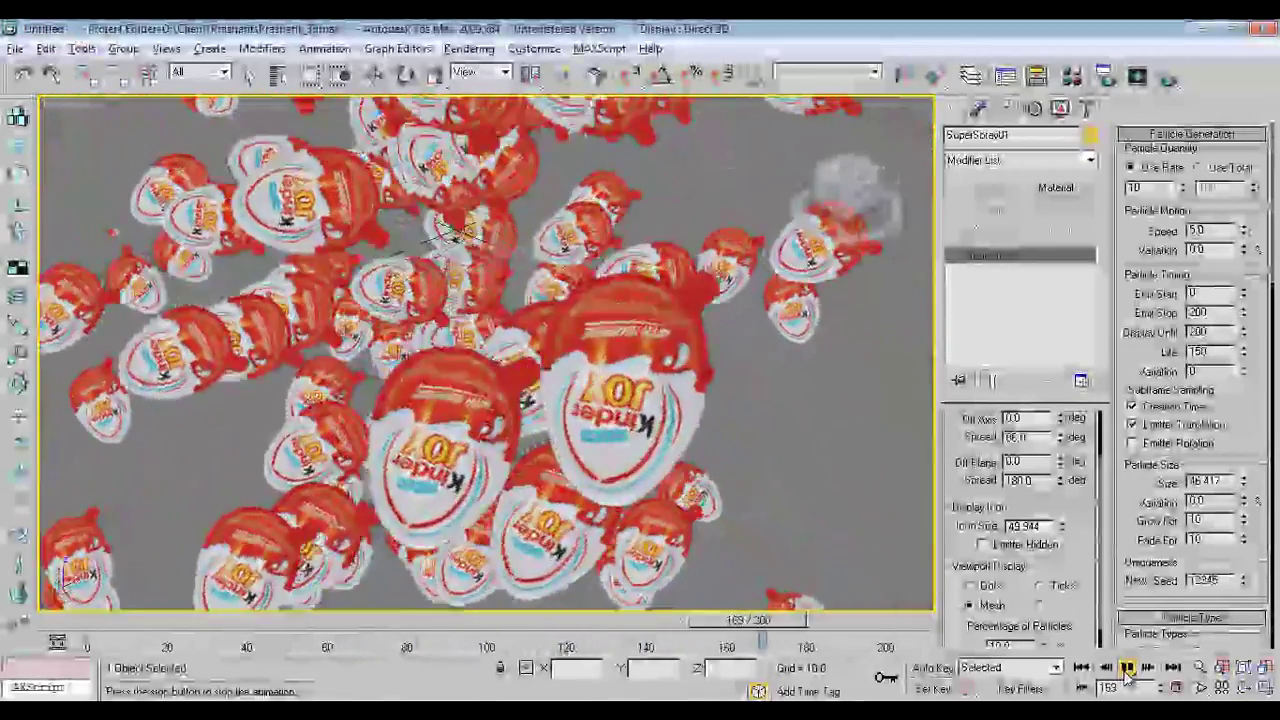
left_click(1127, 668)
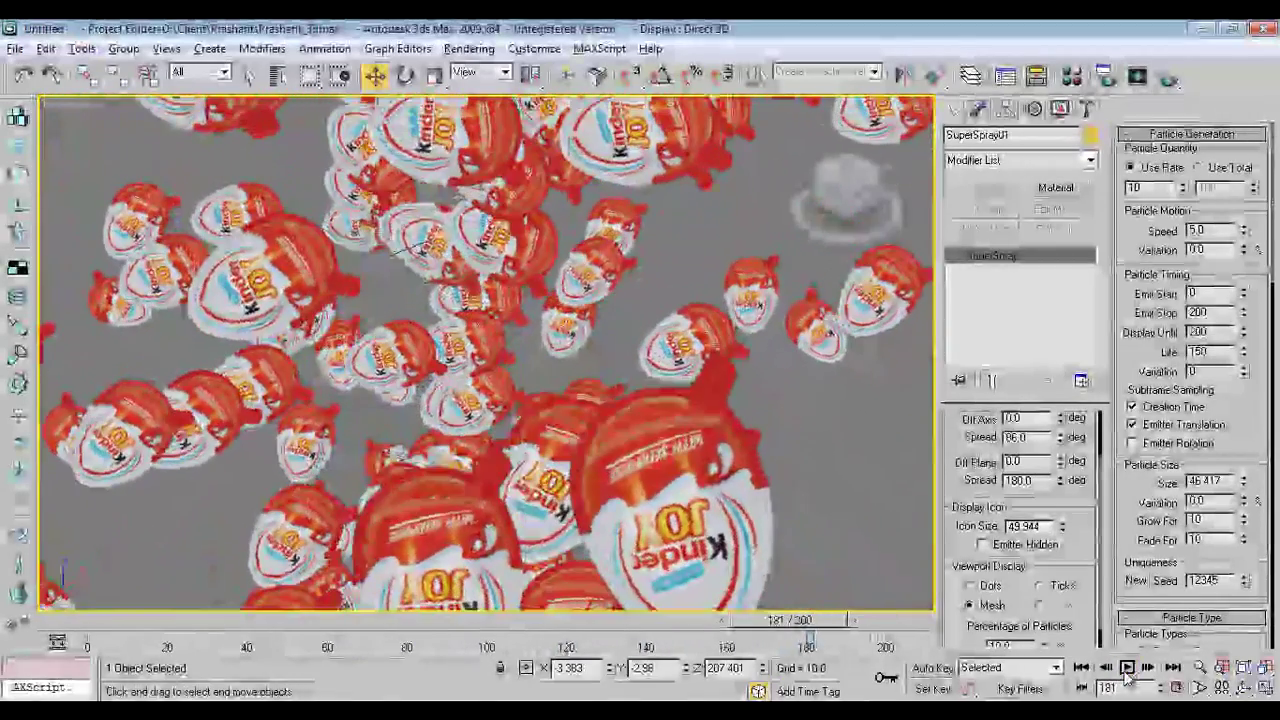
Set the particle Spin Time to 300 in the spin speed controls and preview the animation from the first frame.
scroll(1158, 522, "down", 10)
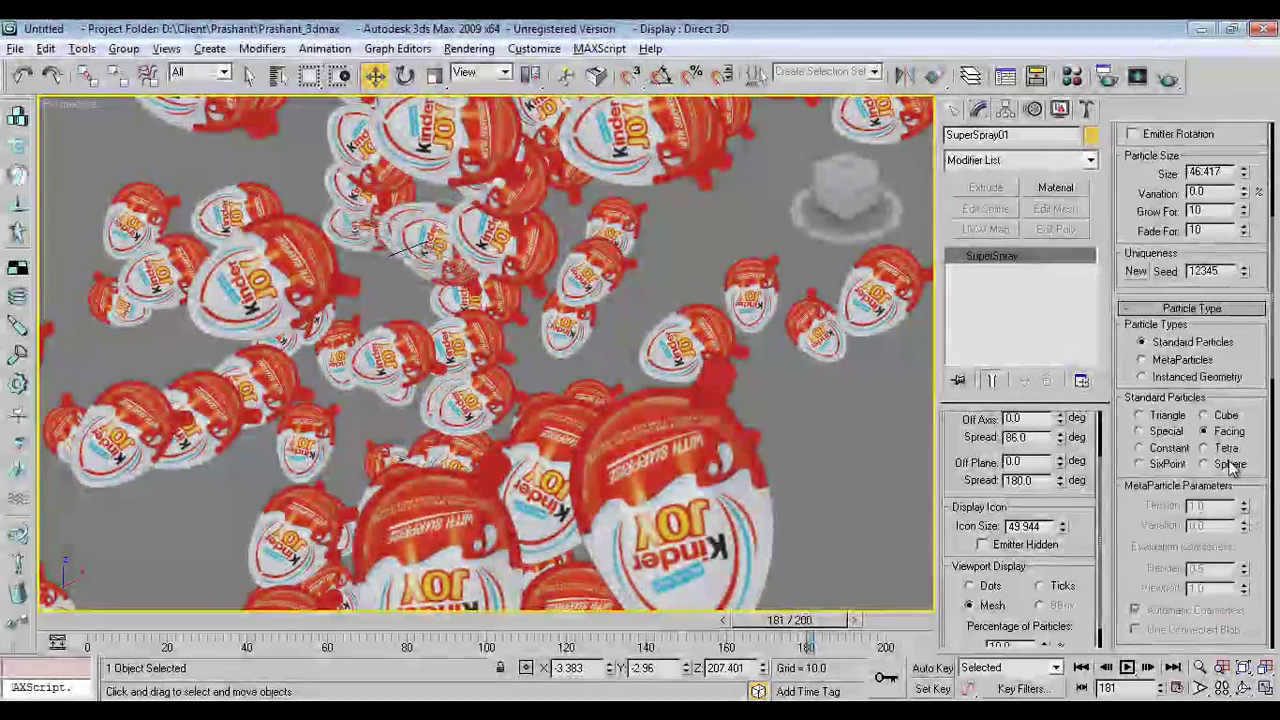
scroll(1228, 469, "down", 5)
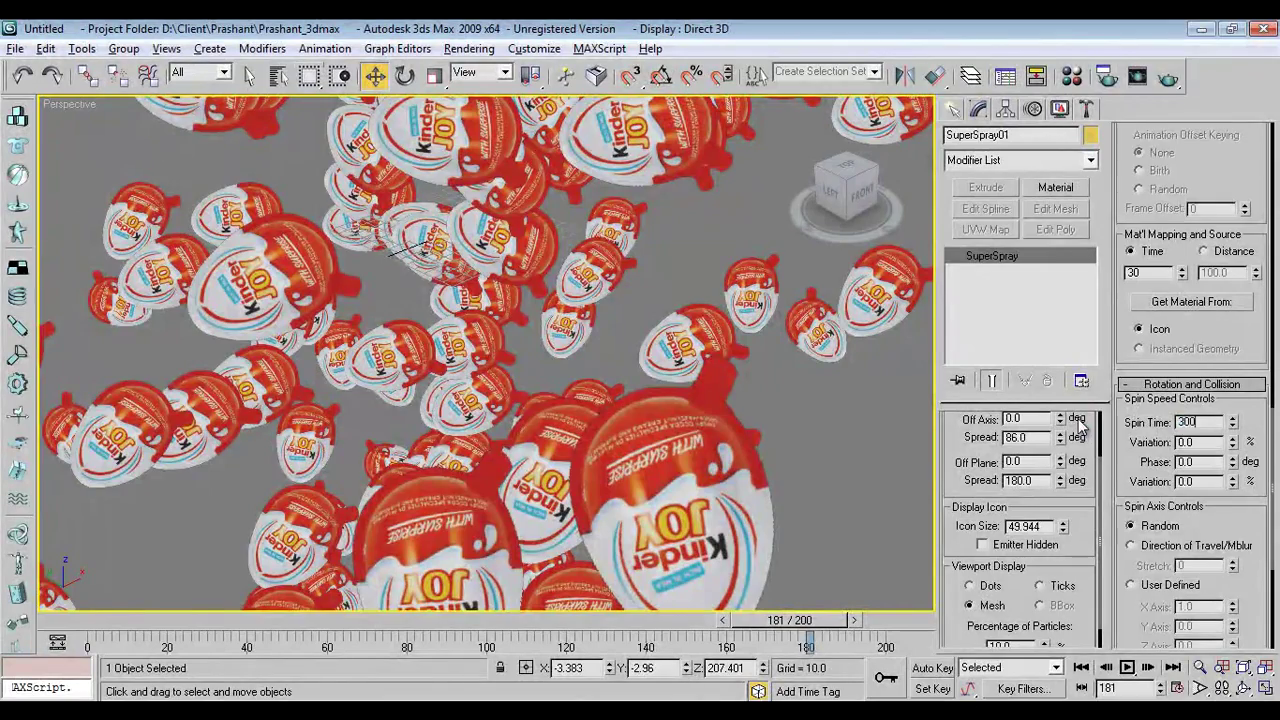
key("Return")
left_click(1081, 667)
left_click(1126, 667)
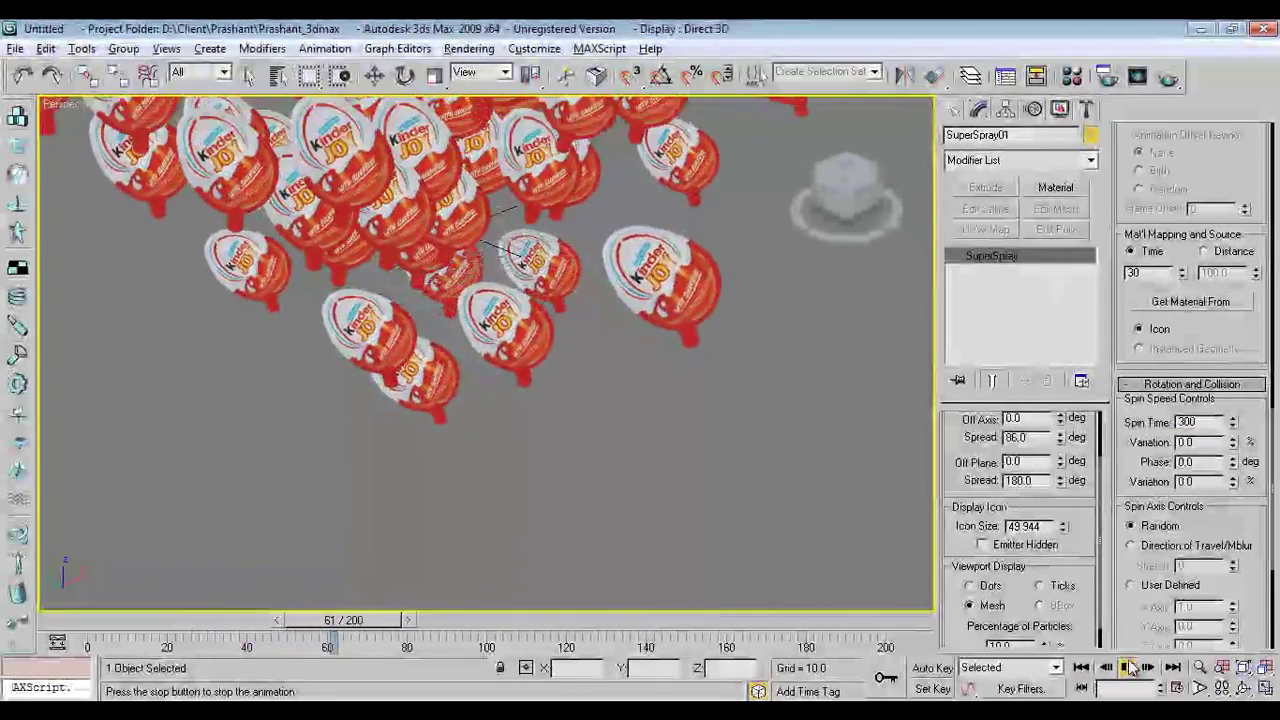
Set the particle Spin Time to 1500 and play the animation briefly.
scroll(1199, 428, "up", 1)
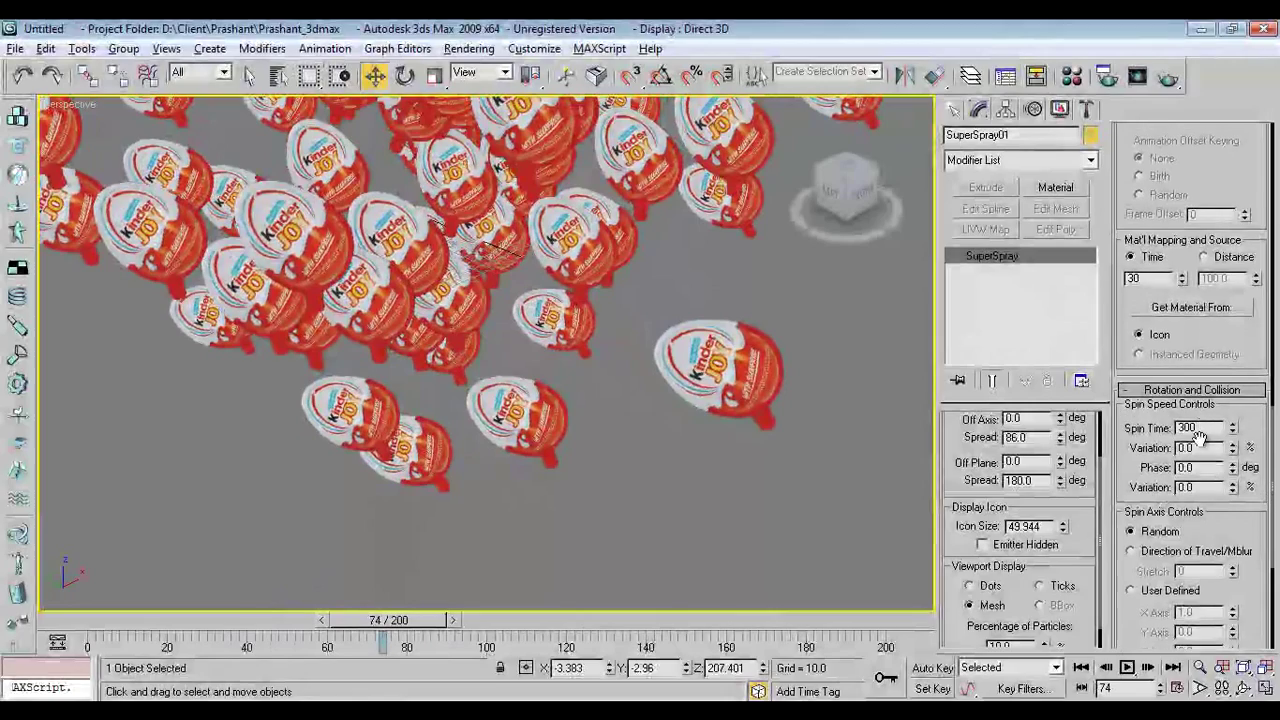
type("0")
key("Return")
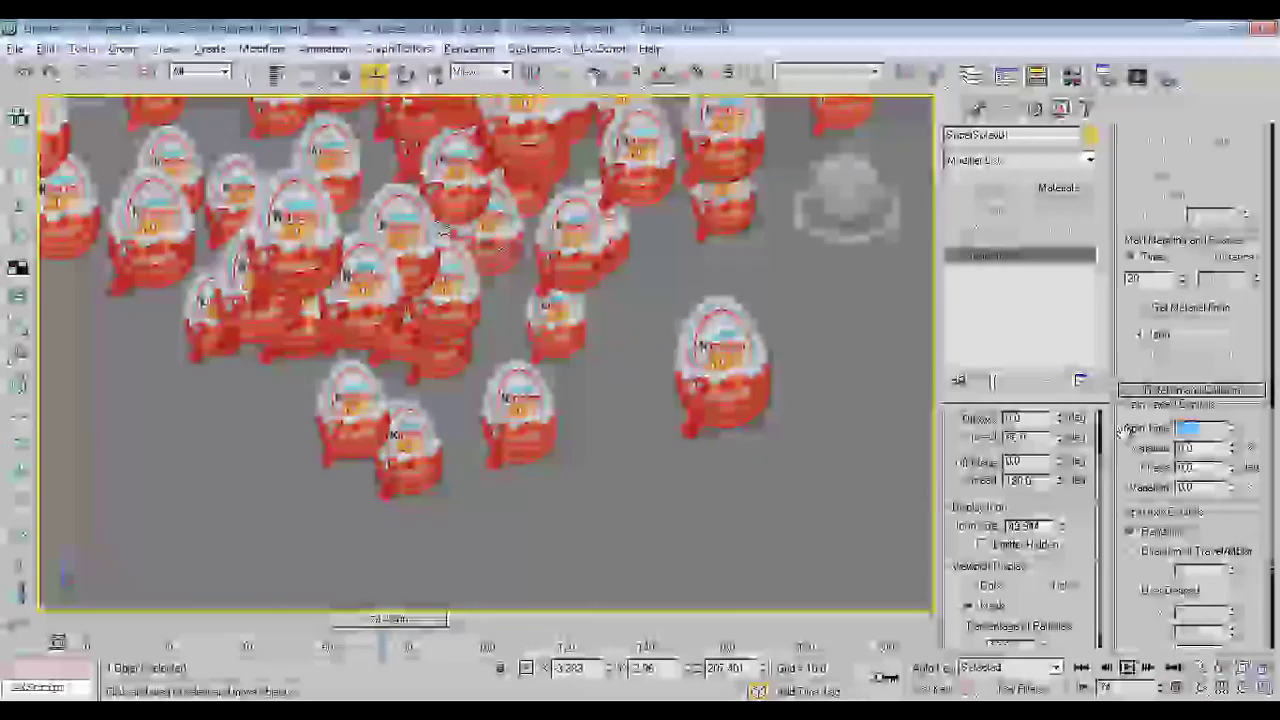
left_click(1126, 667)
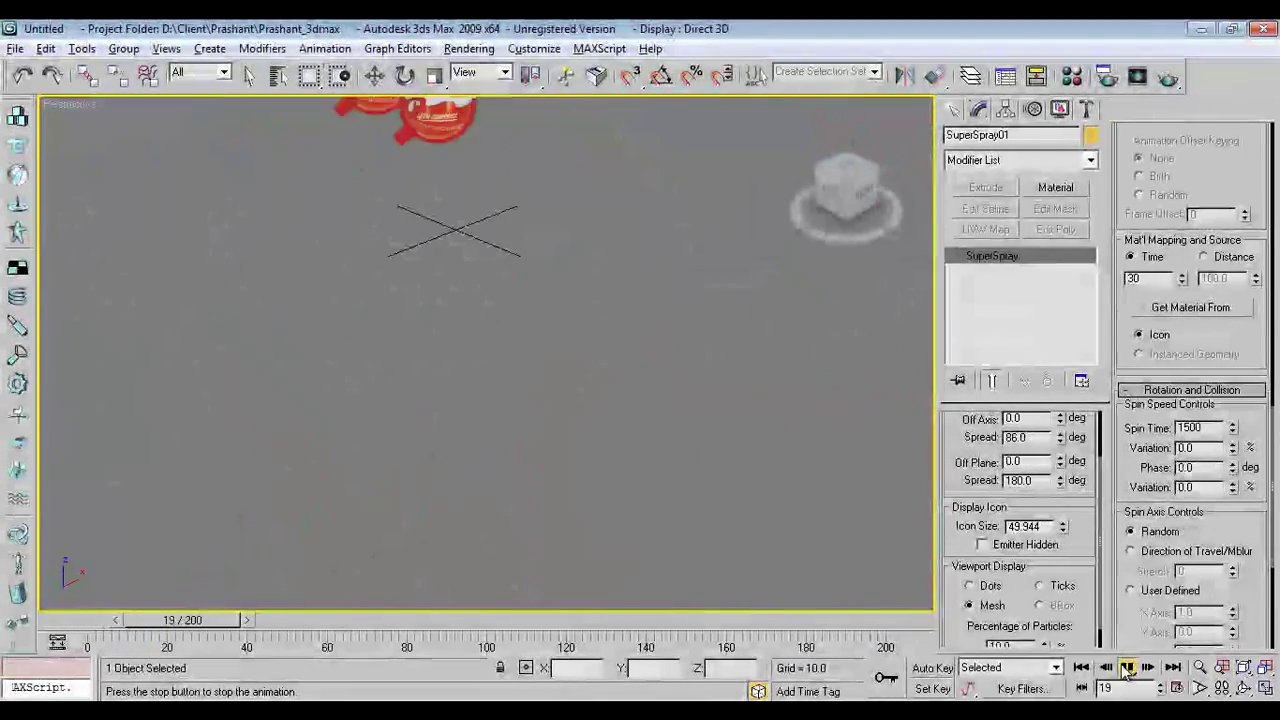
left_click(1126, 667)
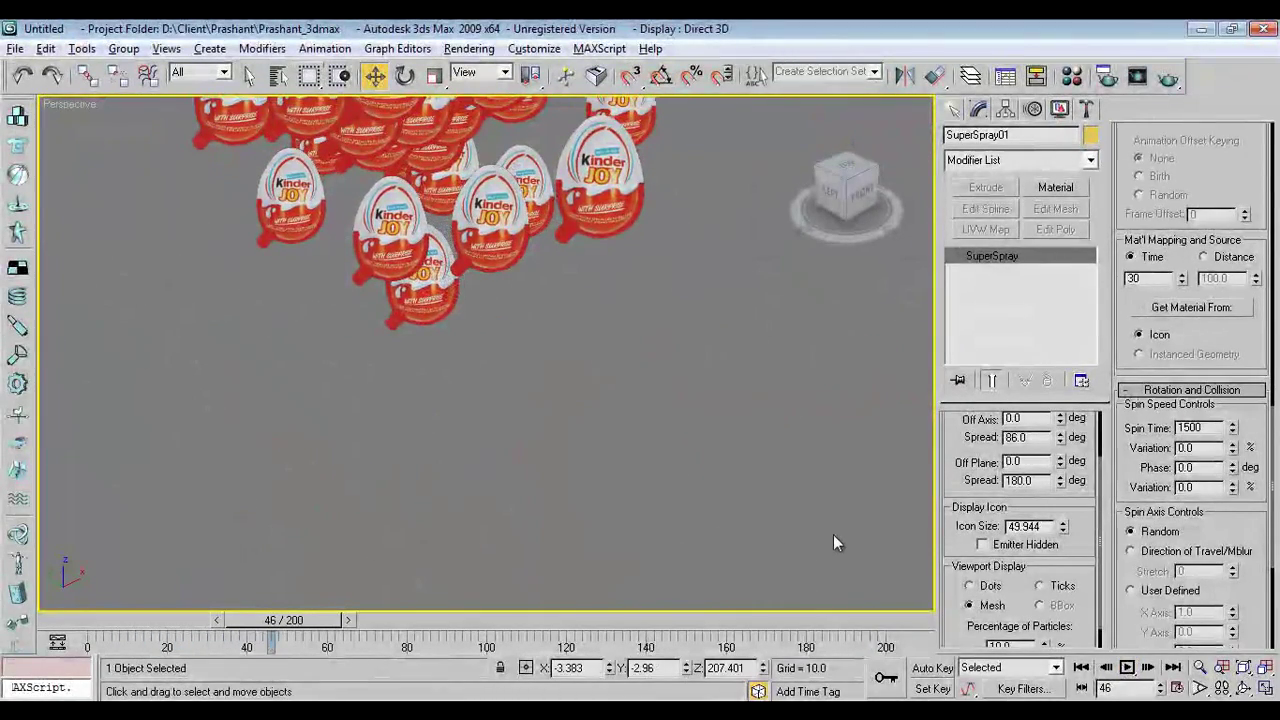
Continue the playback, return to frame 0 and replay the animation to check how the falling egg particles spin.
left_click(1126, 667)
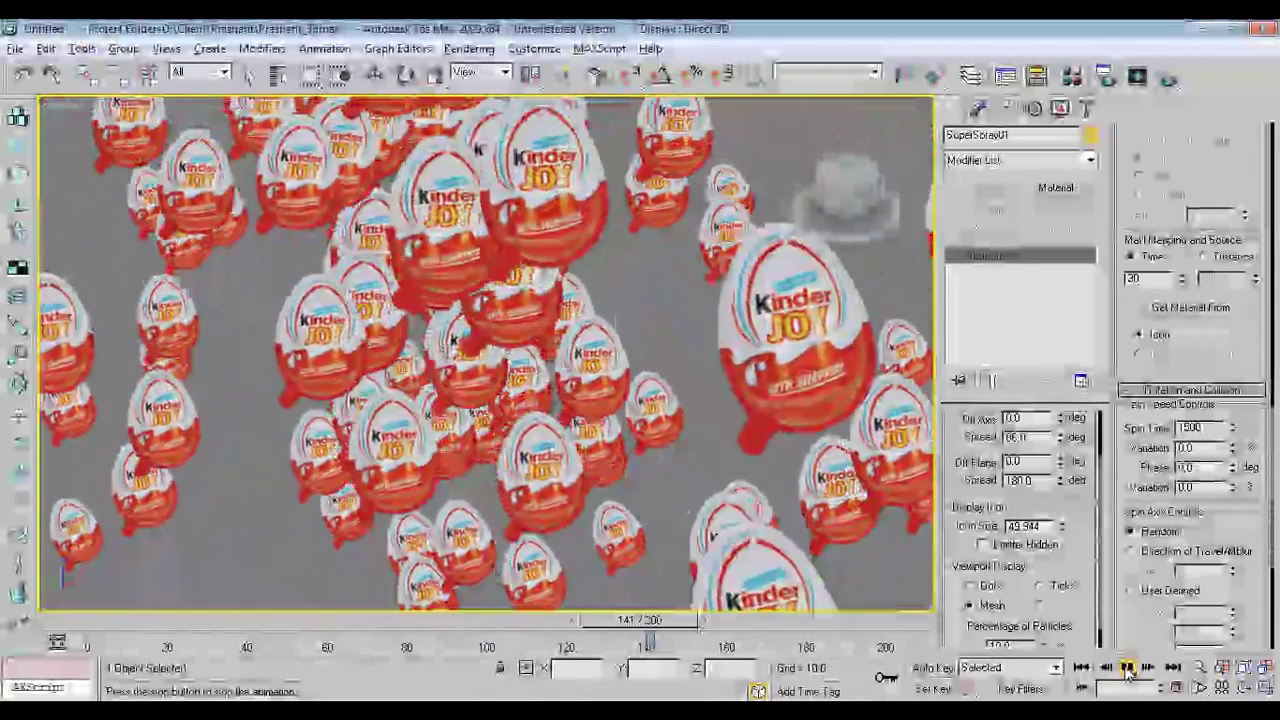
left_click(1126, 667)
left_click(1081, 667)
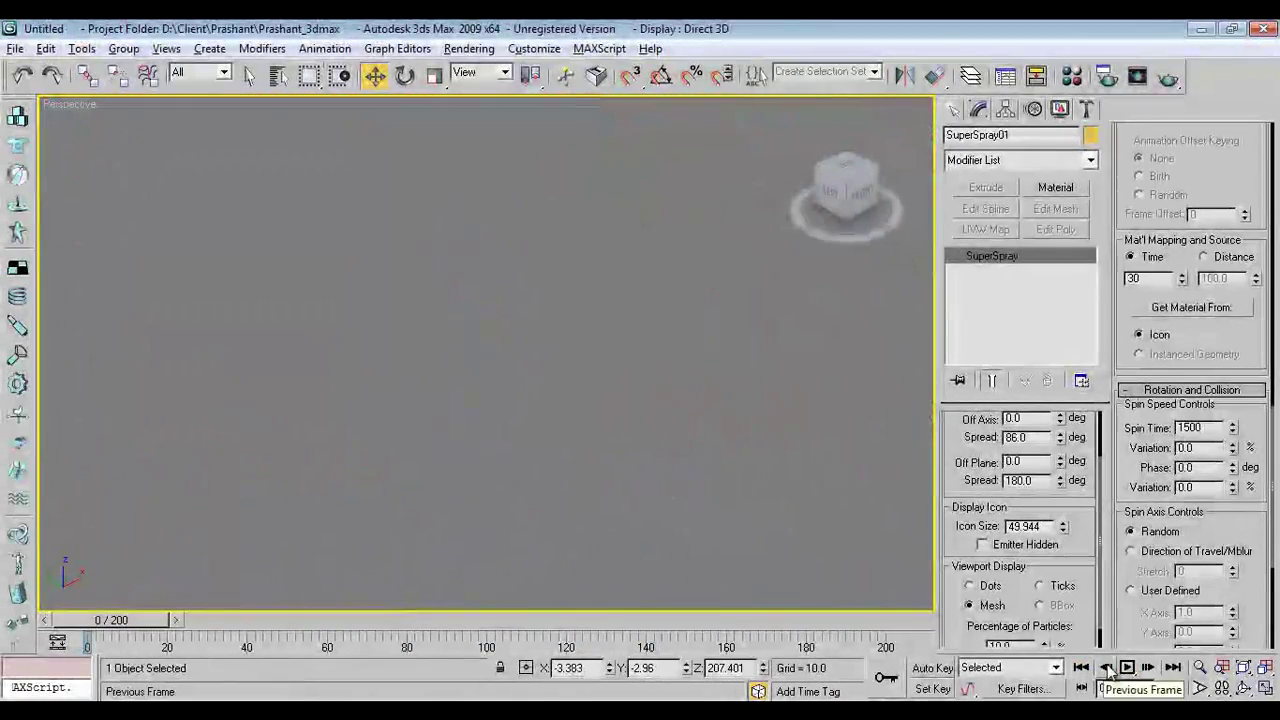
left_click(1126, 667)
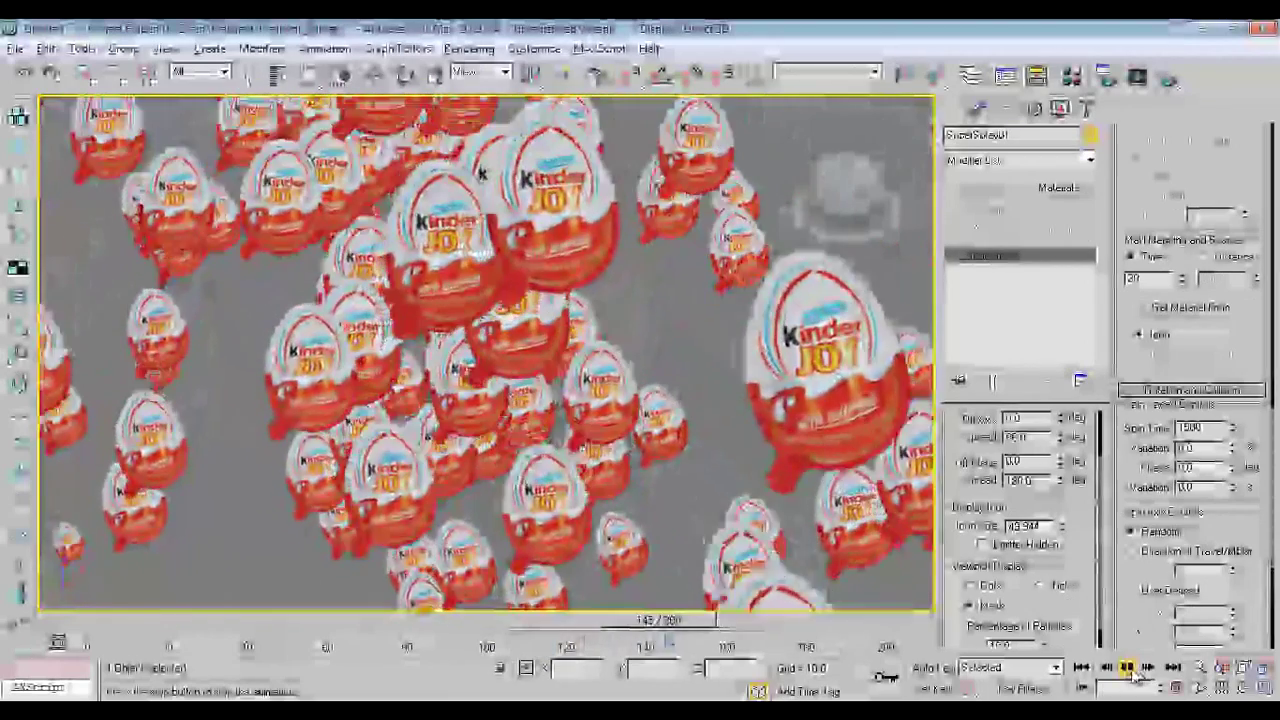
key("/")
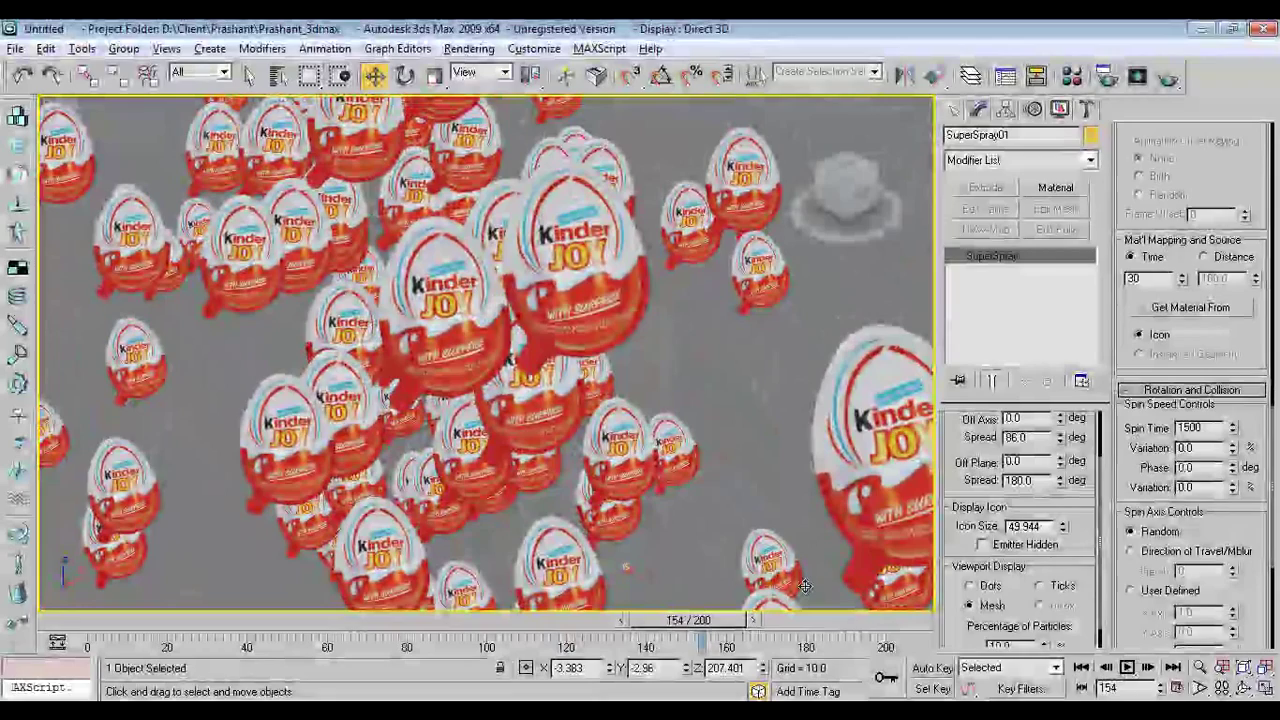